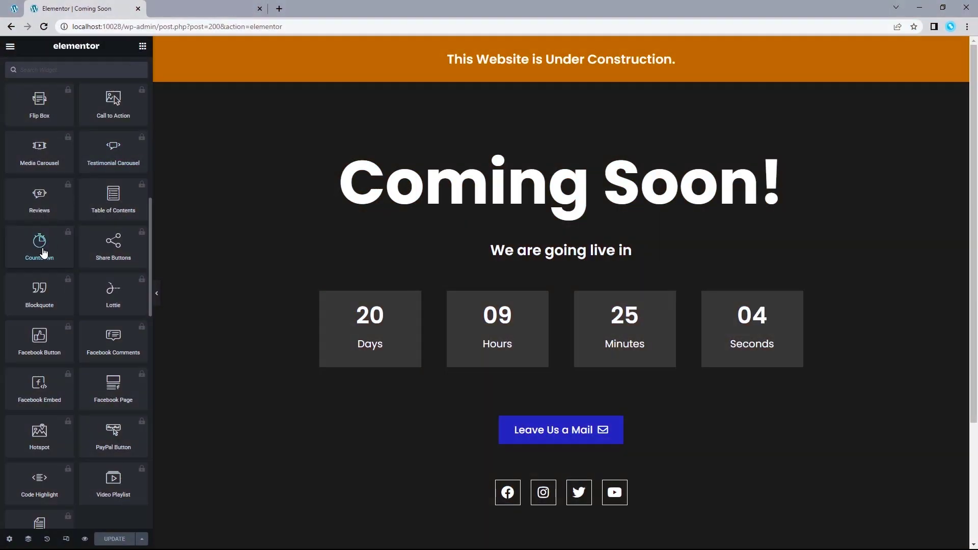
- Check the details of the Countdown widget in the Elementor widget list
{"action": "left_click", "coordinate": [43, 253]}
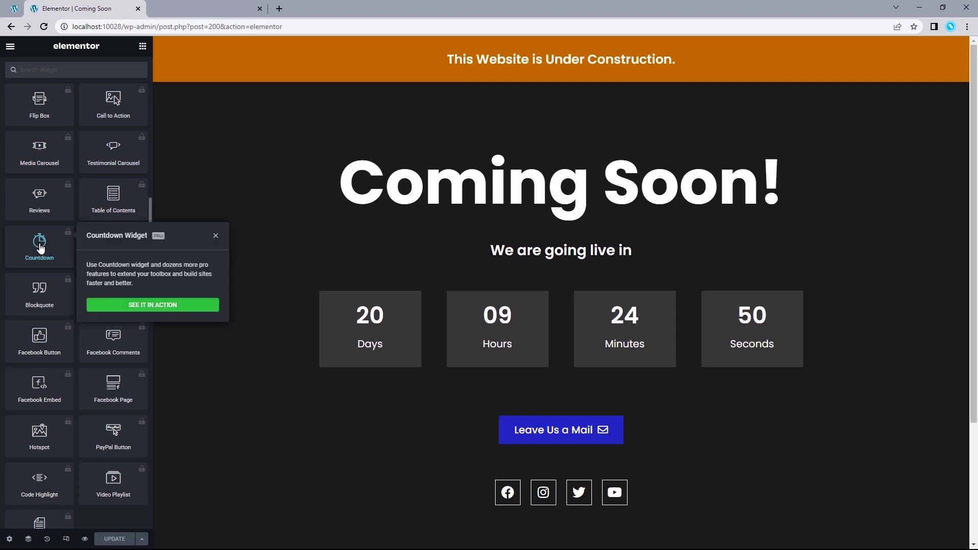
{"action": "left_click", "coordinate": [192, 13]}
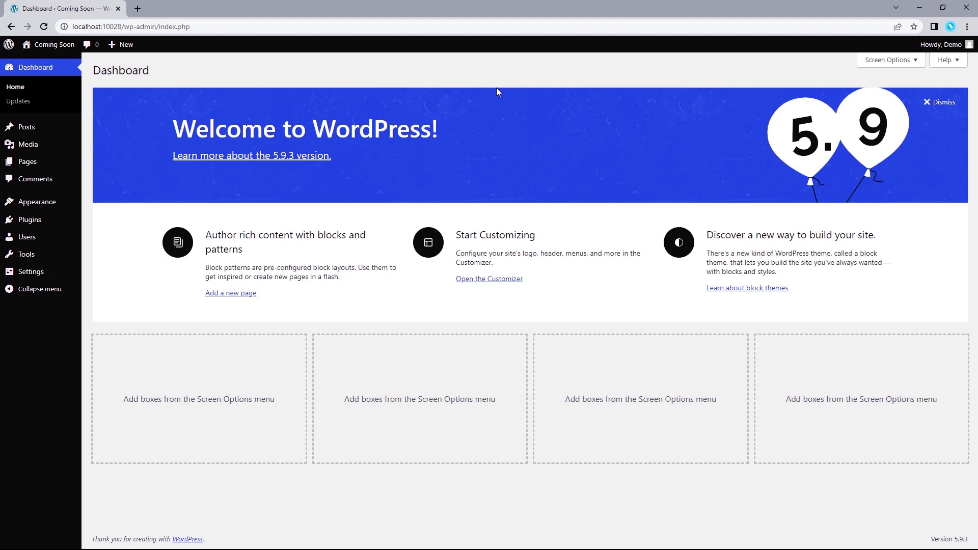
- Search the WordPress plugin directory for "QI Addons For Elementor" and install the Qi Addons For Elementor plugin
{"action": "mouse_move", "coordinate": [31, 219]}
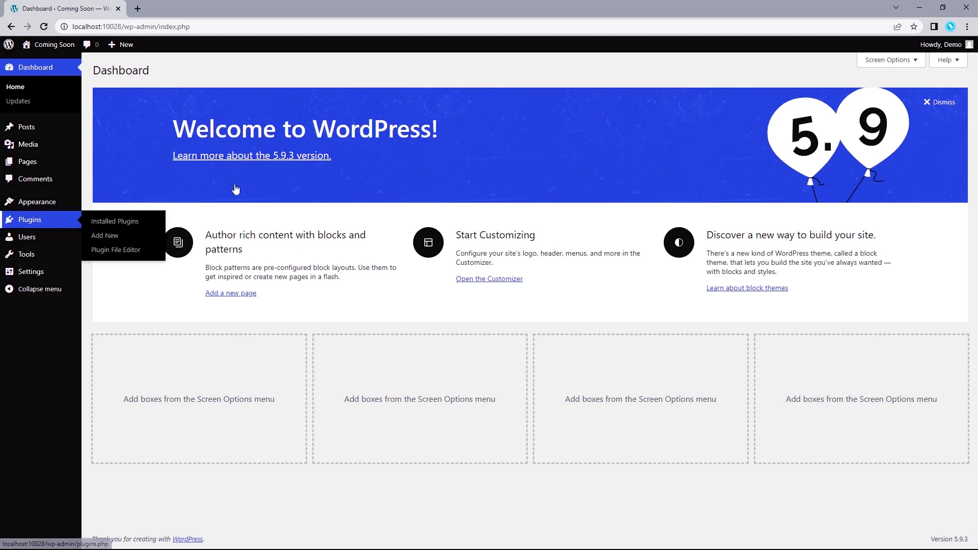
{"action": "left_click", "coordinate": [102, 236]}
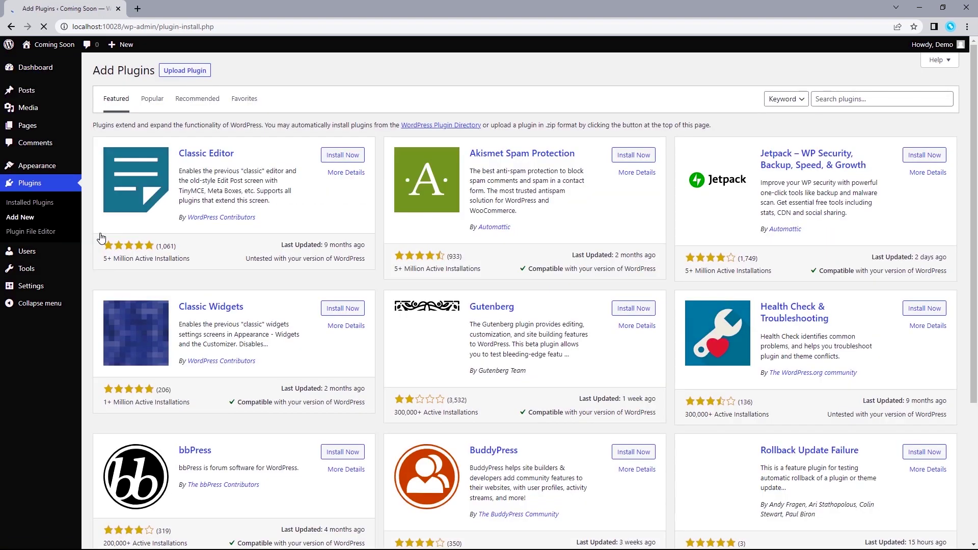
{"action": "left_click", "coordinate": [835, 99]}
{"action": "type", "text": "QI Addons For Elementor"}
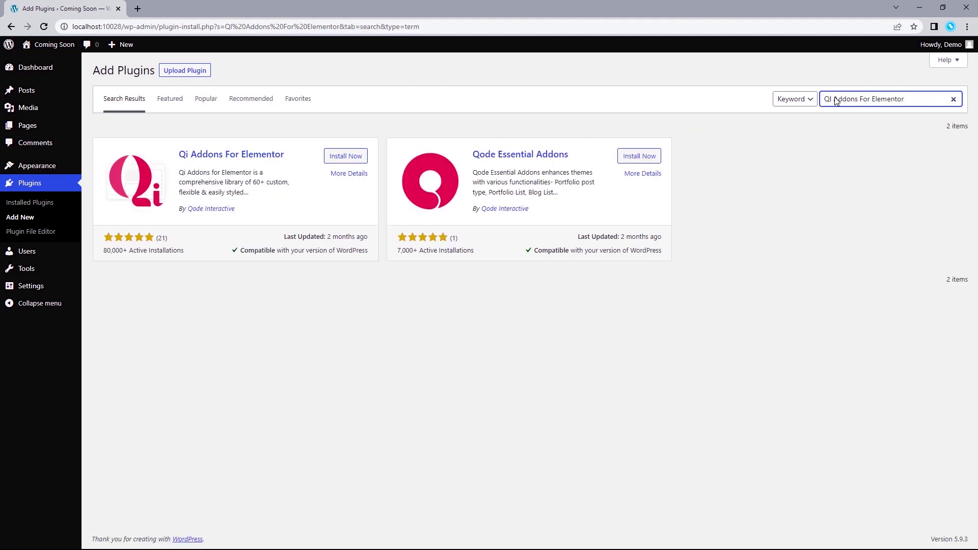
{"action": "left_click", "coordinate": [335, 156]}
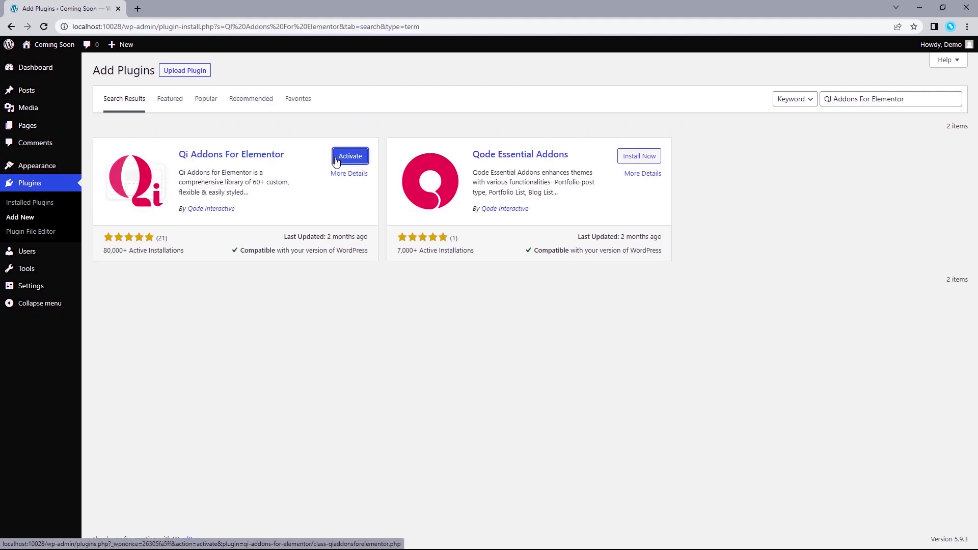
- Install the Elementor Website Builder plugin and activate both it and Qi Addons For Elementor
{"action": "left_click", "coordinate": [873, 99]}
{"action": "key", "text": "shift+Home"}
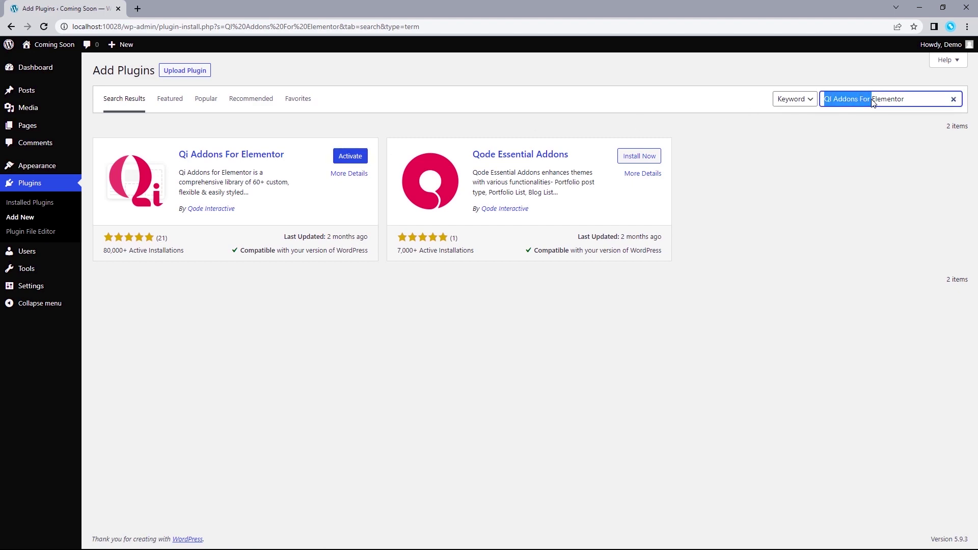
{"action": "key", "text": "BackSpace"}
{"action": "left_click", "coordinate": [345, 159]}
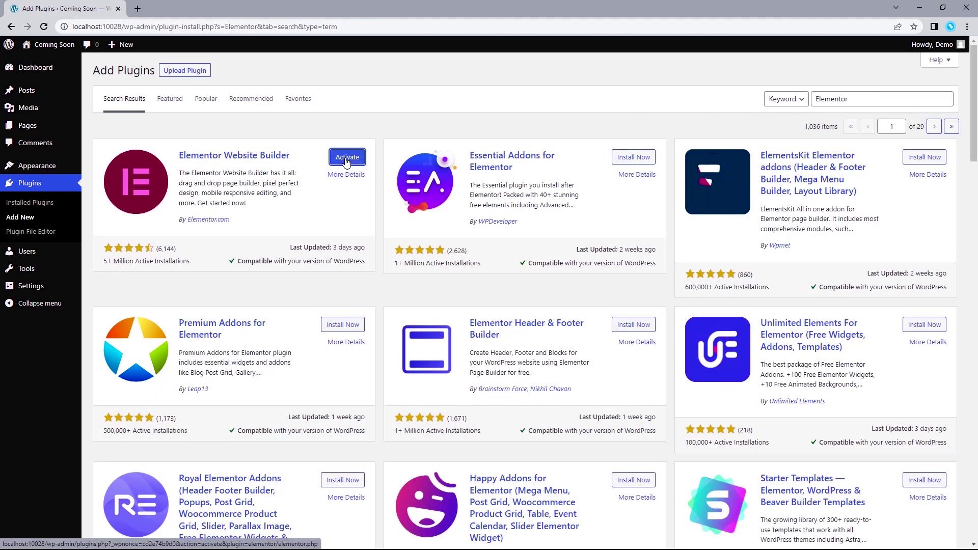
{"action": "left_click", "coordinate": [342, 162]}
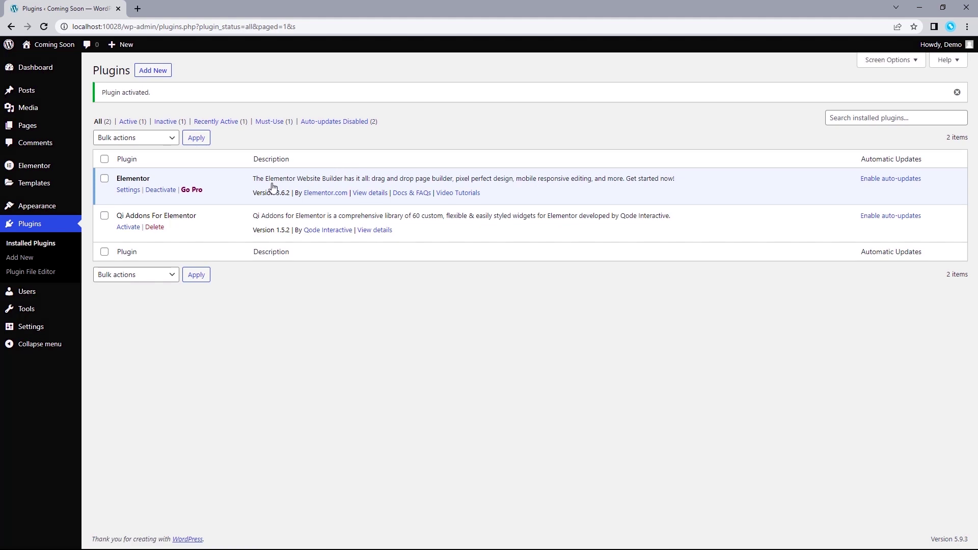
{"action": "left_click", "coordinate": [128, 227]}
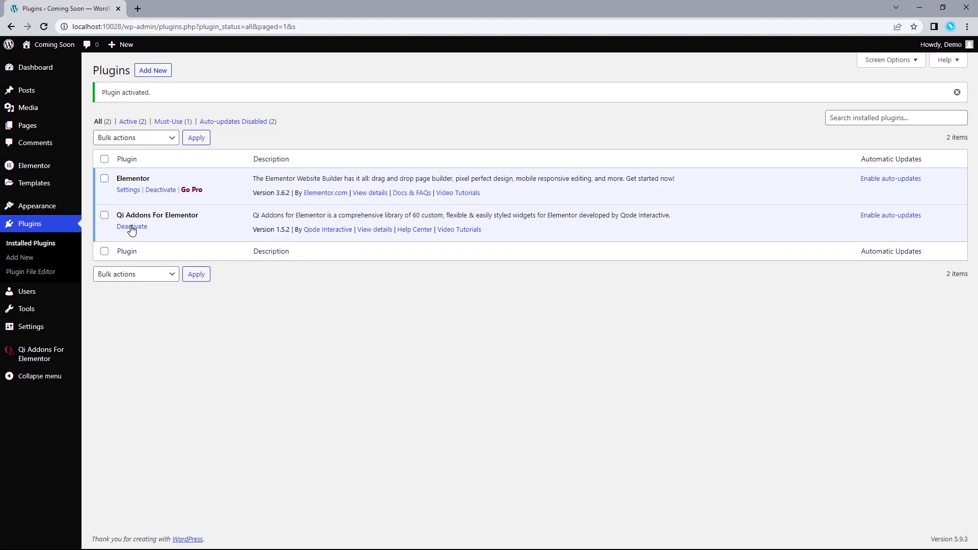
- In the Qi Addons For Elementor widget settings, deactivate all Showcase widgets except Countdown
{"action": "mouse_move", "coordinate": [68, 357]}
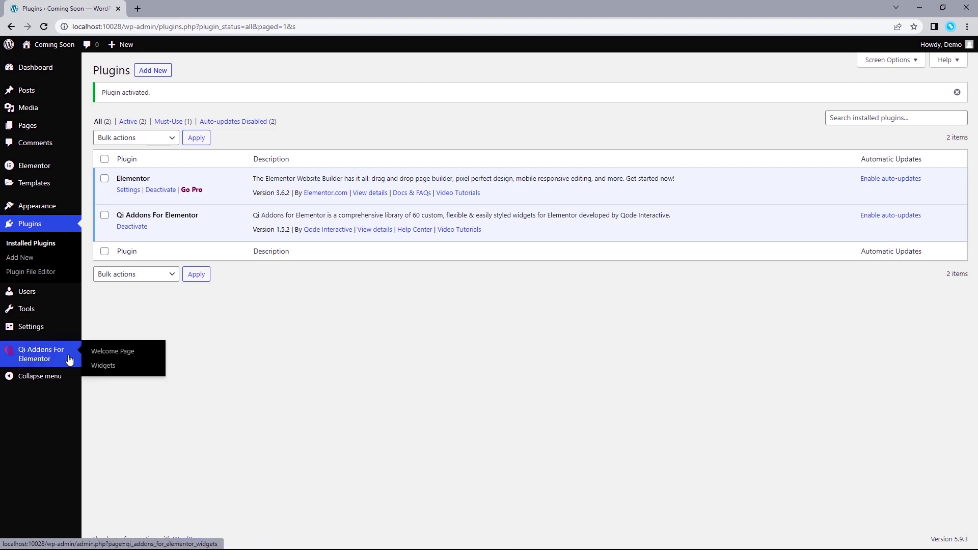
{"action": "left_click", "coordinate": [113, 366]}
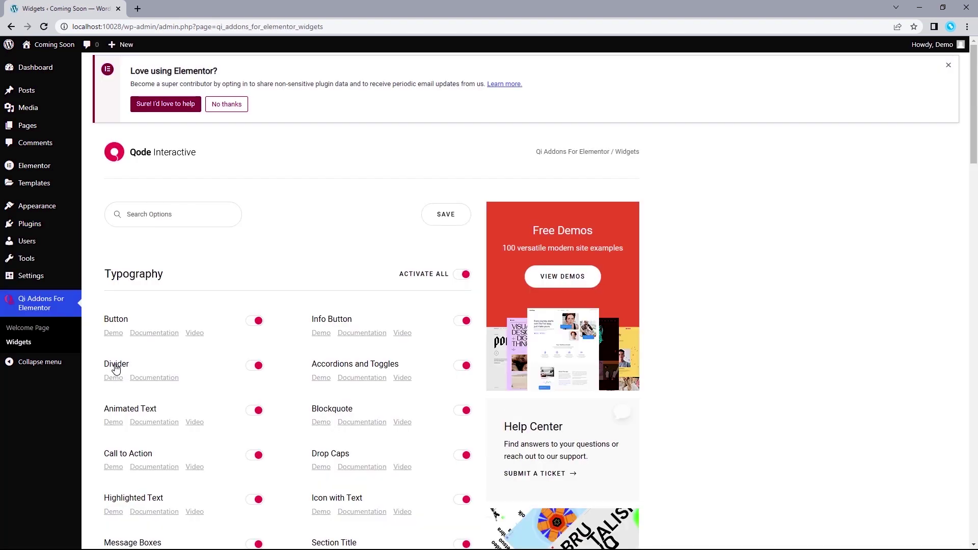
{"action": "key", "text": "ctrl+f"}
{"action": "type", "text": "Cou"}
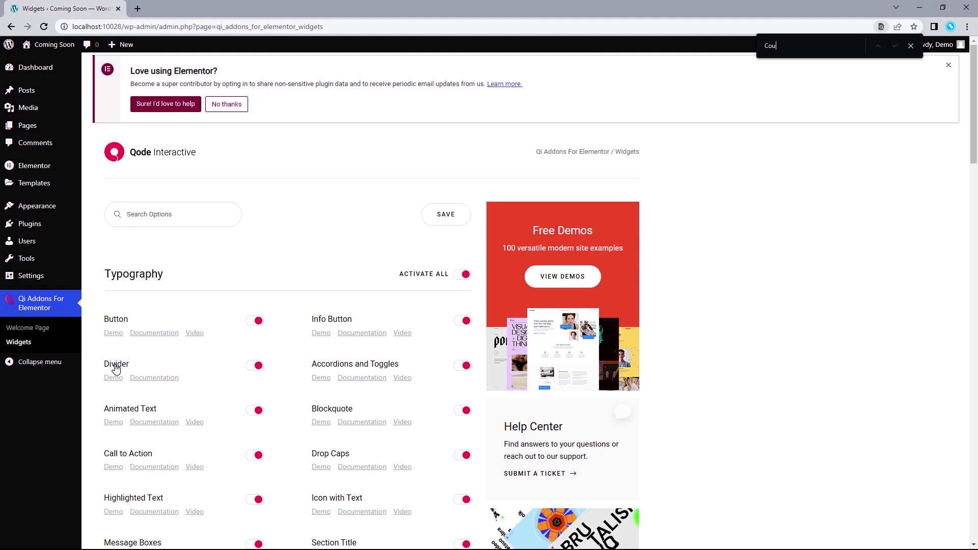
{"action": "type", "text": "ntdown"}
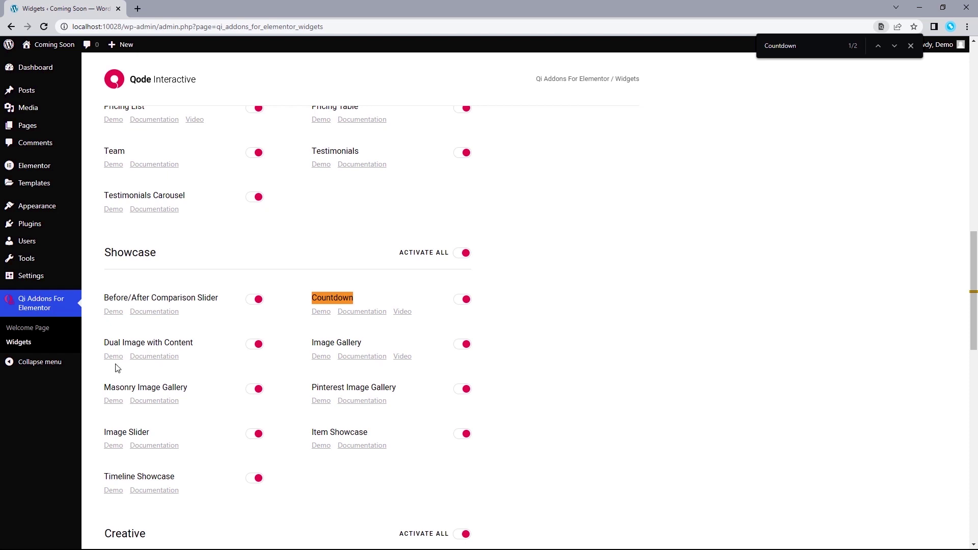
{"action": "left_click", "coordinate": [374, 303]}
{"action": "left_click", "coordinate": [462, 253]}
{"action": "left_click", "coordinate": [466, 299]}
- Deactivate the whole Creative and Typography widget groups and save the Qi Addons widget settings
{"action": "scroll", "coordinate": [464, 357], "scroll_direction": "down", "scroll_amount": 2}
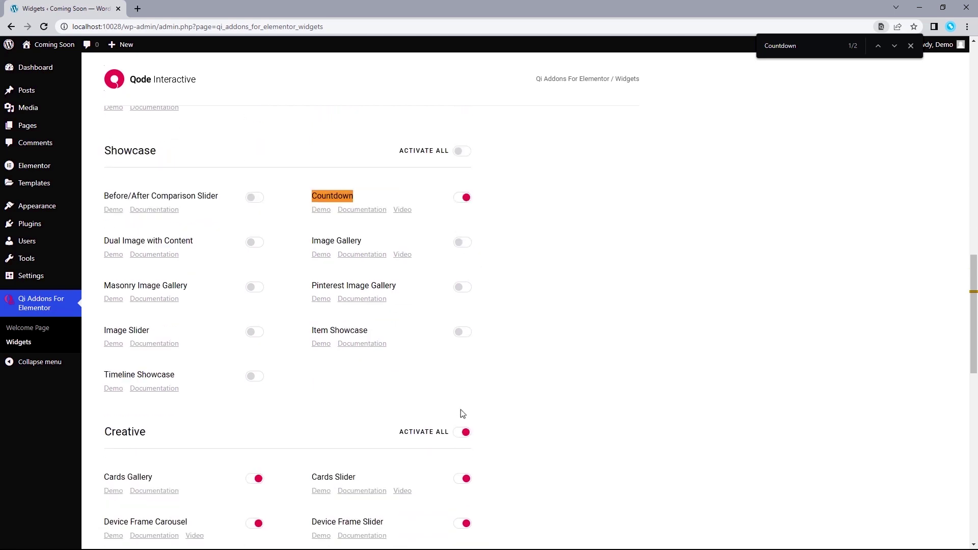
{"action": "left_click", "coordinate": [462, 433]}
{"action": "scroll", "coordinate": [586, 397], "scroll_direction": "down", "scroll_amount": 8}
{"action": "left_click_drag", "start_coordinate": [973, 396], "coordinate": [977, 112]}
{"action": "left_click", "coordinate": [463, 221]}
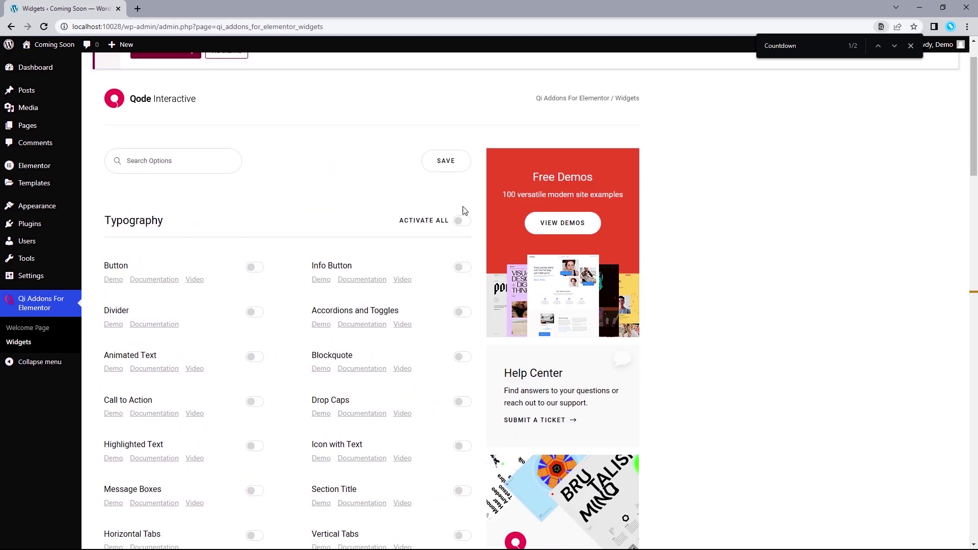
{"action": "left_click", "coordinate": [450, 163]}
- Set Elementor's maintenance mode to Coming Soon with access for Logged In users
{"action": "mouse_move", "coordinate": [61, 171]}
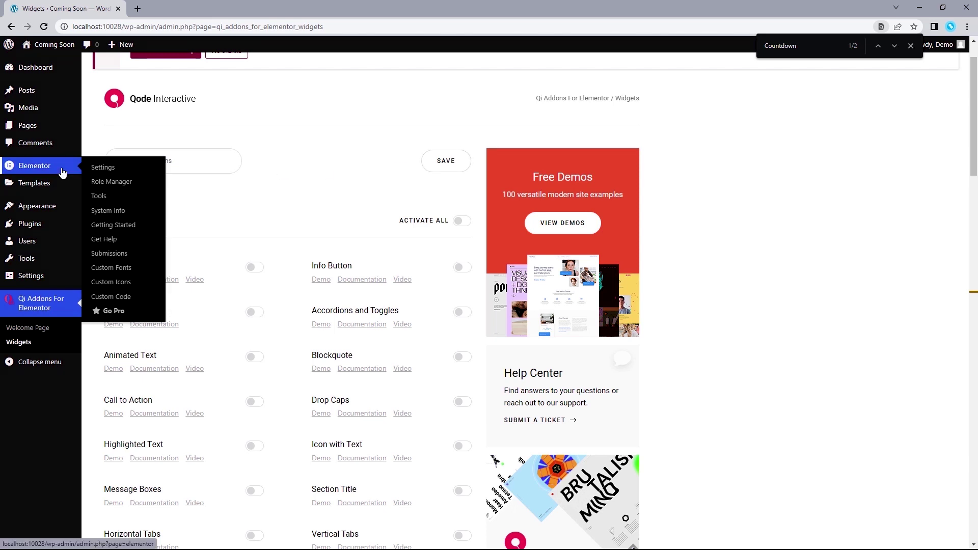
{"action": "left_click", "coordinate": [98, 197]}
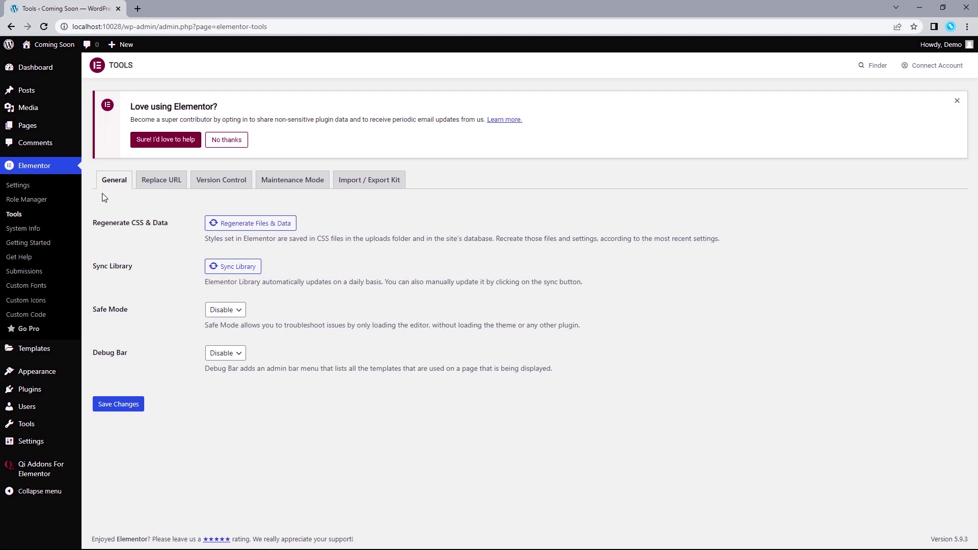
{"action": "left_click", "coordinate": [312, 189]}
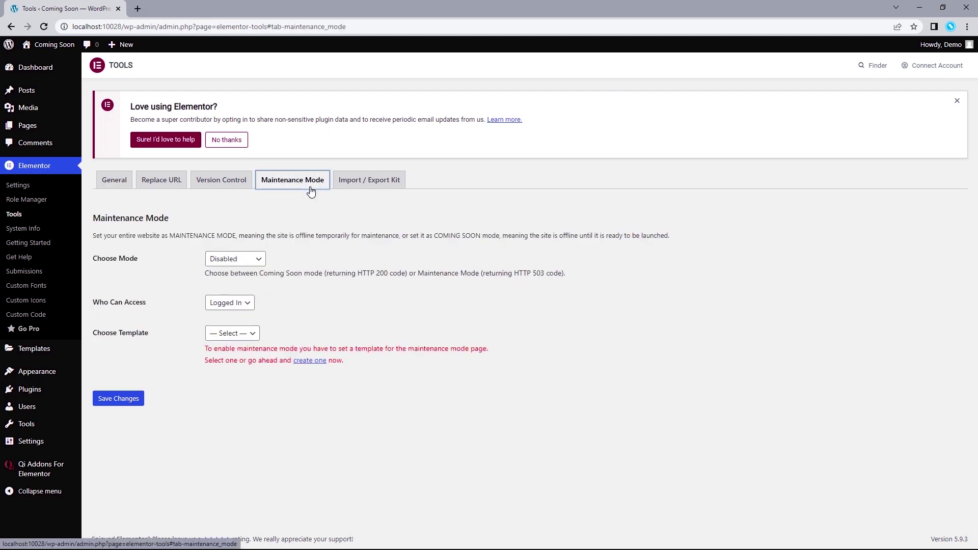
{"action": "left_click", "coordinate": [233, 260]}
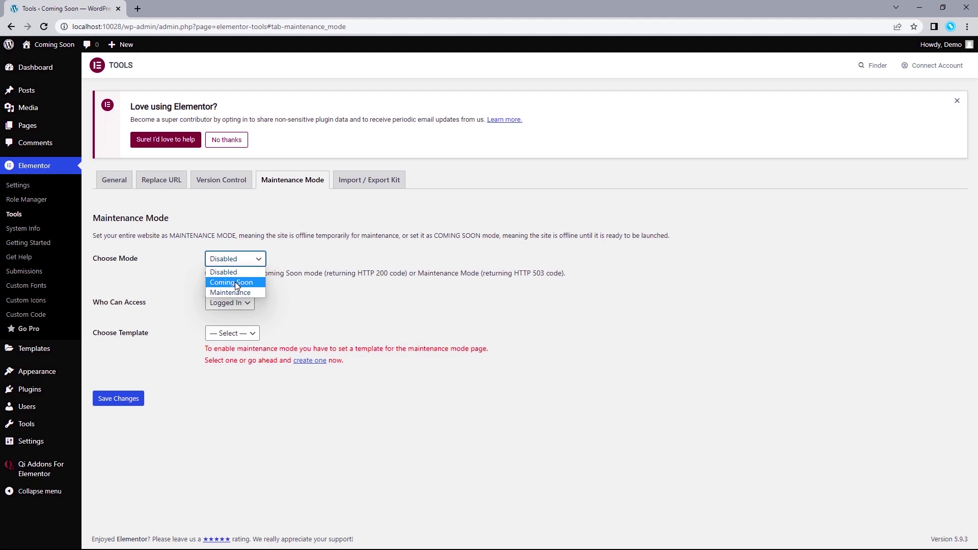
{"action": "left_click", "coordinate": [237, 283]}
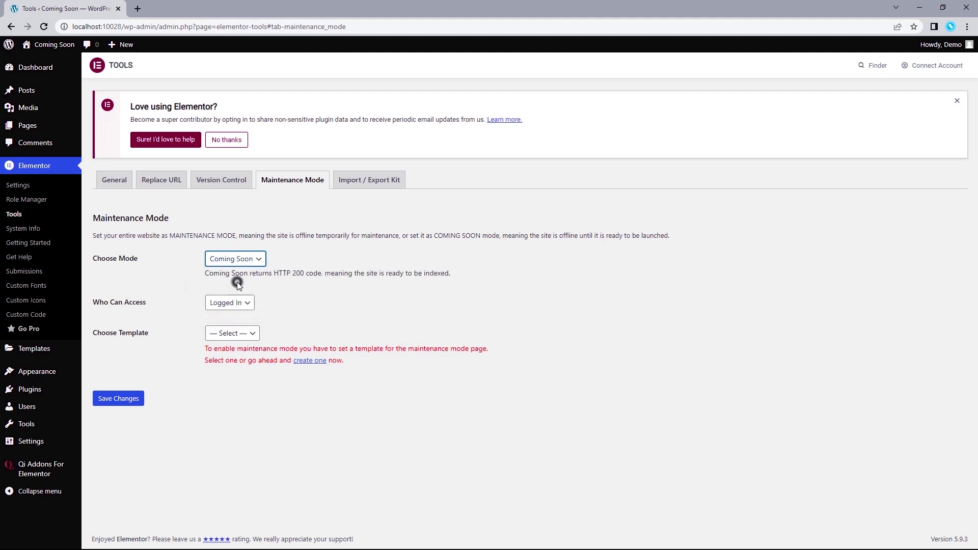
{"action": "left_click", "coordinate": [233, 303]}
{"action": "left_click", "coordinate": [232, 315]}
- Create a new maintenance mode template titled "Coming Soon" and open it in the Elementor editor
{"action": "left_click", "coordinate": [233, 333]}
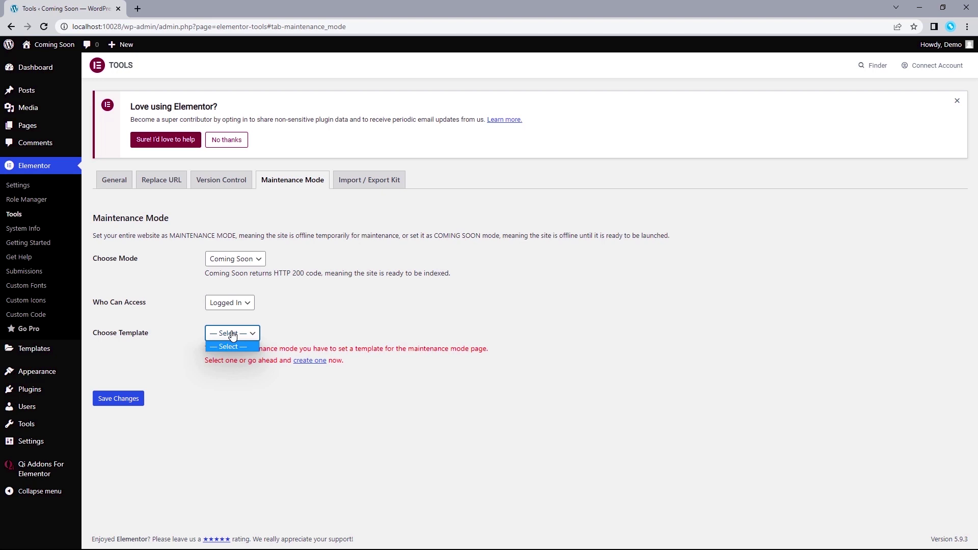
{"action": "left_click", "coordinate": [232, 335]}
{"action": "left_click", "coordinate": [307, 361]}
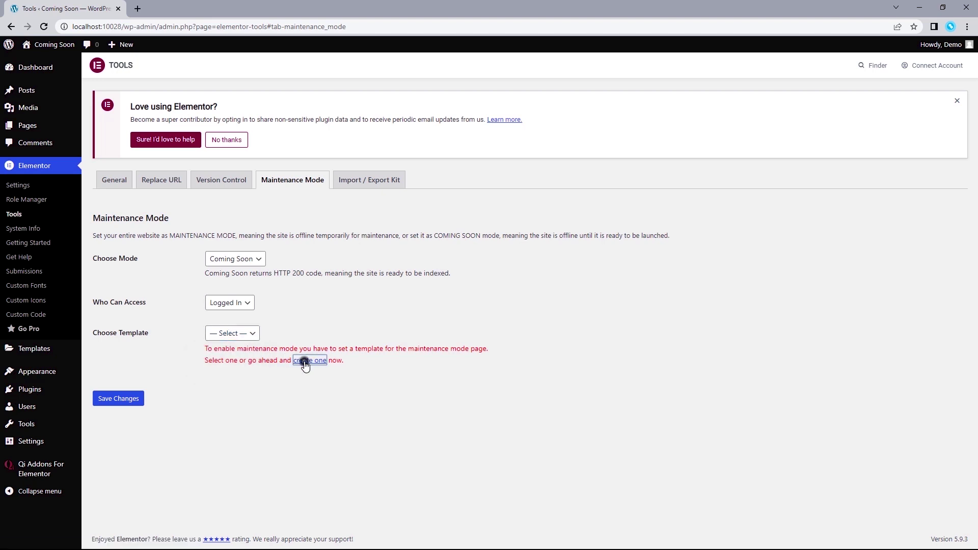
{"action": "type", "text": "Coming Soon"}
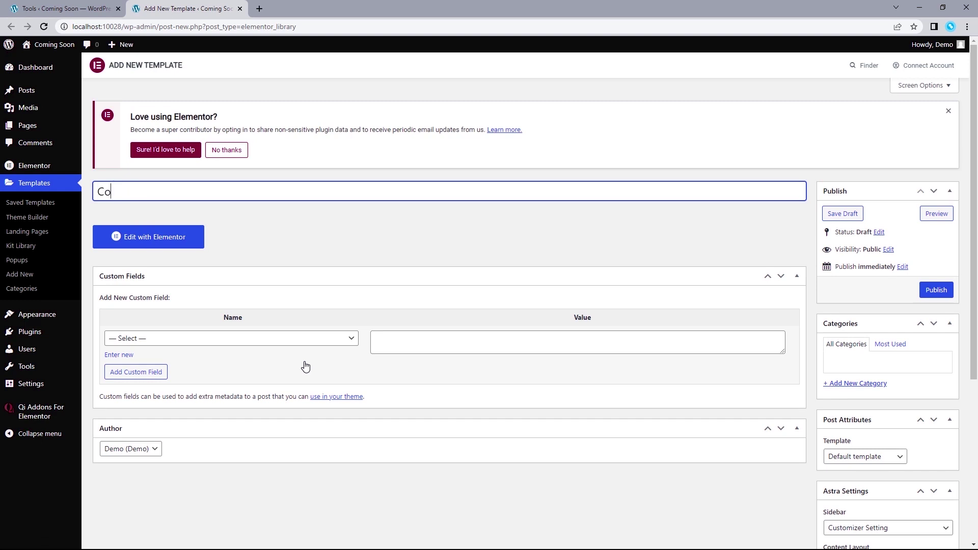
{"action": "left_click", "coordinate": [158, 249]}
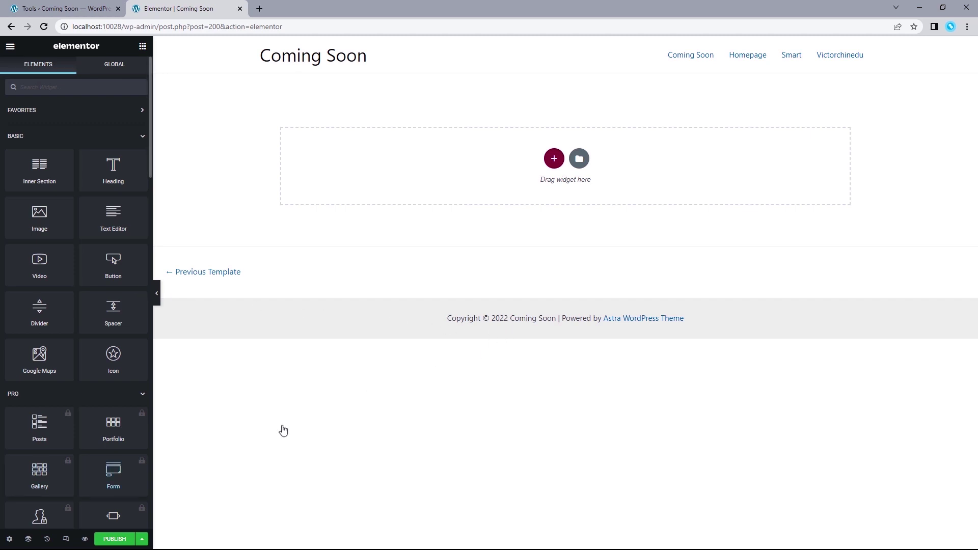
- Set the template's page layout to the blank canvas without the theme's header and footer
{"action": "left_click", "coordinate": [9, 539]}
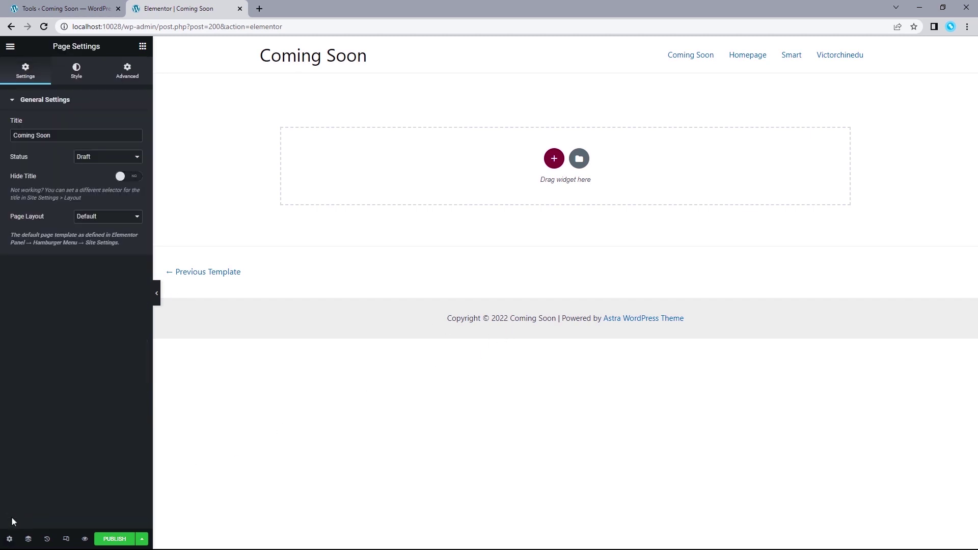
{"action": "left_click", "coordinate": [109, 218]}
{"action": "left_click", "coordinate": [111, 235]}
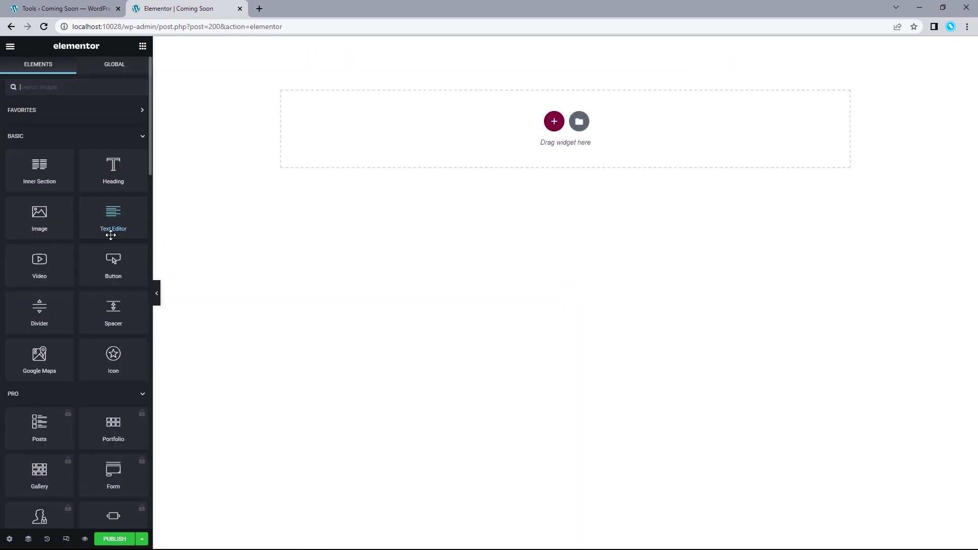
- Set the secondary global color to #2E2E2E in the Elementor site settings
{"action": "left_click", "coordinate": [10, 48]}
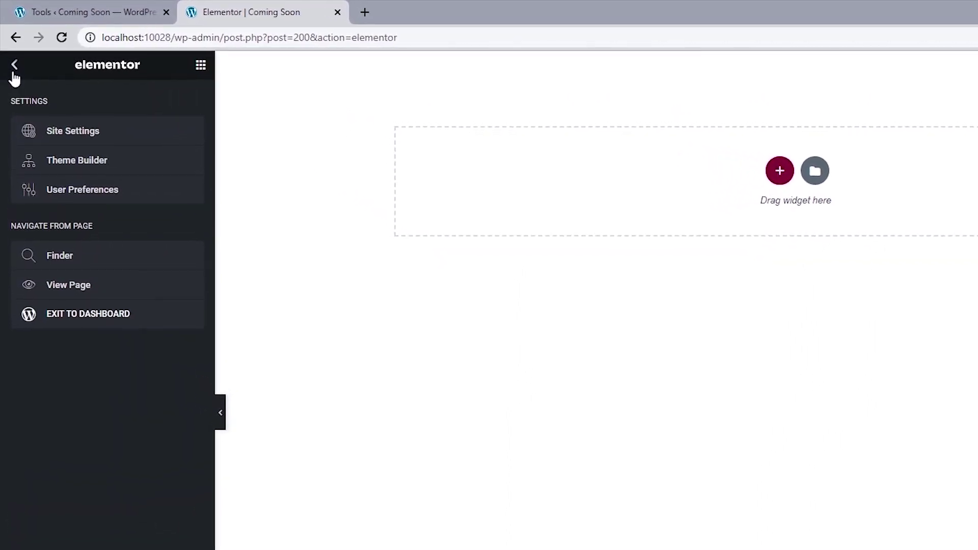
{"action": "left_click", "coordinate": [78, 131]}
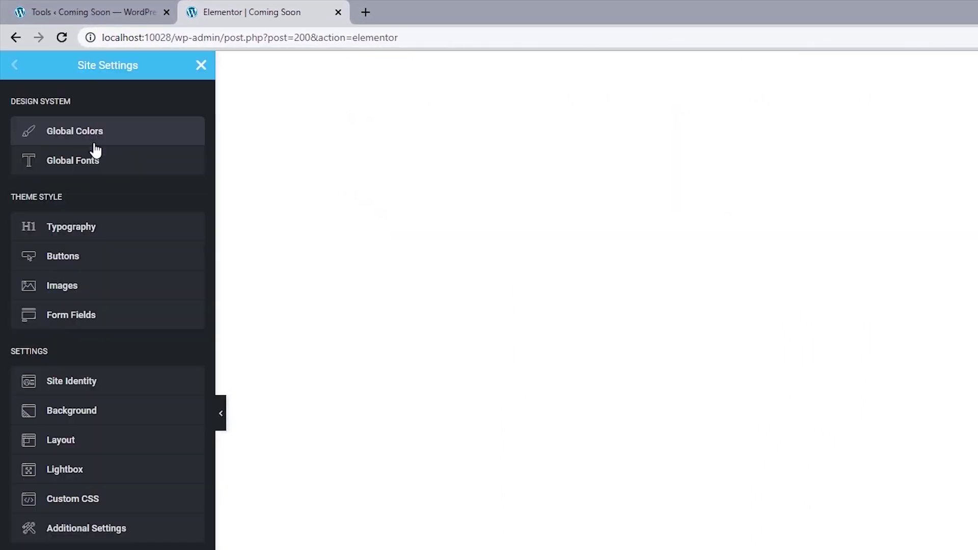
{"action": "left_click", "coordinate": [93, 134]}
{"action": "left_click", "coordinate": [191, 157]}
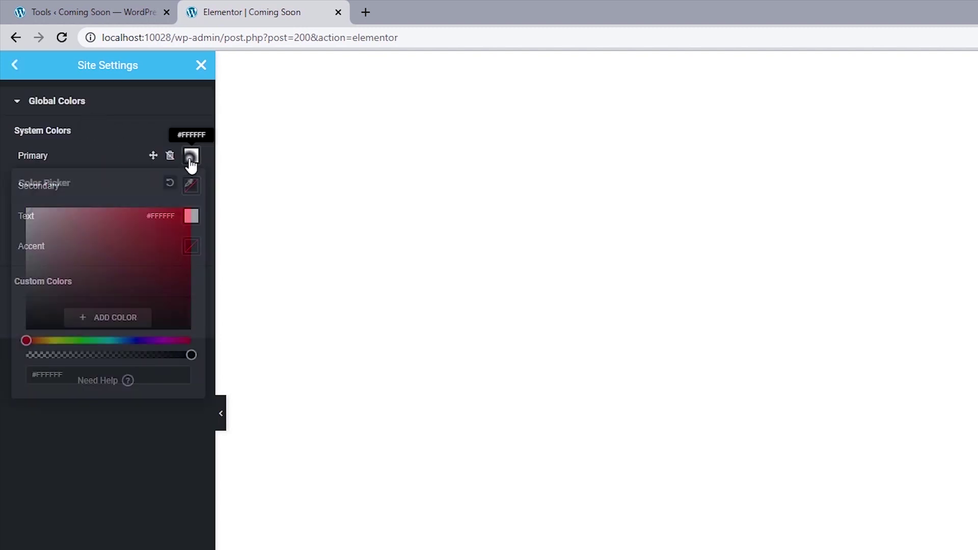
{"action": "left_click", "coordinate": [190, 159]}
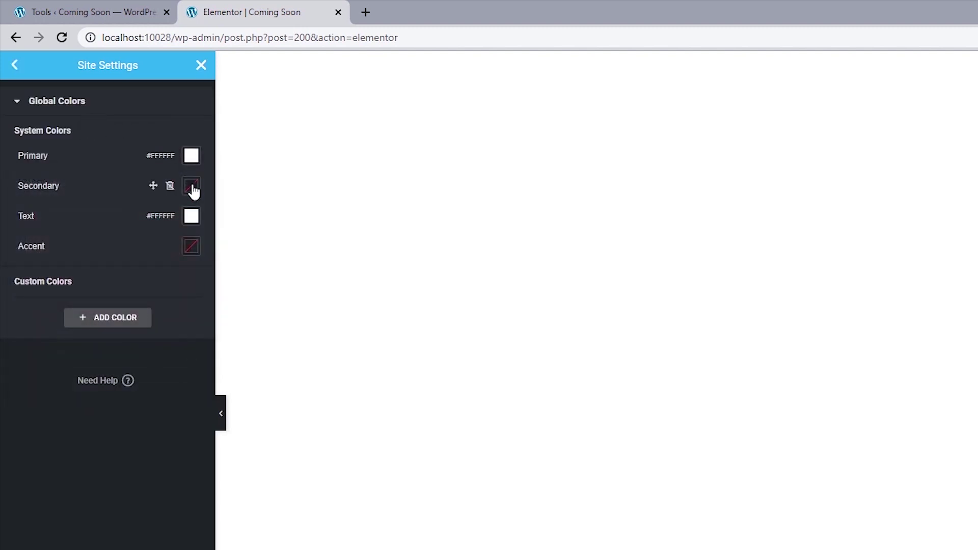
{"action": "left_click", "coordinate": [192, 187]}
{"action": "type", "text": "#"}
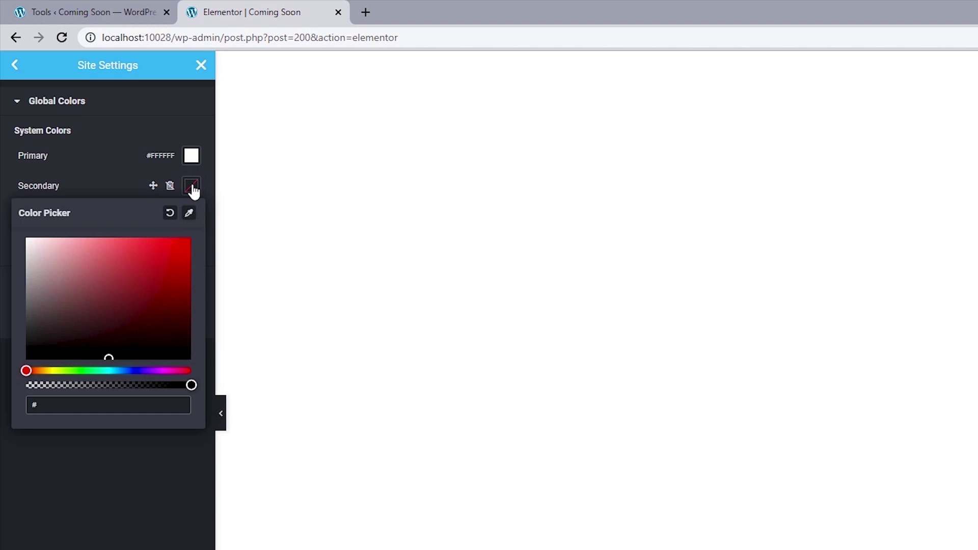
{"action": "type", "text": "2E2E2E"}
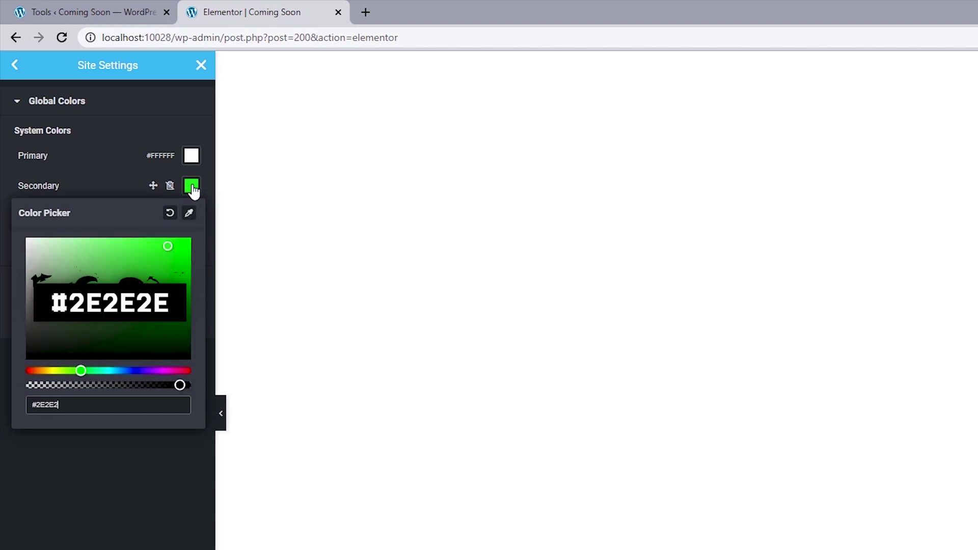
{"action": "left_click", "coordinate": [62, 190]}
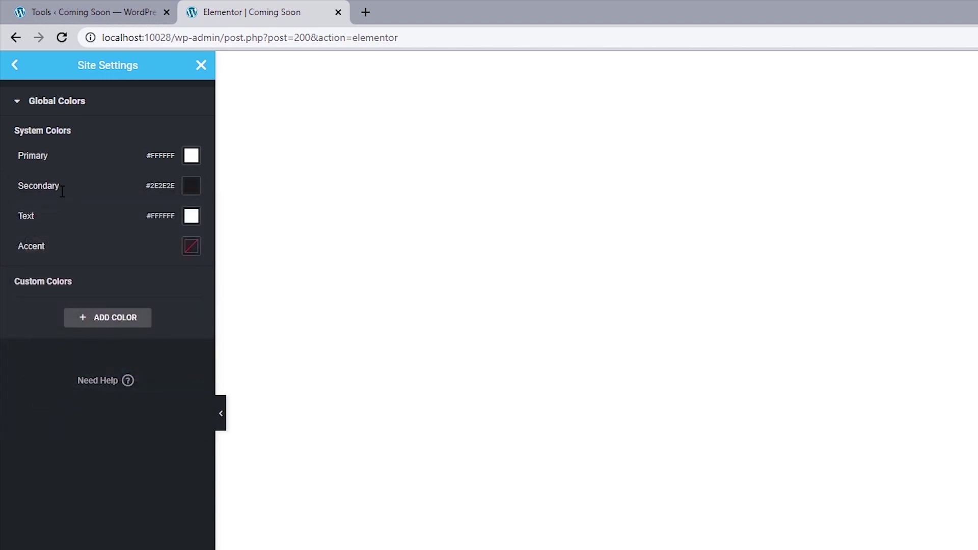
- Set the accent global color to #CF6C01
{"action": "left_click", "coordinate": [192, 218]}
{"action": "left_click", "coordinate": [192, 218]}
{"action": "left_click", "coordinate": [192, 248]}
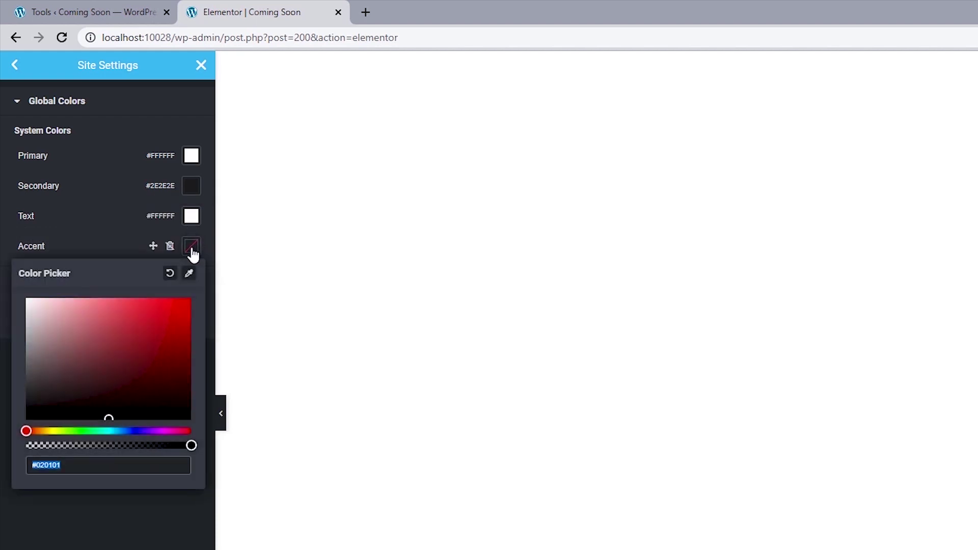
{"action": "type", "text": "#CF6"}
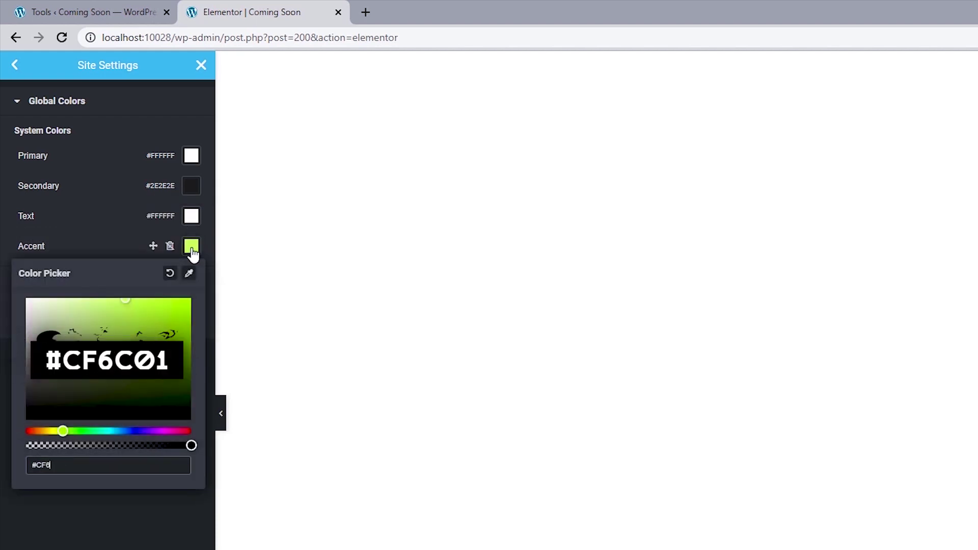
{"action": "type", "text": "C01"}
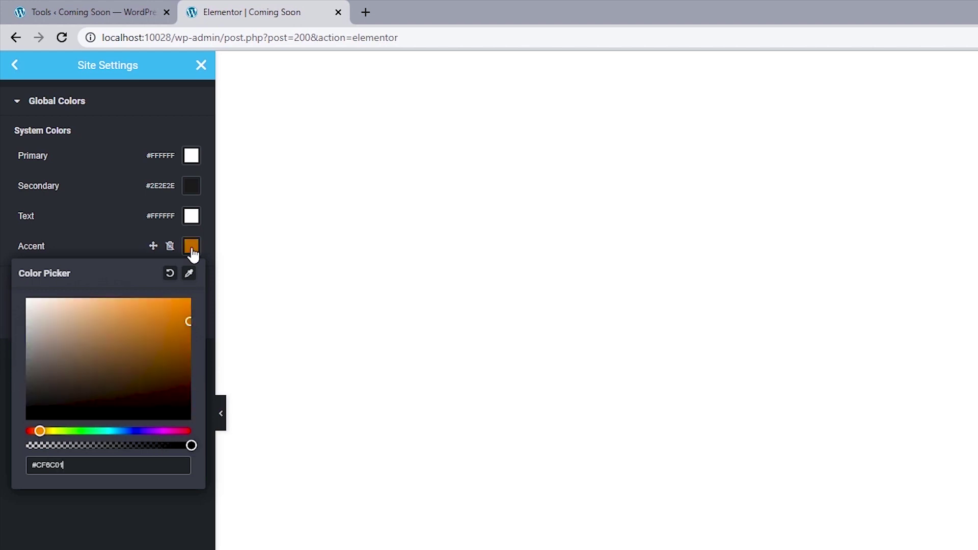
{"action": "left_click", "coordinate": [26, 257]}
- Add a custom global color named "Countdown Timer" with the value #4D4D4D
{"action": "left_click", "coordinate": [98, 320]}
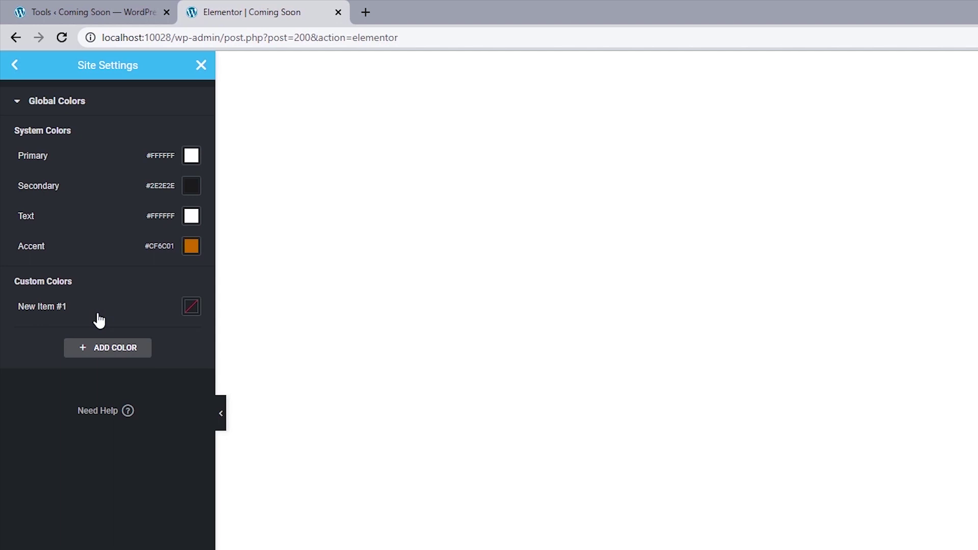
{"action": "left_click", "coordinate": [70, 307]}
{"action": "type", "text": "C"}
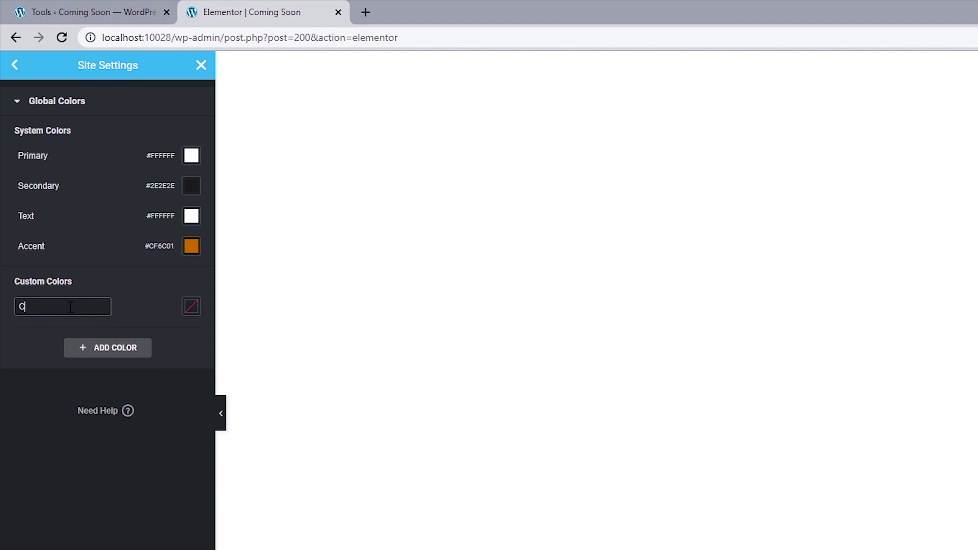
{"action": "type", "text": "ountdown Timer"}
{"action": "left_click", "coordinate": [191, 306]}
{"action": "type", "text": "#4D4D4D"}
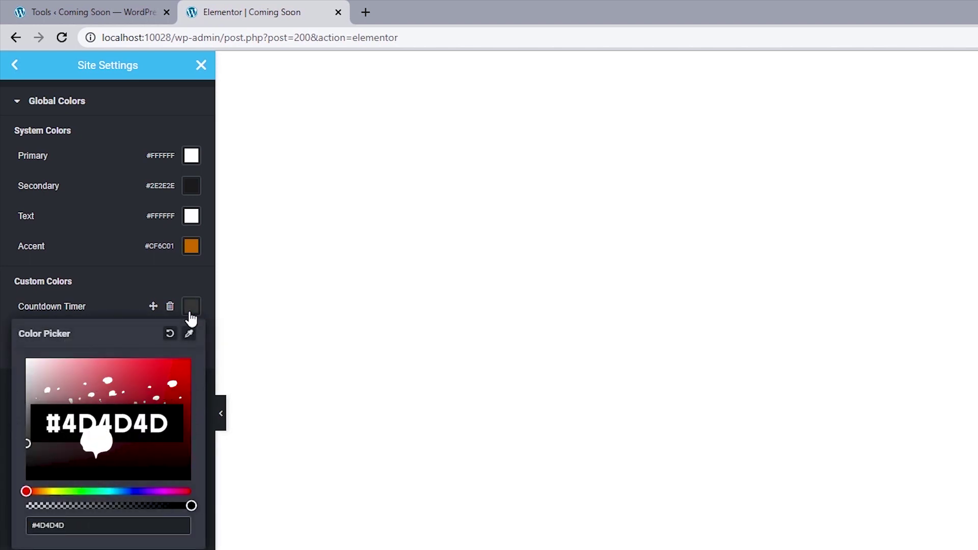
{"action": "left_click", "coordinate": [23, 316]}
- Add a second custom global color named "Call To Action Button" with the value #343DC9
{"action": "left_click", "coordinate": [88, 347]}
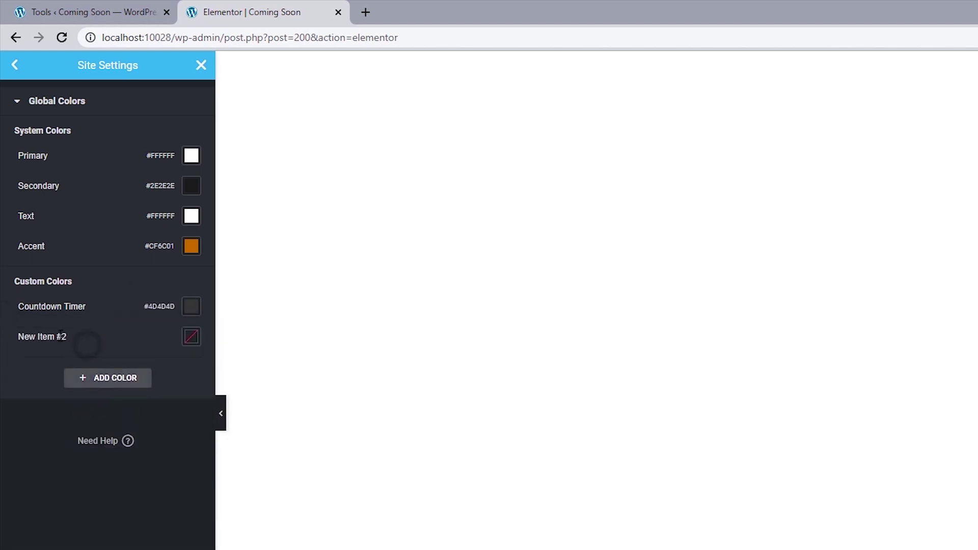
{"action": "left_click", "coordinate": [60, 336]}
{"action": "type", "text": "Call To Action Button"}
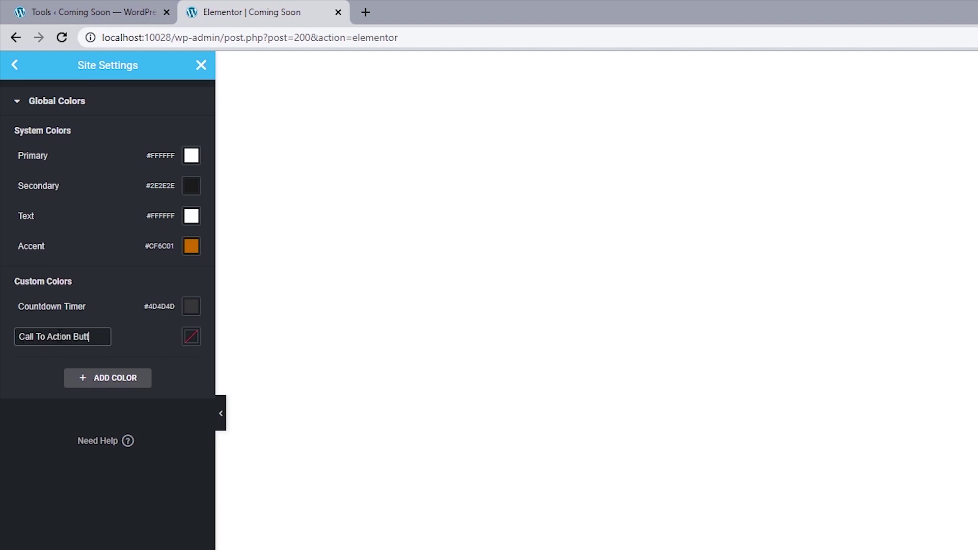
{"action": "left_click", "coordinate": [191, 336]}
{"action": "type", "text": "#343DC9"}
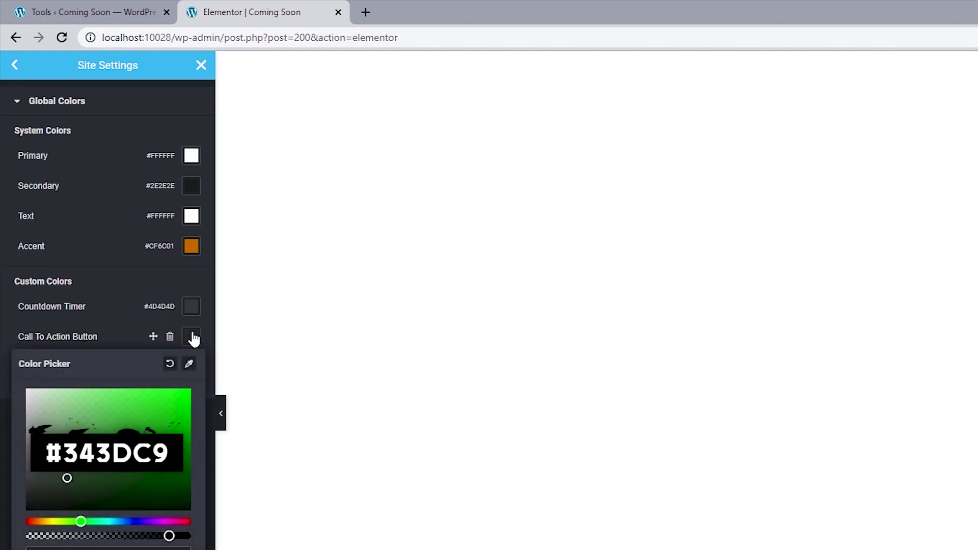
{"action": "left_click", "coordinate": [5, 337]}
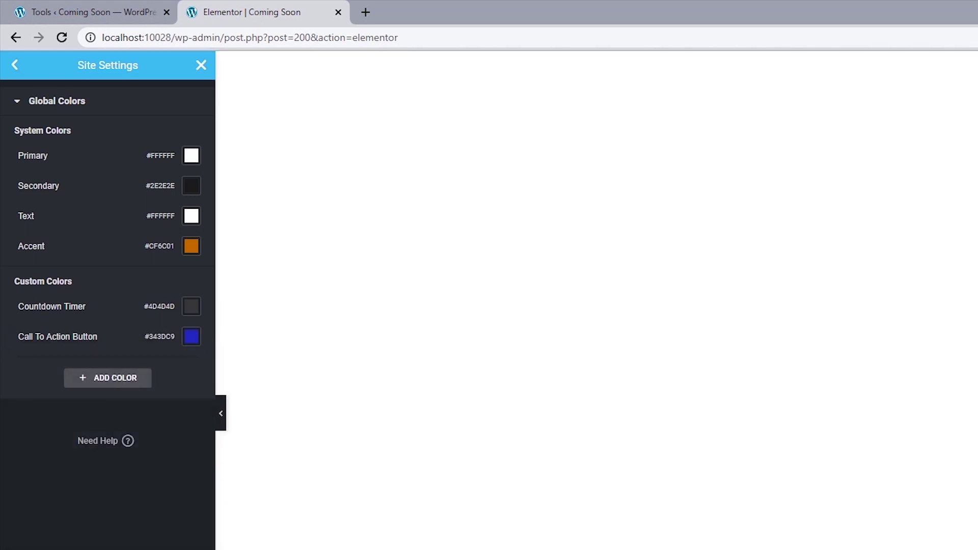
- Set the primary global font family to Poppins, then save and leave the site settings
{"action": "left_click", "coordinate": [19, 71]}
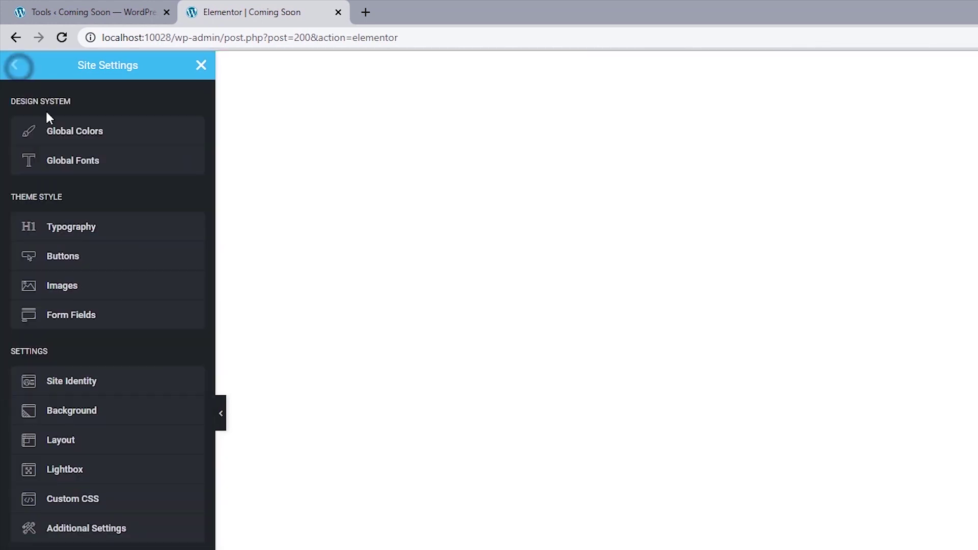
{"action": "left_click", "coordinate": [74, 161]}
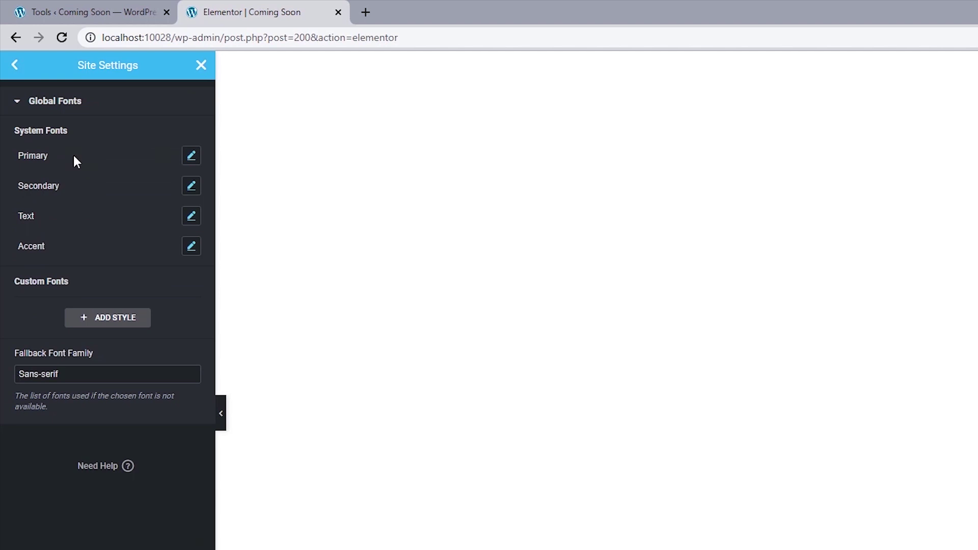
{"action": "left_click", "coordinate": [191, 156]}
{"action": "left_click", "coordinate": [153, 220]}
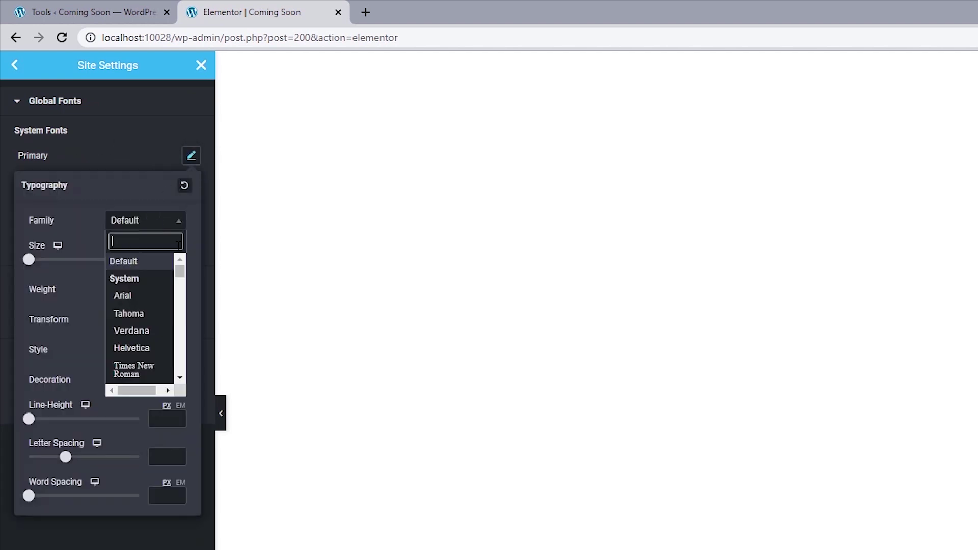
{"action": "type", "text": "Poppins"}
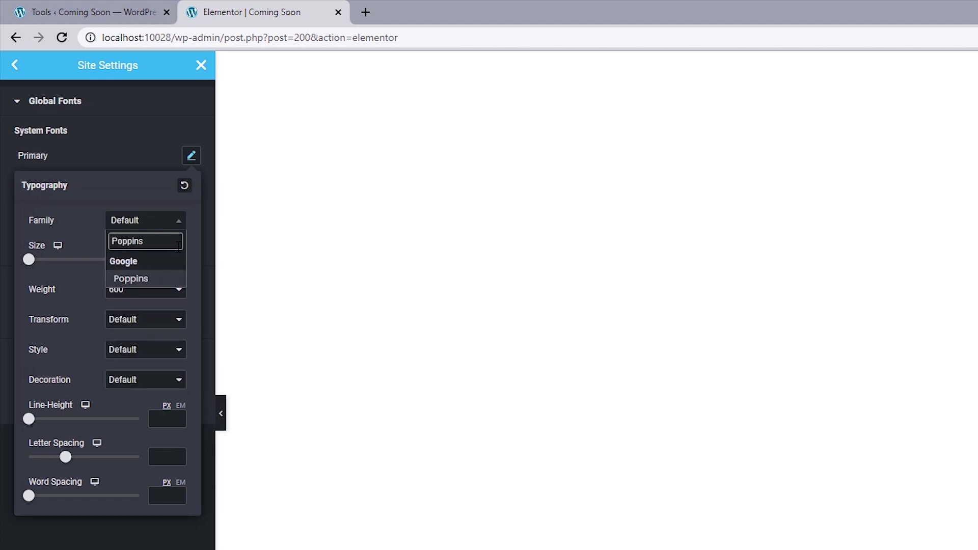
{"action": "left_click", "coordinate": [140, 279]}
{"action": "scroll", "coordinate": [98, 340], "scroll_direction": "down", "scroll_amount": 5}
{"action": "left_click", "coordinate": [159, 539]}
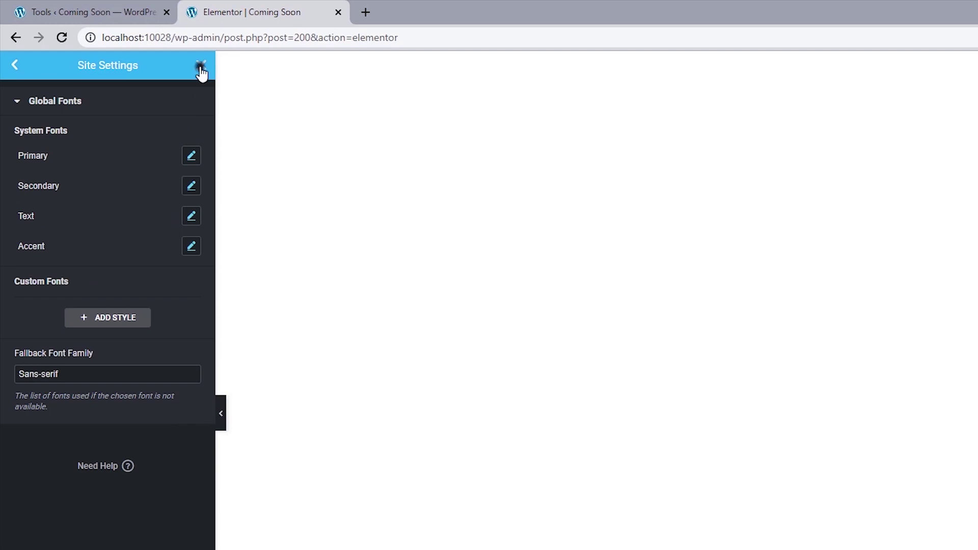
{"action": "left_click", "coordinate": [201, 68]}
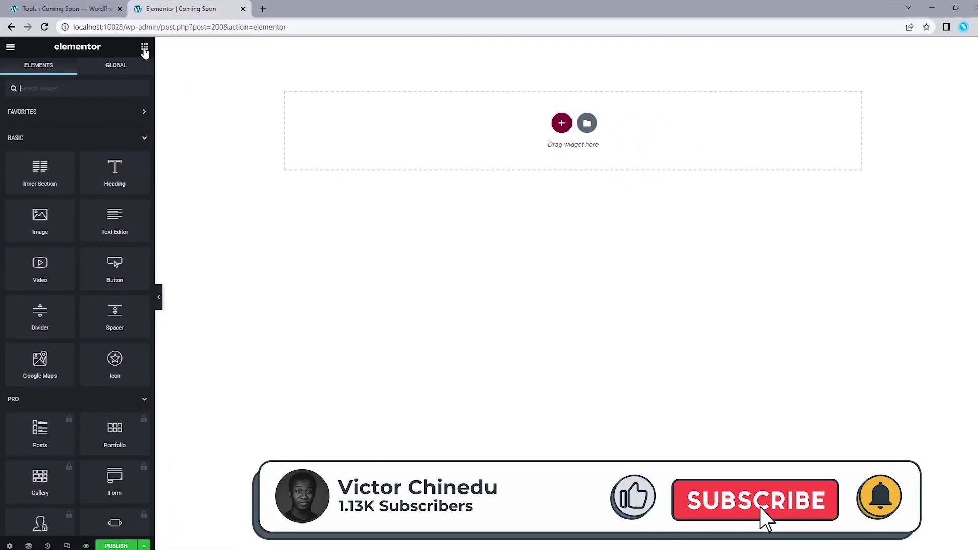
- Add a single-column section to the template and set its content width to Full Width
{"action": "left_click", "coordinate": [101, 8]}
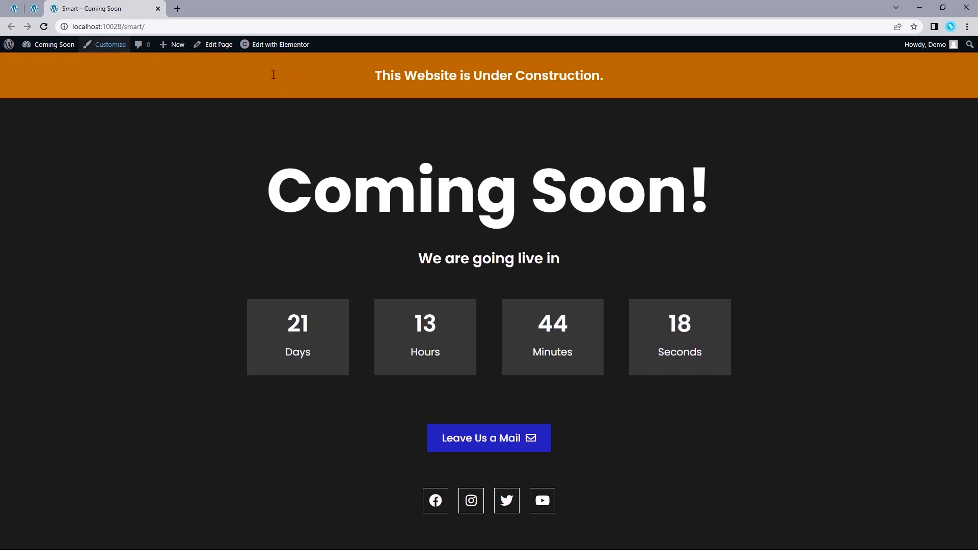
{"action": "left_click", "coordinate": [36, 6]}
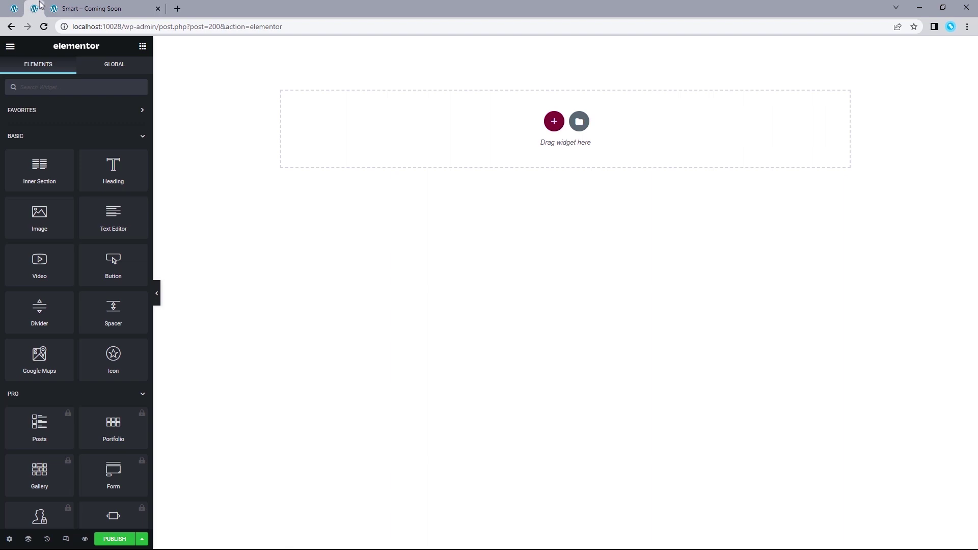
{"action": "left_click", "coordinate": [551, 125]}
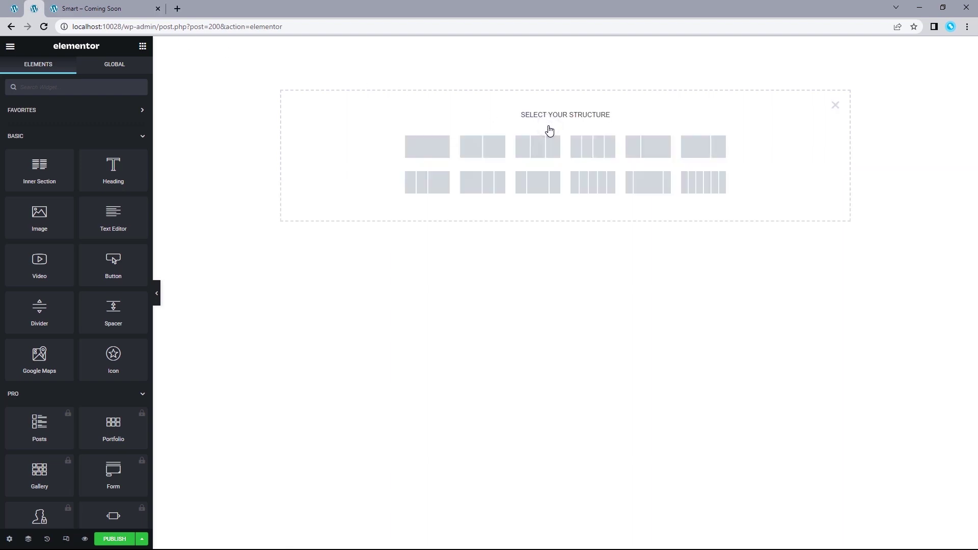
{"action": "left_click", "coordinate": [438, 149]}
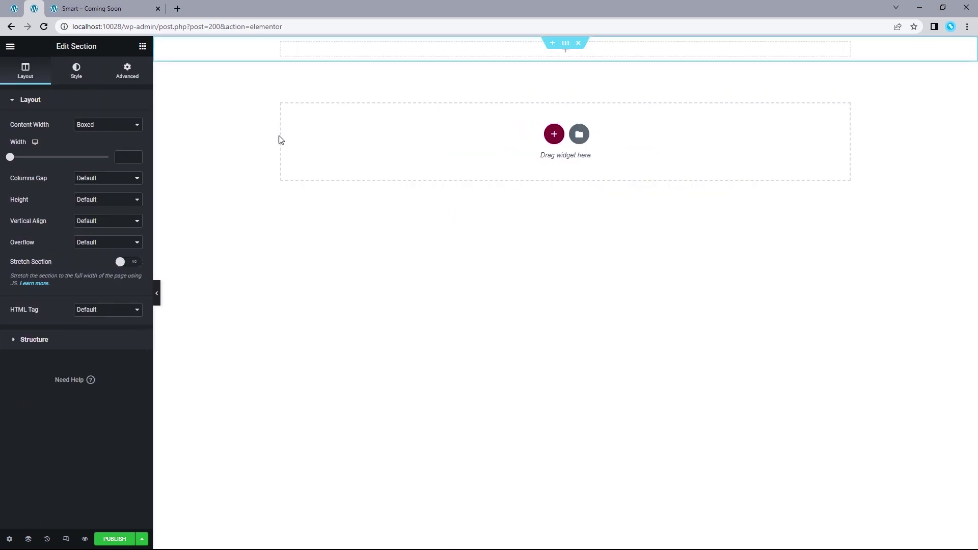
{"action": "left_click", "coordinate": [85, 126]}
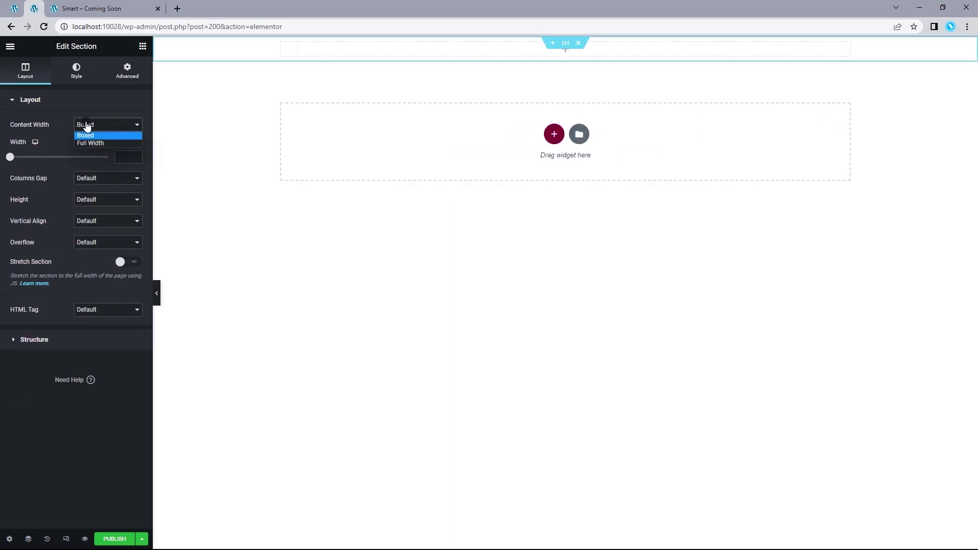
{"action": "left_click", "coordinate": [87, 142]}
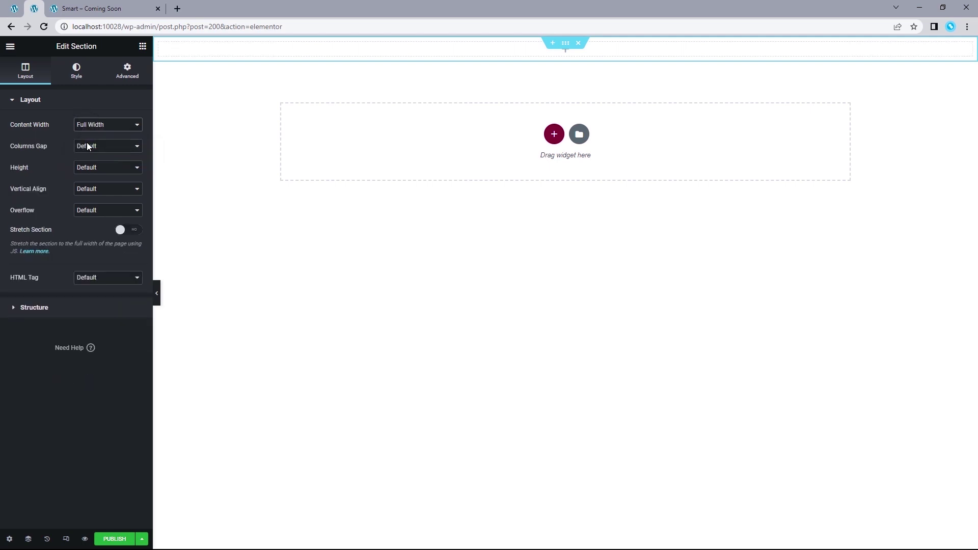
- Give the section a minimum height of 90 px
{"action": "left_click", "coordinate": [88, 168]}
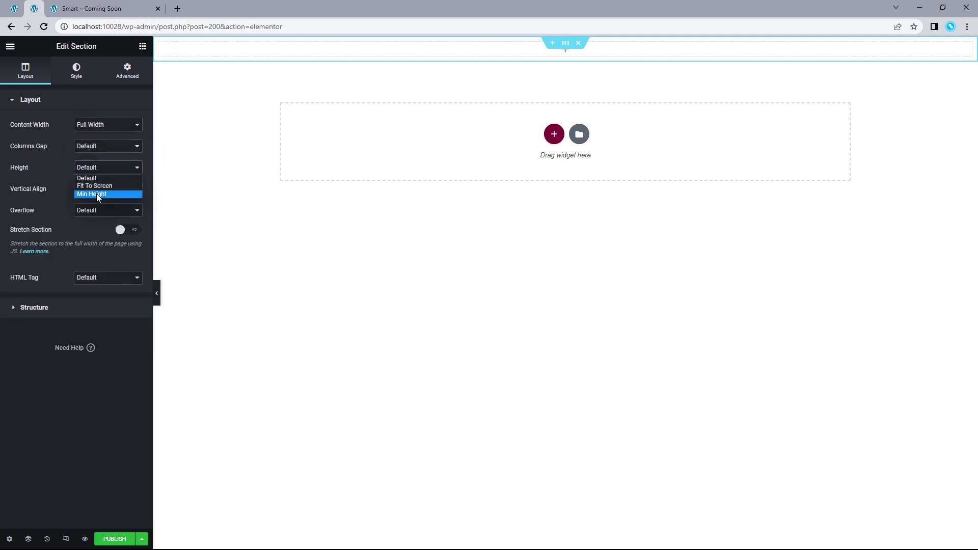
{"action": "left_click", "coordinate": [97, 193]}
{"action": "left_click", "coordinate": [134, 8]}
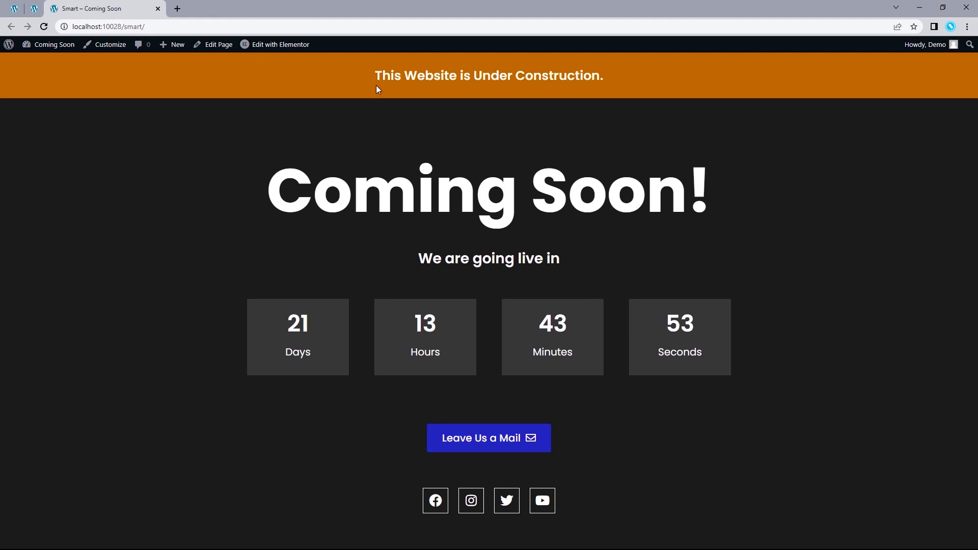
{"action": "left_click", "coordinate": [38, 6]}
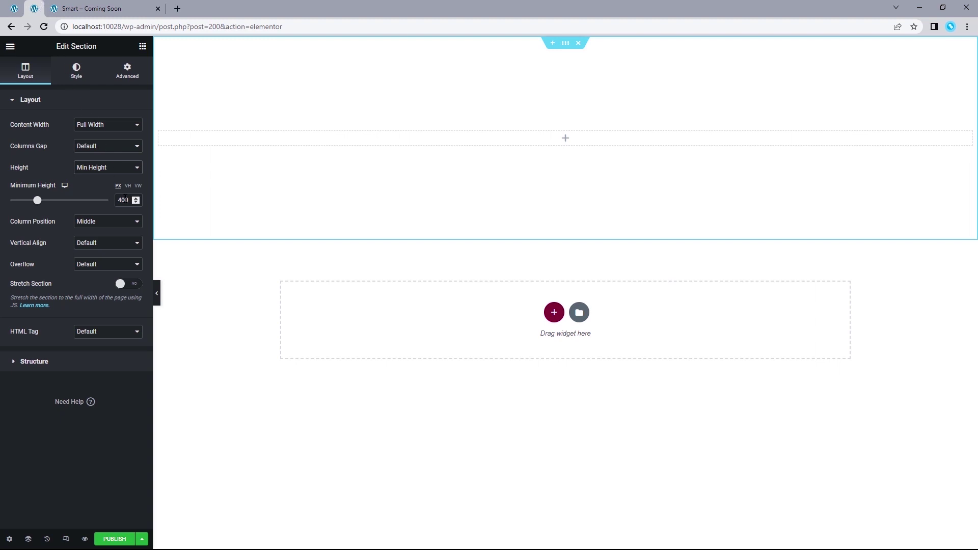
{"action": "double_click", "coordinate": [122, 200]}
{"action": "type", "text": "90"}
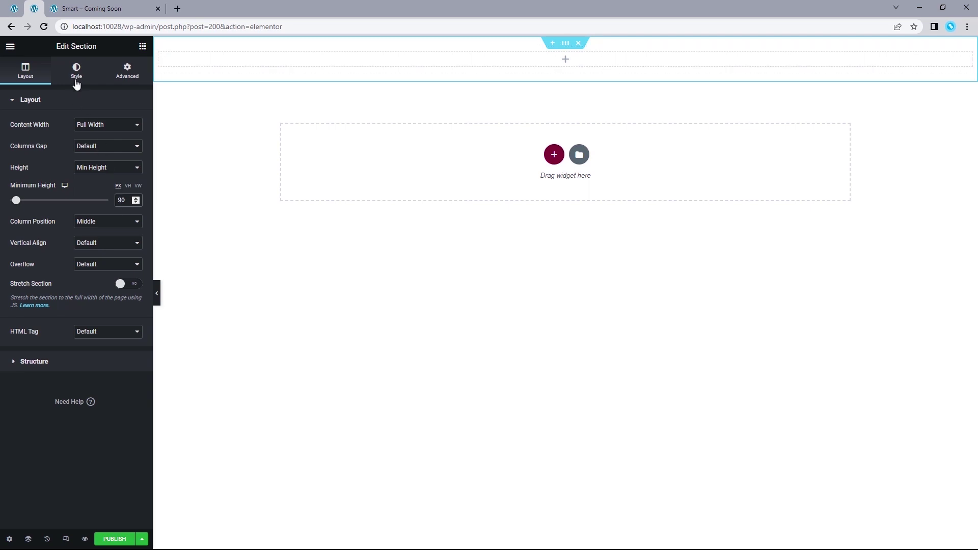
- Give the section a classic background in the Accent global color
{"action": "left_click", "coordinate": [75, 76]}
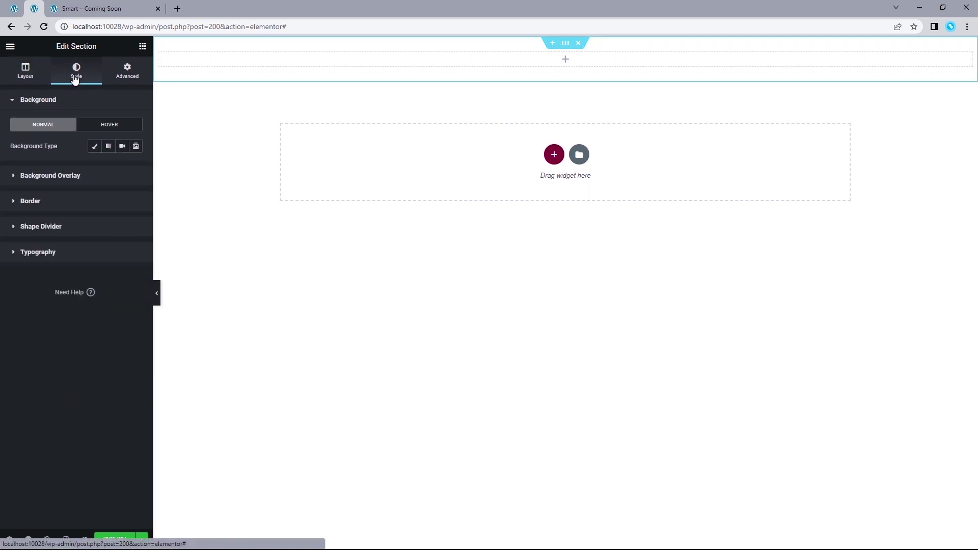
{"action": "left_click", "coordinate": [95, 148]}
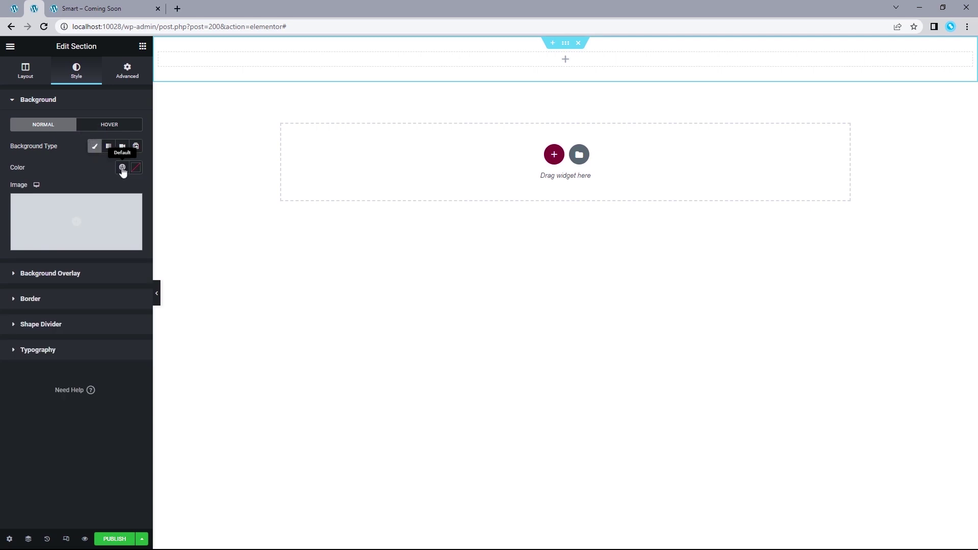
{"action": "left_click", "coordinate": [123, 168]}
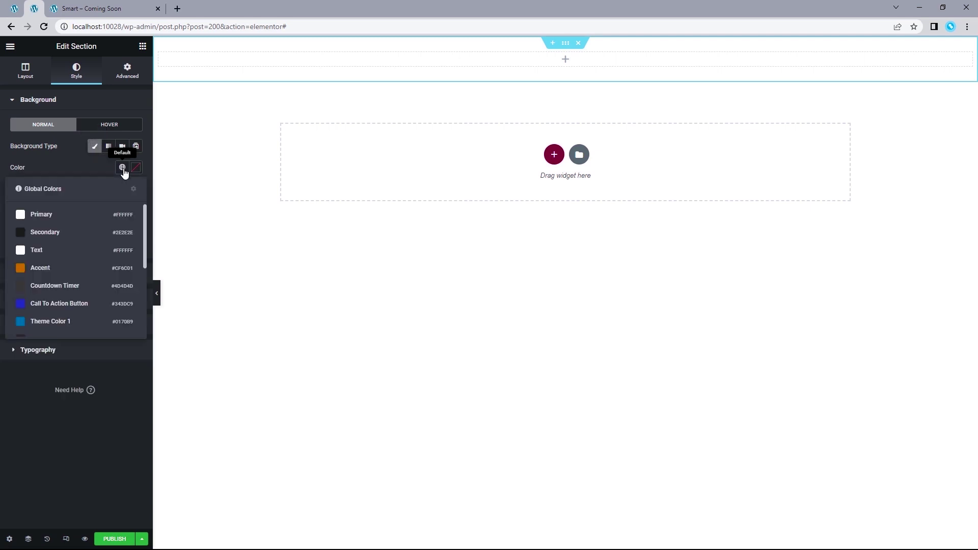
{"action": "left_click", "coordinate": [51, 268]}
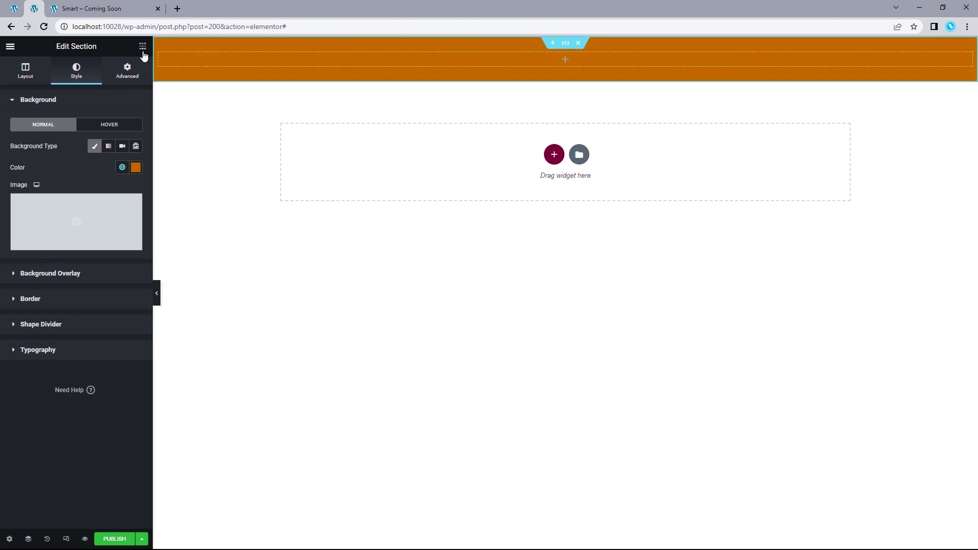
- Add a Heading widget to the orange section and center its alignment
{"action": "left_click", "coordinate": [143, 45]}
{"action": "left_click_drag", "start_coordinate": [113, 168], "coordinate": [486, 60]}
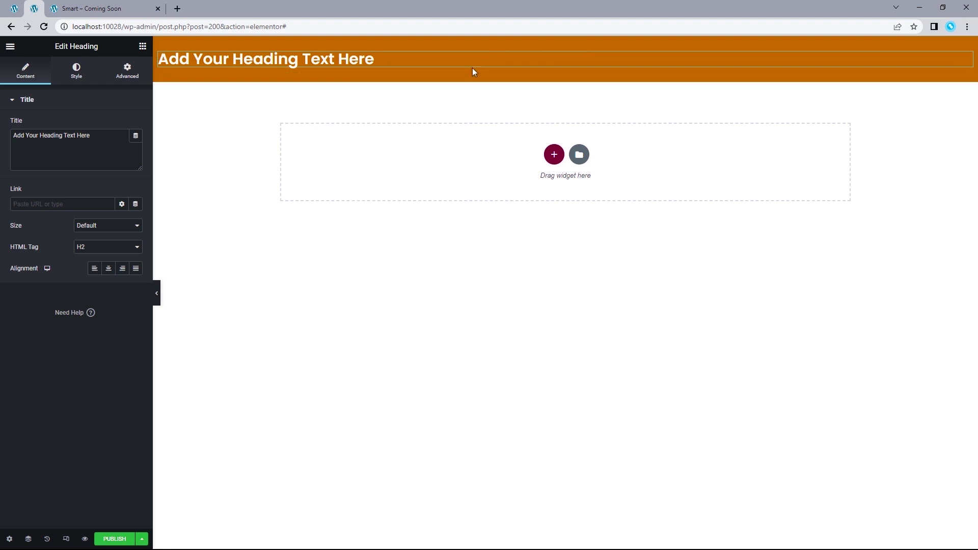
{"action": "left_click", "coordinate": [109, 269]}
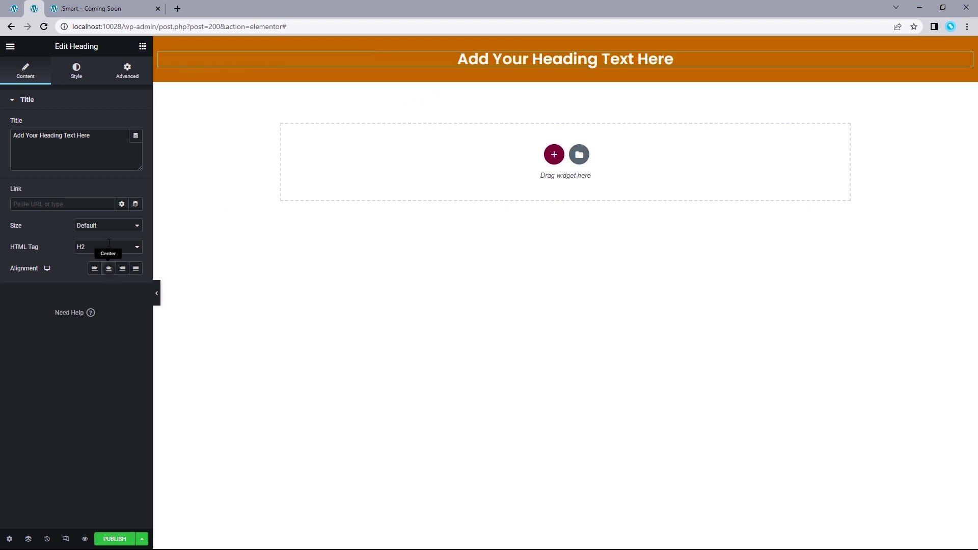
- Change the heading's title text to "This Website is Under Construction."
{"action": "triple_click", "coordinate": [105, 150]}
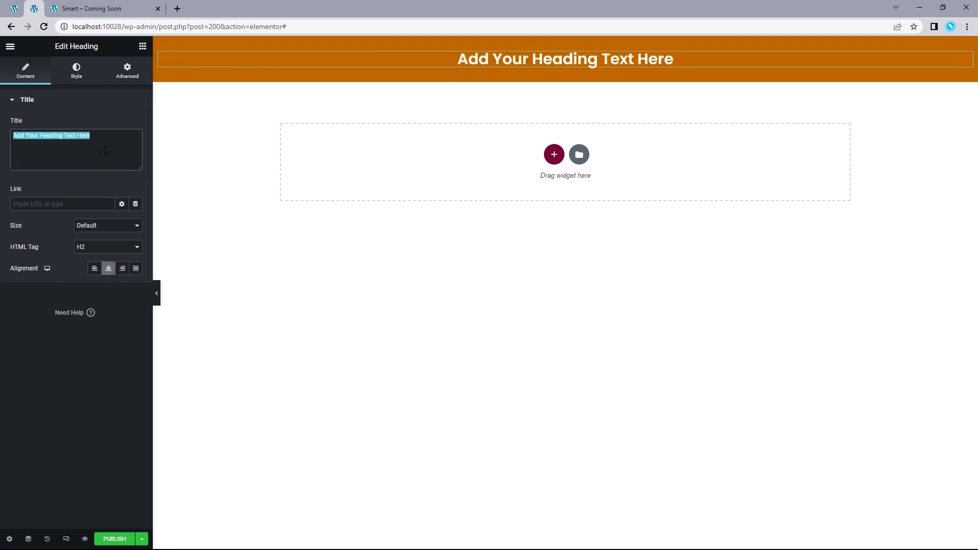
{"action": "type", "text": "This"}
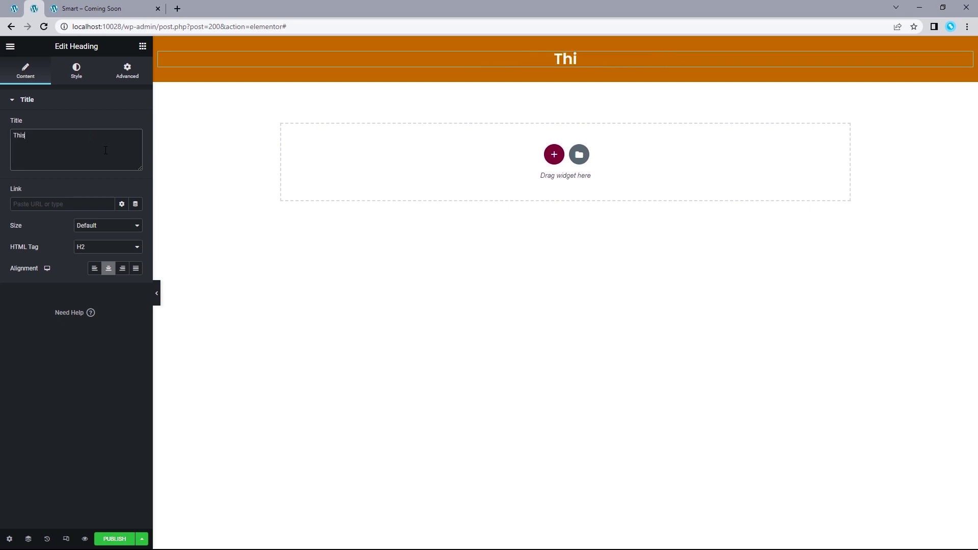
{"action": "type", "text": " Website is Under Construction."}
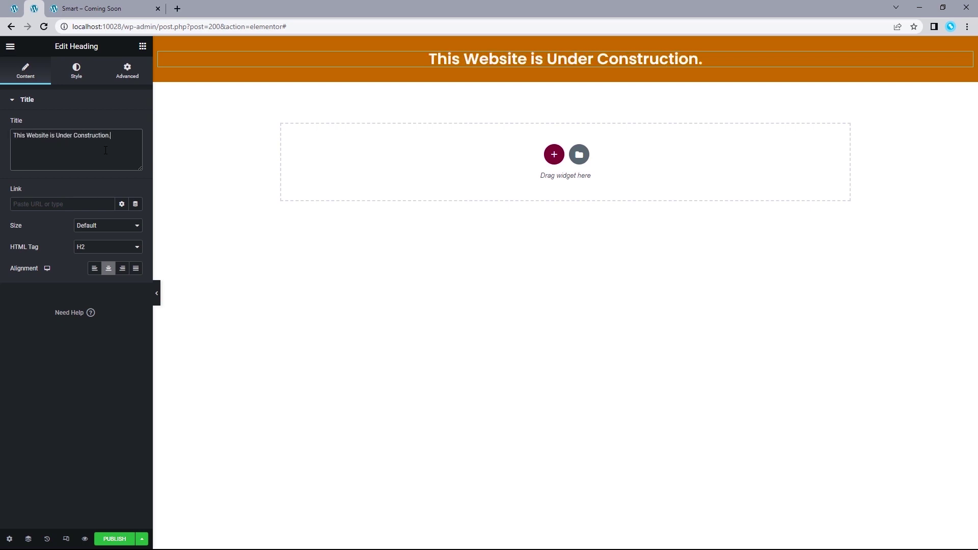
- Apply the Primary global font to the banner heading and set its text size to 25 px
{"action": "left_click", "coordinate": [80, 81]}
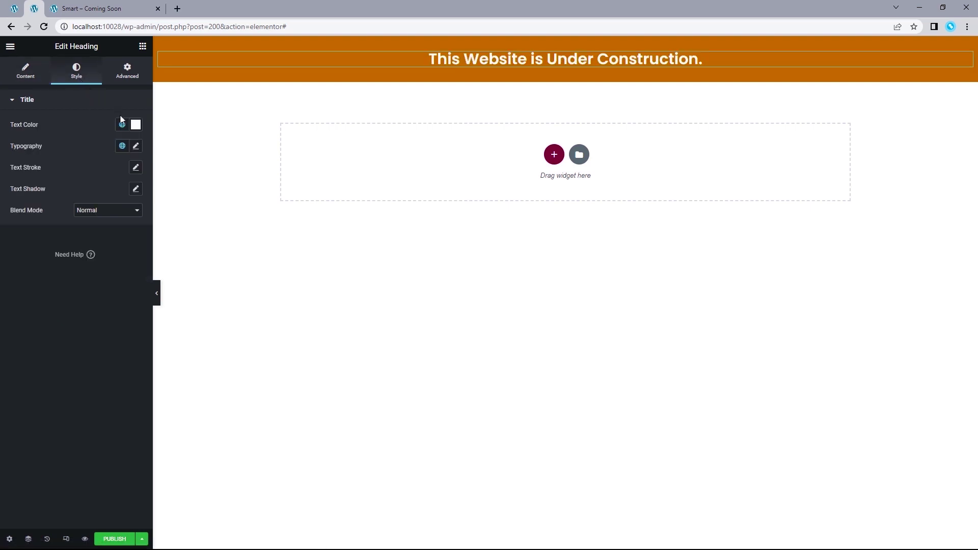
{"action": "left_click", "coordinate": [122, 147]}
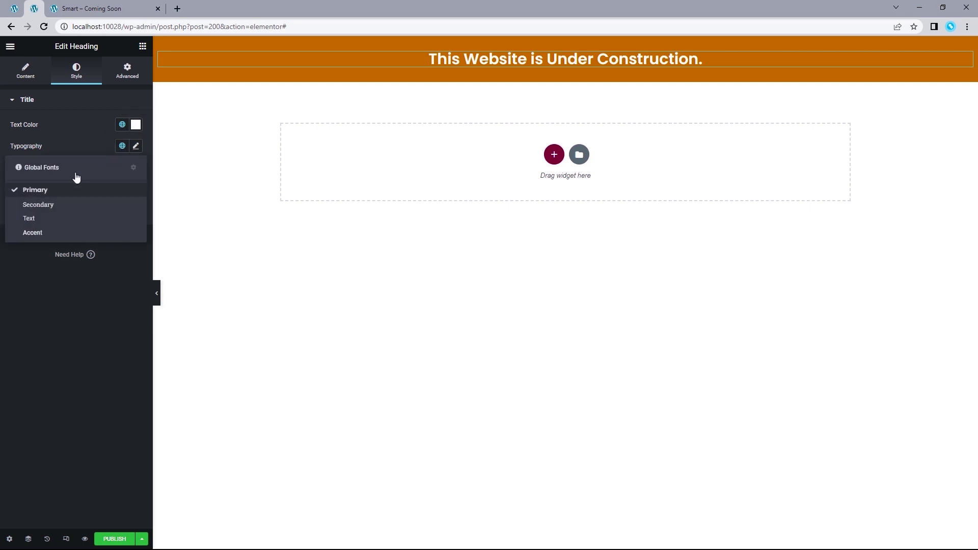
{"action": "left_click", "coordinate": [40, 194]}
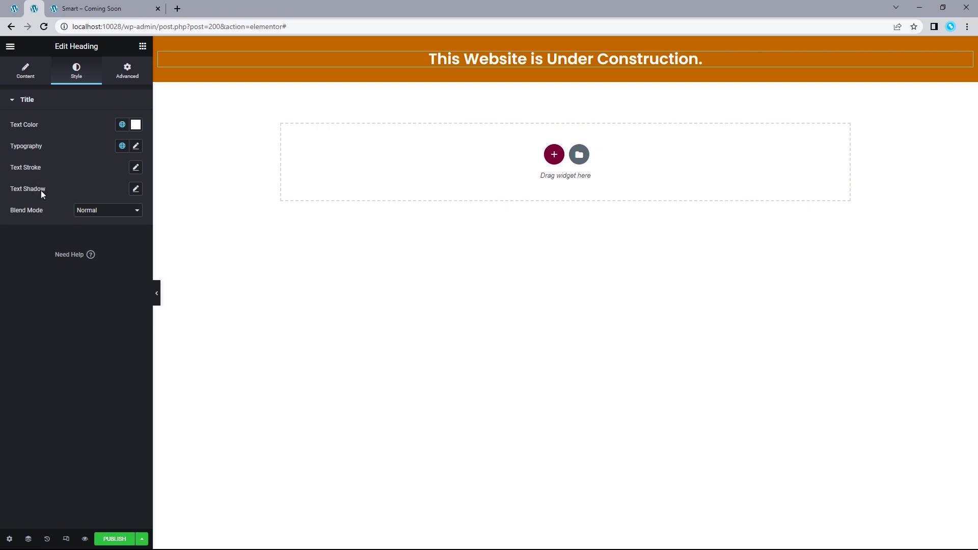
{"action": "left_click", "coordinate": [135, 148]}
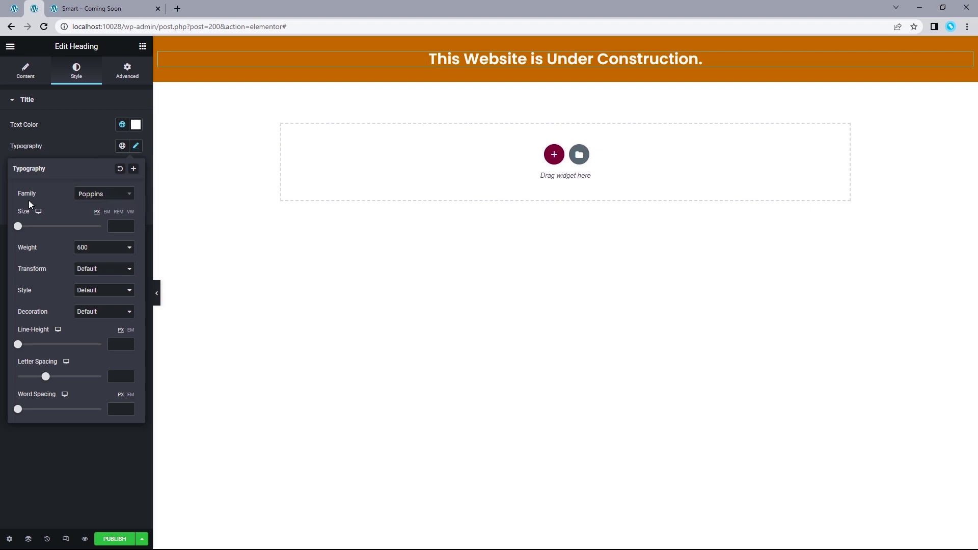
{"action": "left_click", "coordinate": [113, 227]}
{"action": "type", "text": "25"}
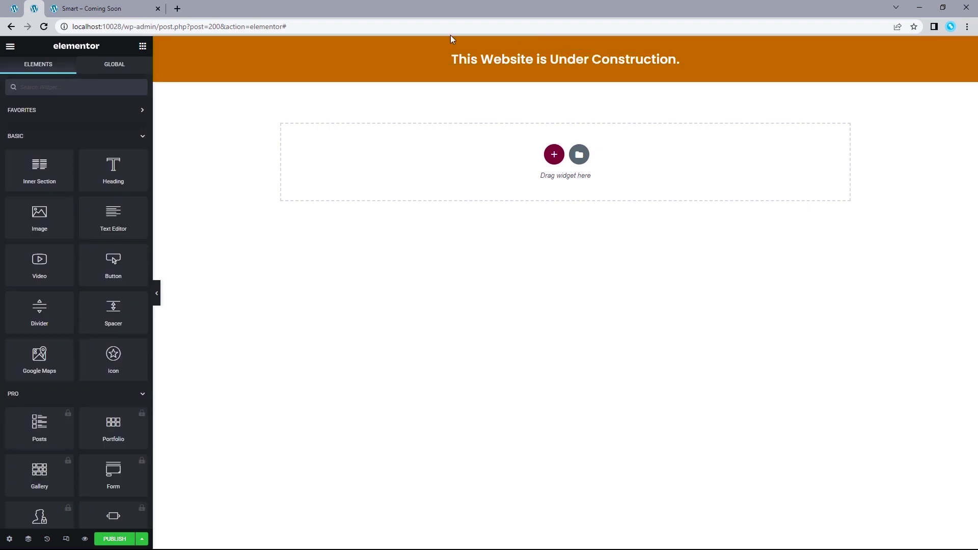
- Check the finished example page, and add a single-column section below the orange banner with Full Width content
{"action": "key", "text": "alt+Left"}
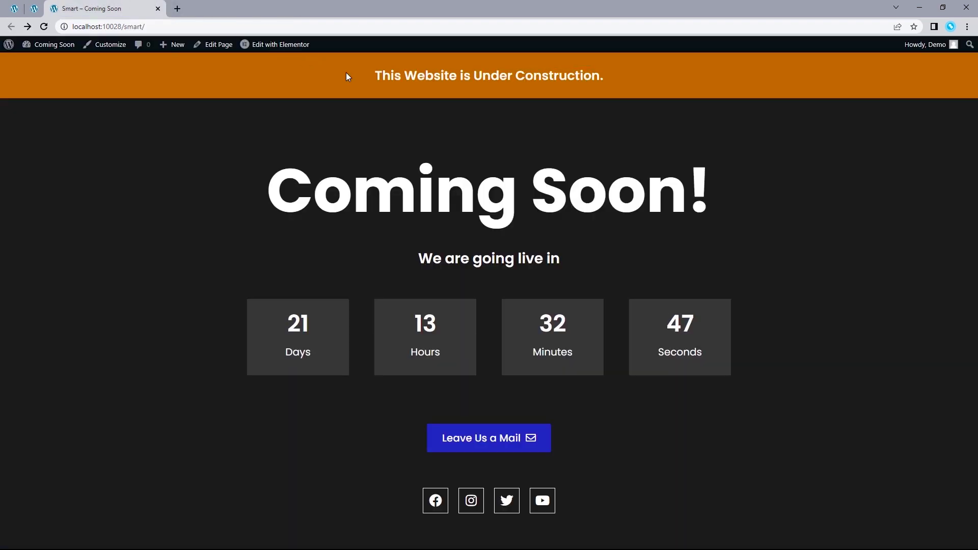
{"action": "left_click", "coordinate": [34, 8]}
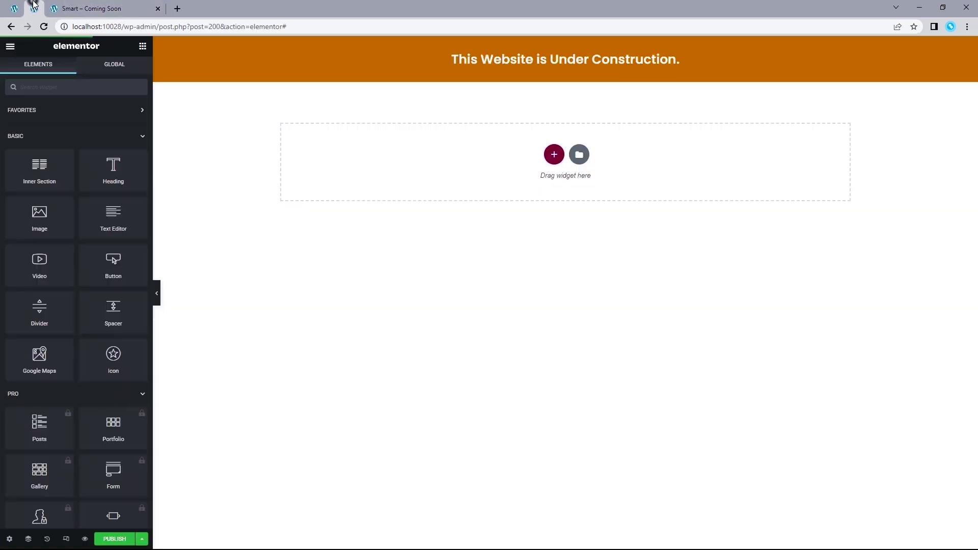
{"action": "left_click", "coordinate": [553, 154]}
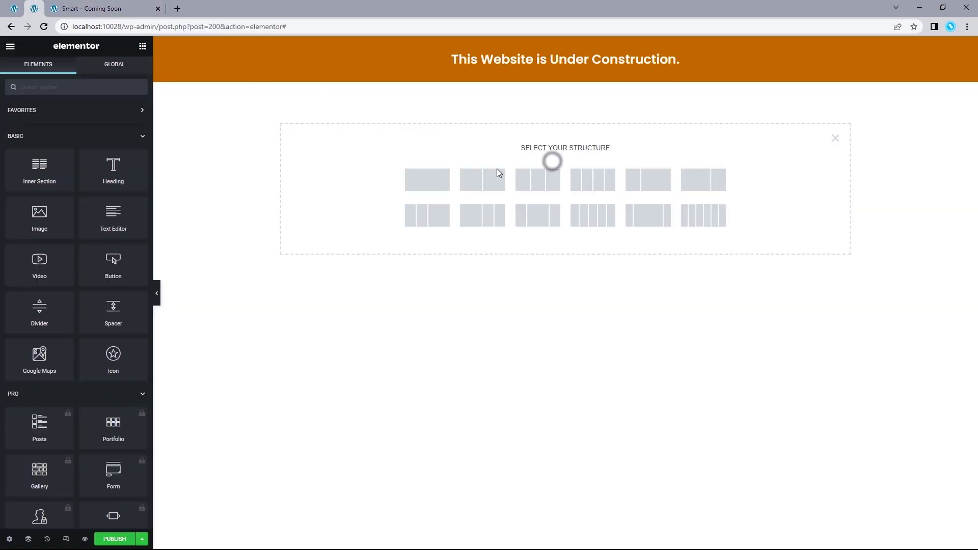
{"action": "left_click", "coordinate": [428, 181]}
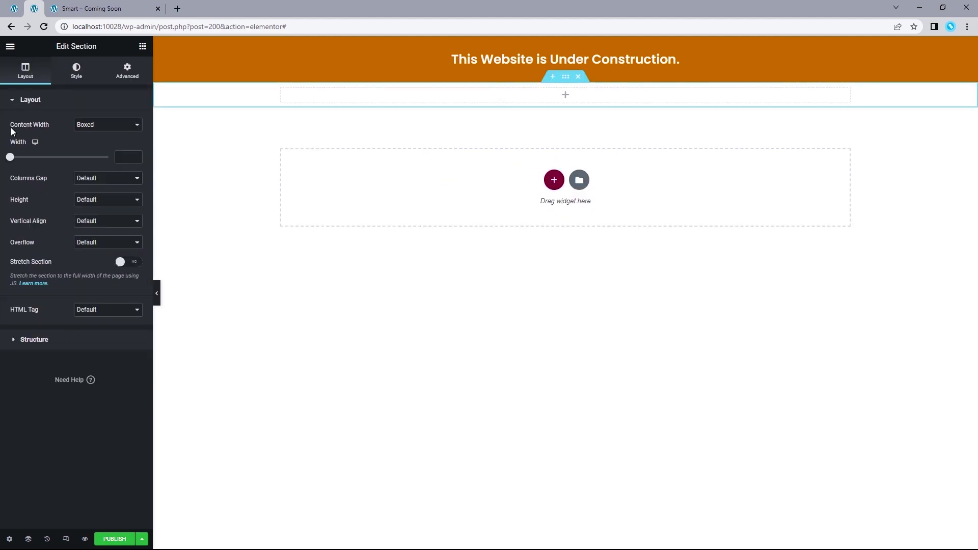
{"action": "left_click", "coordinate": [89, 126]}
{"action": "left_click", "coordinate": [96, 143]}
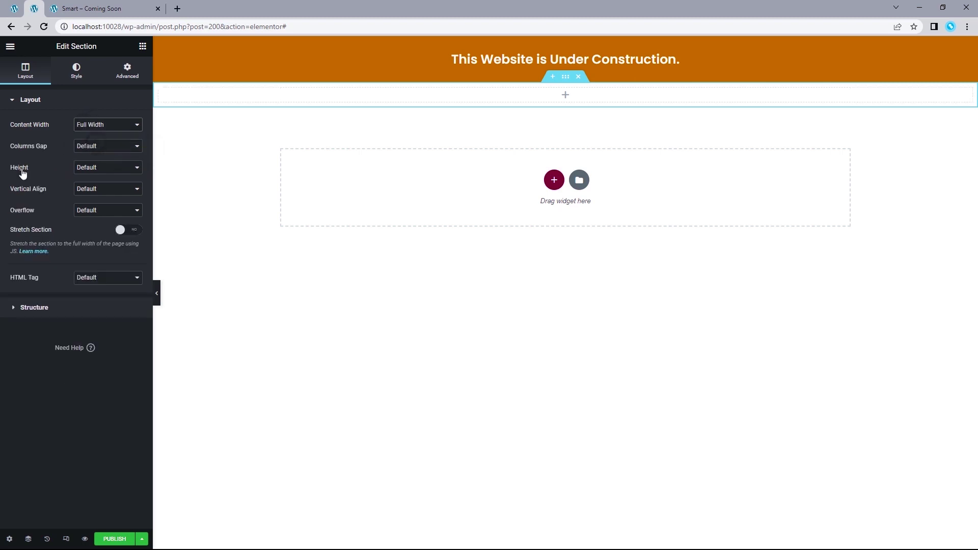
- Give the new section below the banner a minimum height of 917 px
{"action": "left_click", "coordinate": [102, 168]}
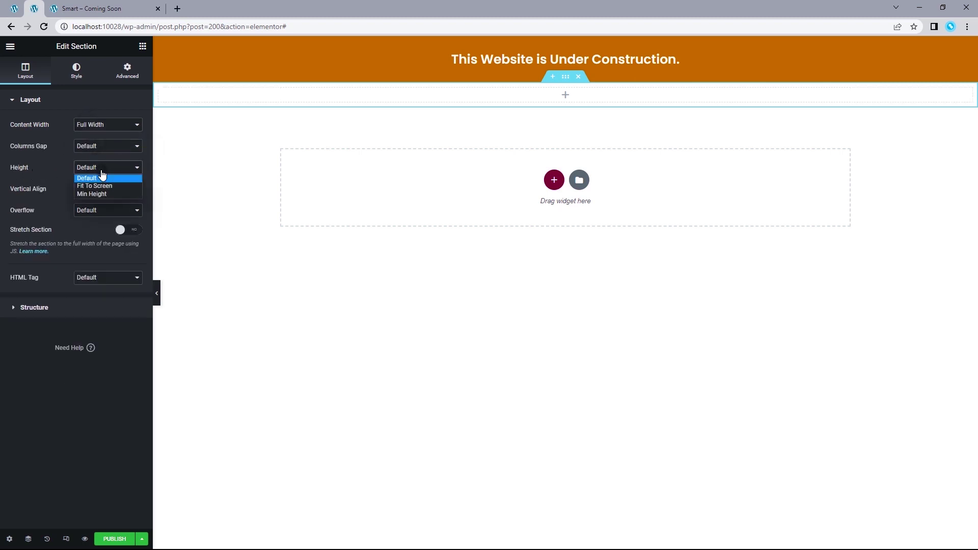
{"action": "left_click", "coordinate": [100, 195]}
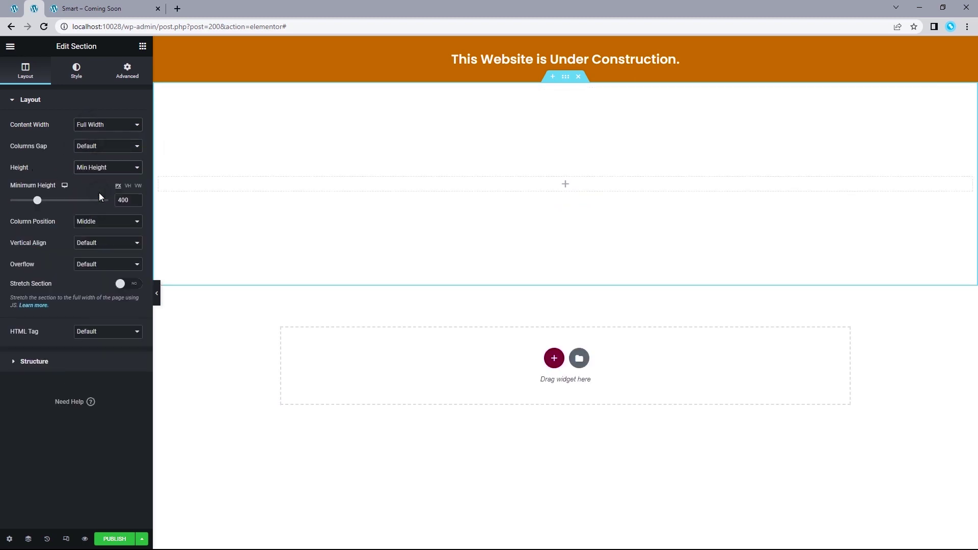
{"action": "double_click", "coordinate": [116, 202]}
{"action": "type", "text": "917"}
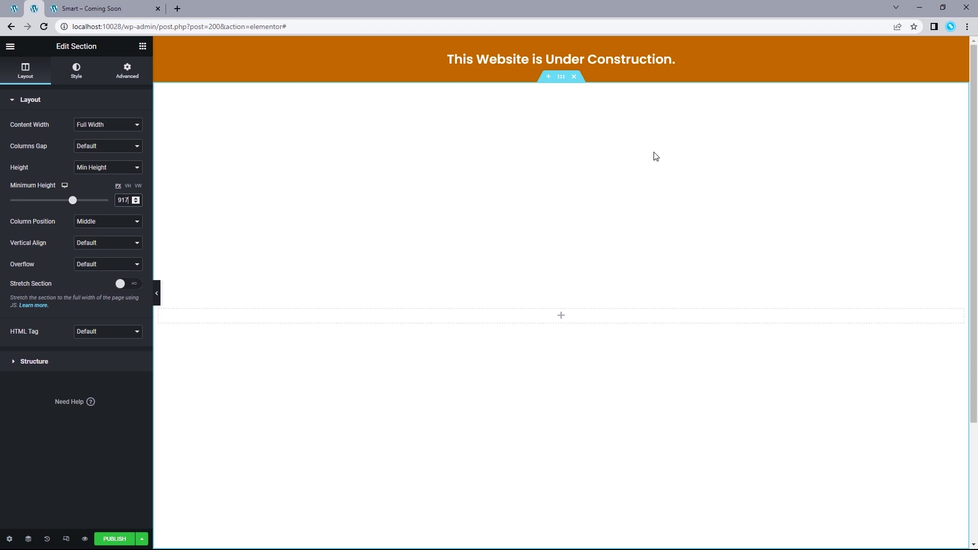
{"action": "left_click_drag", "start_coordinate": [974, 122], "coordinate": [977, 130]}
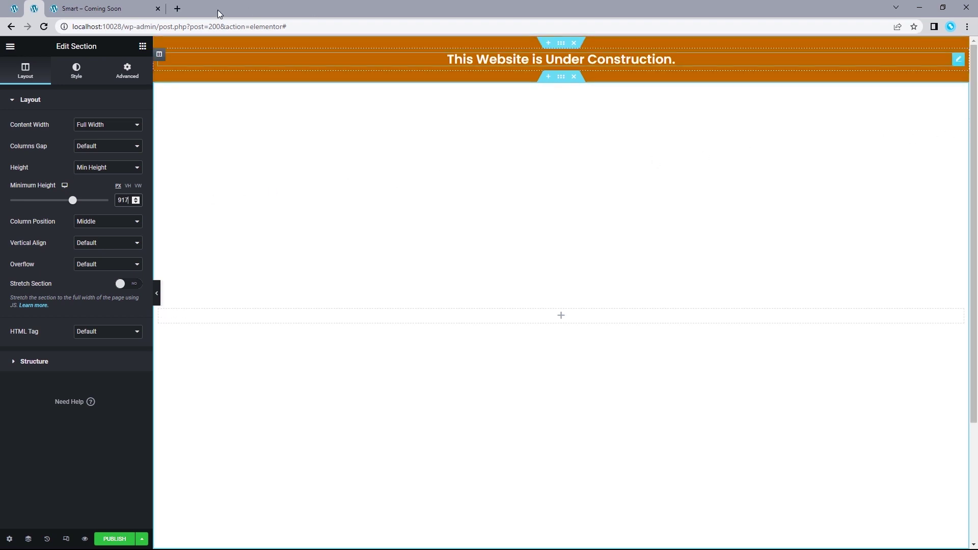
- Compare with the example page and give the tall section a classic background in the Secondary global color
{"action": "left_click", "coordinate": [142, 7]}
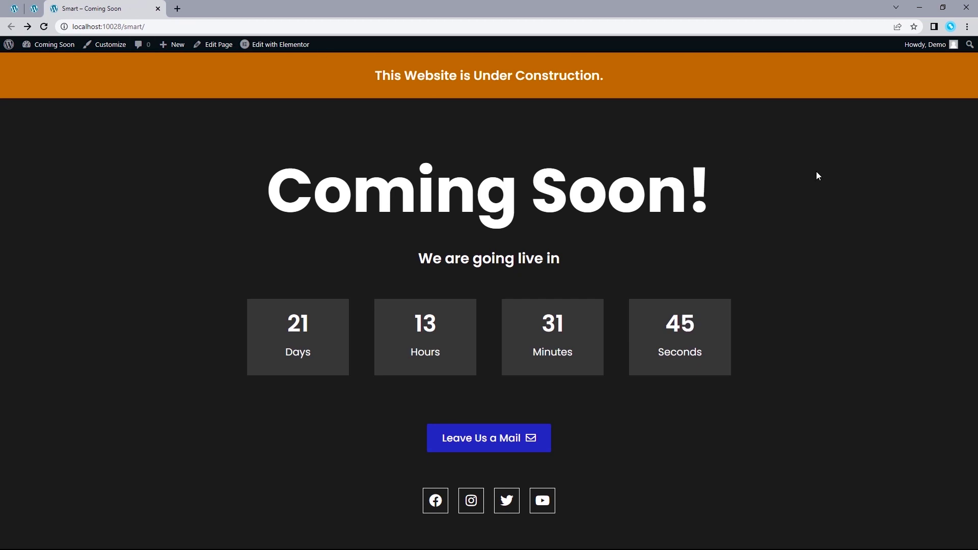
{"action": "left_click", "coordinate": [36, 8]}
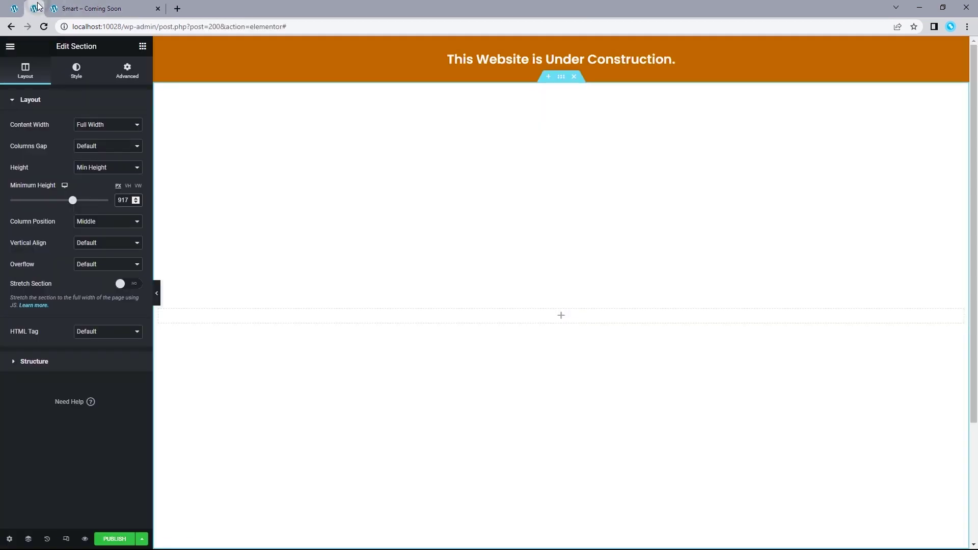
{"action": "left_click", "coordinate": [81, 74]}
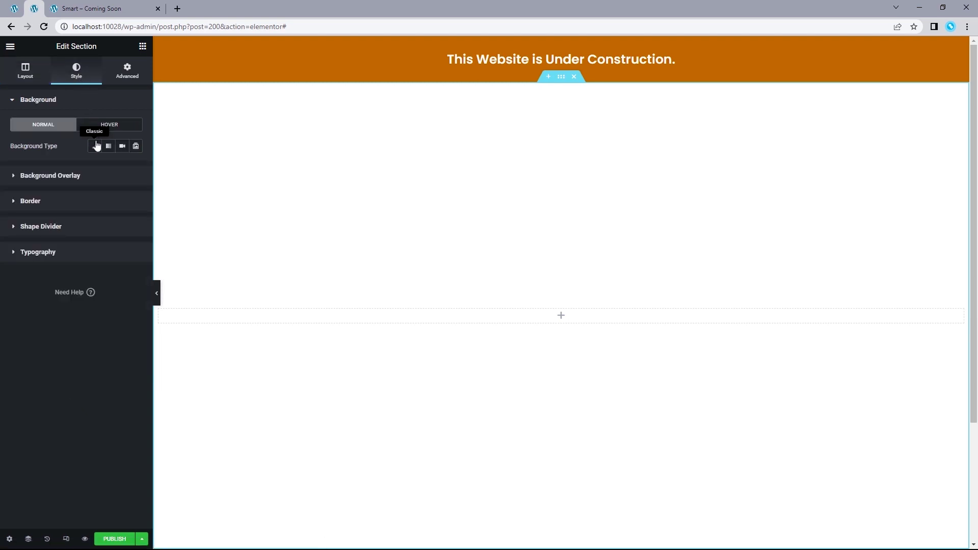
{"action": "left_click", "coordinate": [96, 149]}
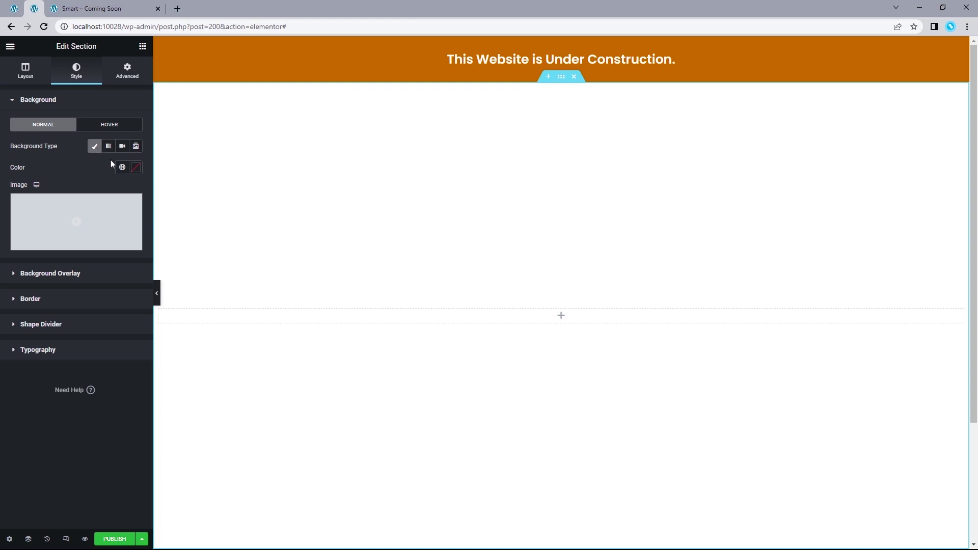
{"action": "left_click", "coordinate": [121, 171]}
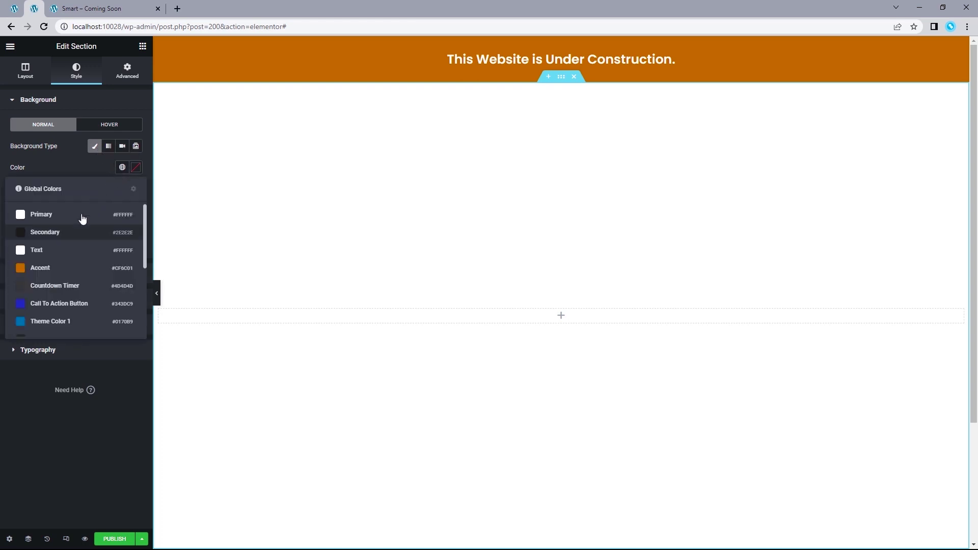
{"action": "left_click", "coordinate": [49, 234]}
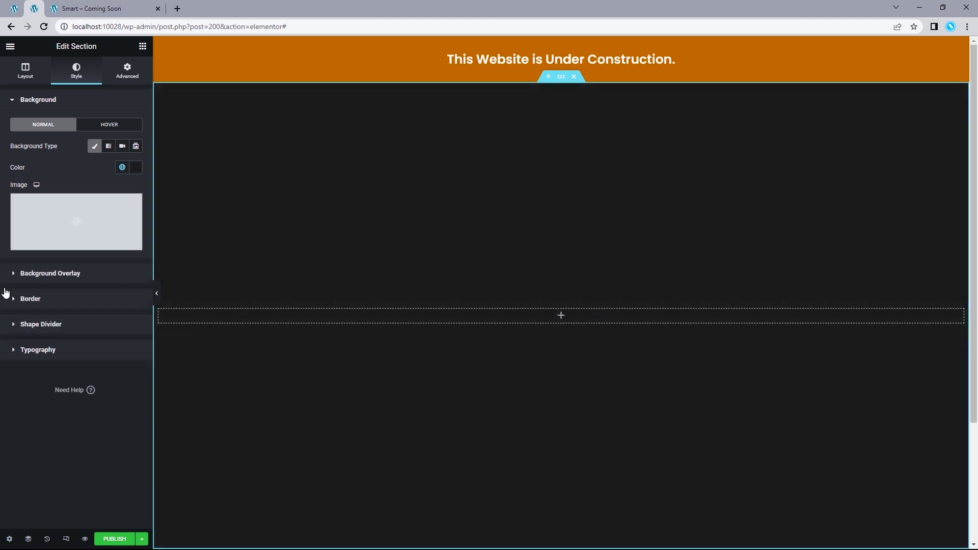
- Add a center-aligned Heading widget to the dark section with the title "Coming Soon!"
{"action": "left_click", "coordinate": [142, 47]}
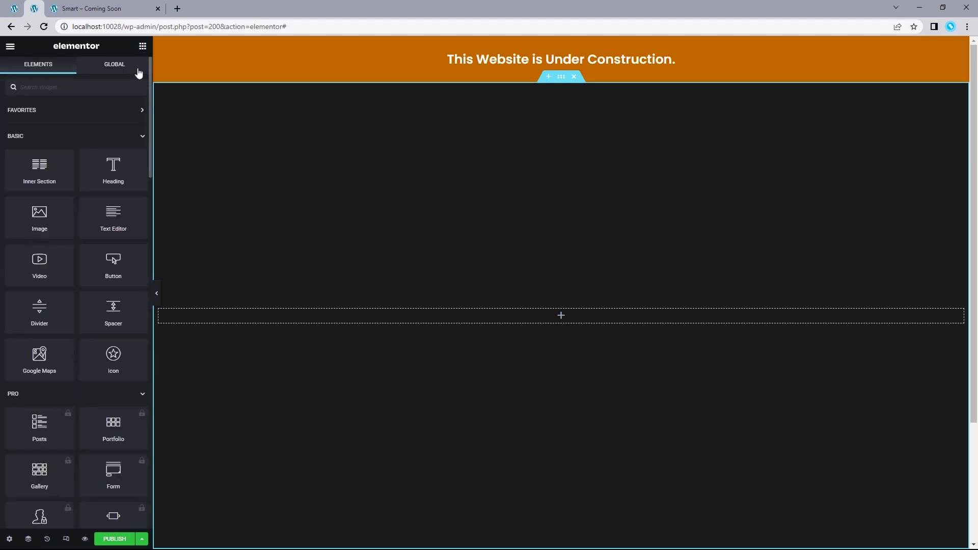
{"action": "left_click_drag", "start_coordinate": [102, 174], "coordinate": [469, 322]}
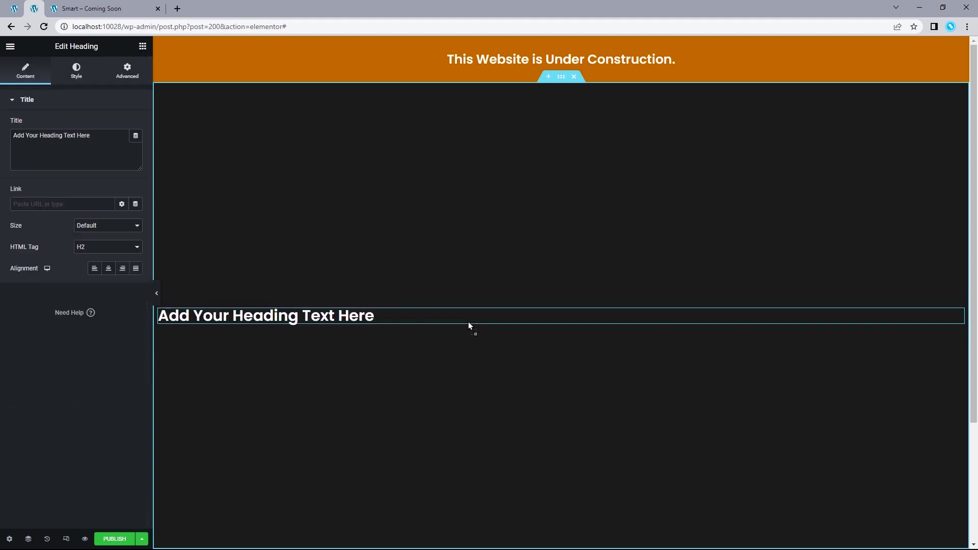
{"action": "left_click", "coordinate": [108, 268]}
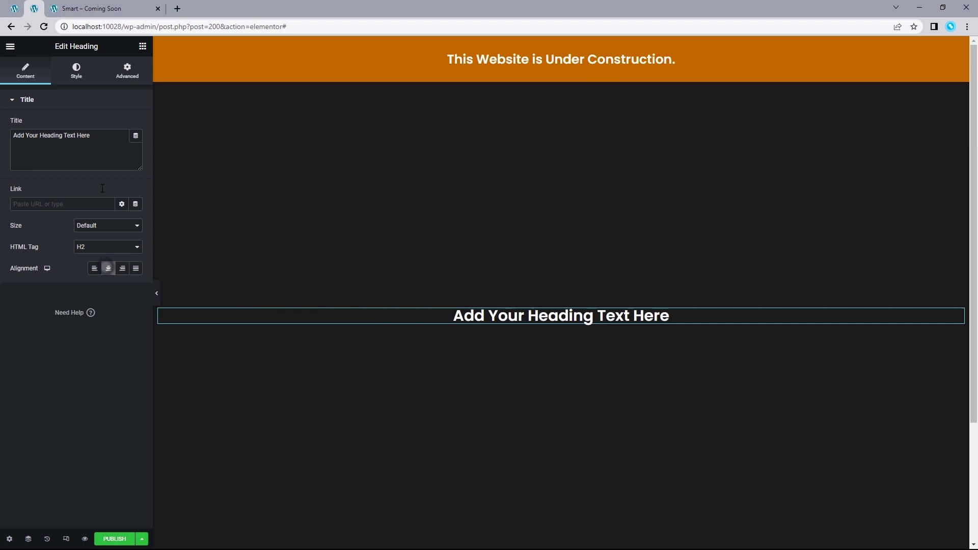
{"action": "triple_click", "coordinate": [100, 141]}
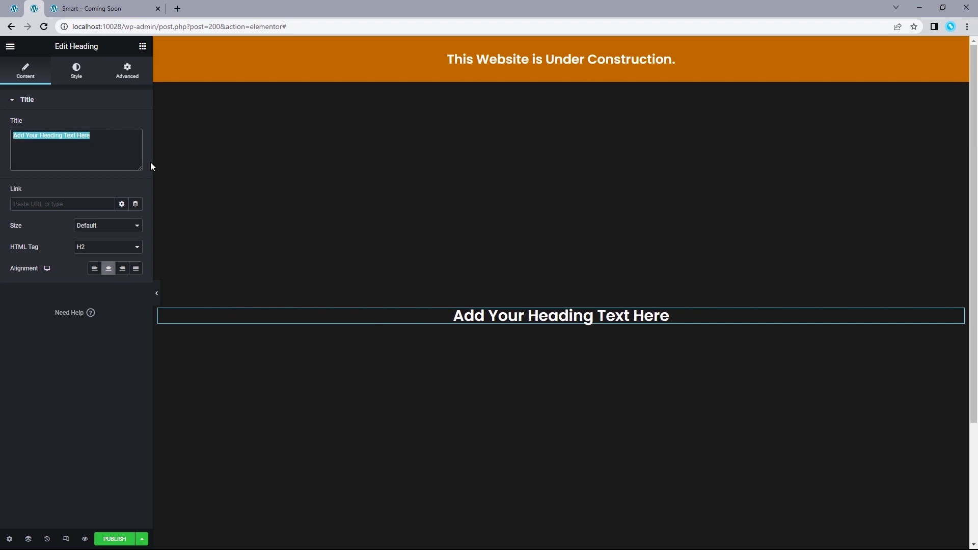
{"action": "type", "text": "Coming Soon!"}
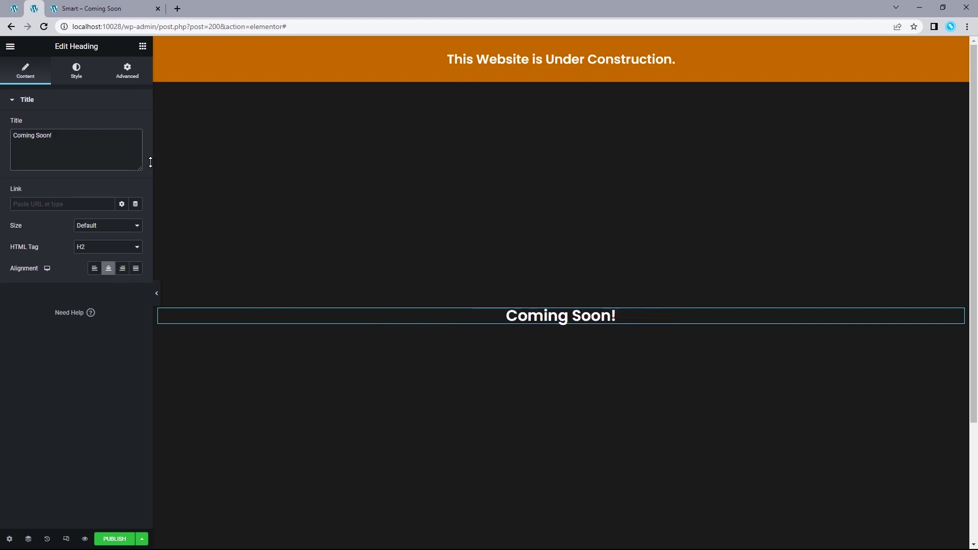
- Style the "Coming Soon!" heading with the Primary global font, a size of 120 px and weight 700
{"action": "left_click", "coordinate": [71, 75]}
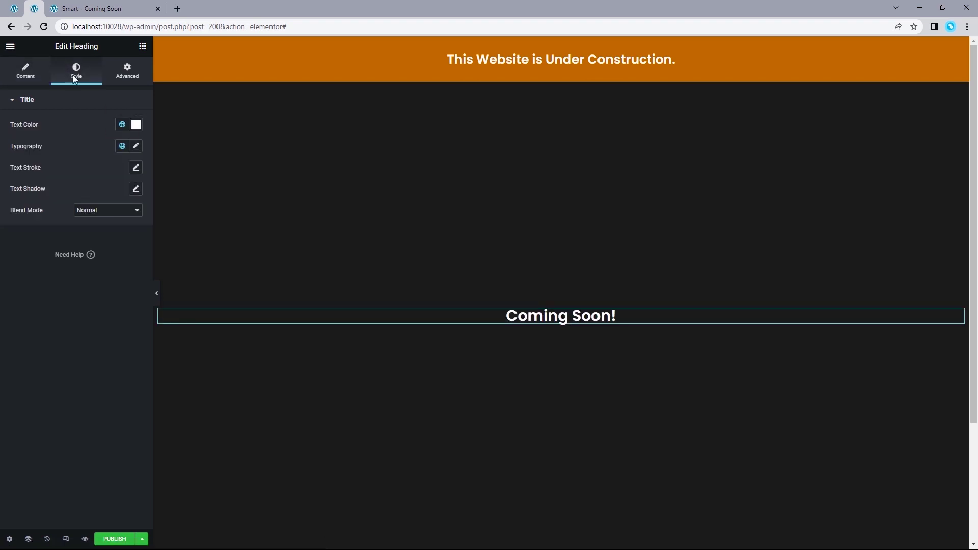
{"action": "left_click", "coordinate": [122, 146]}
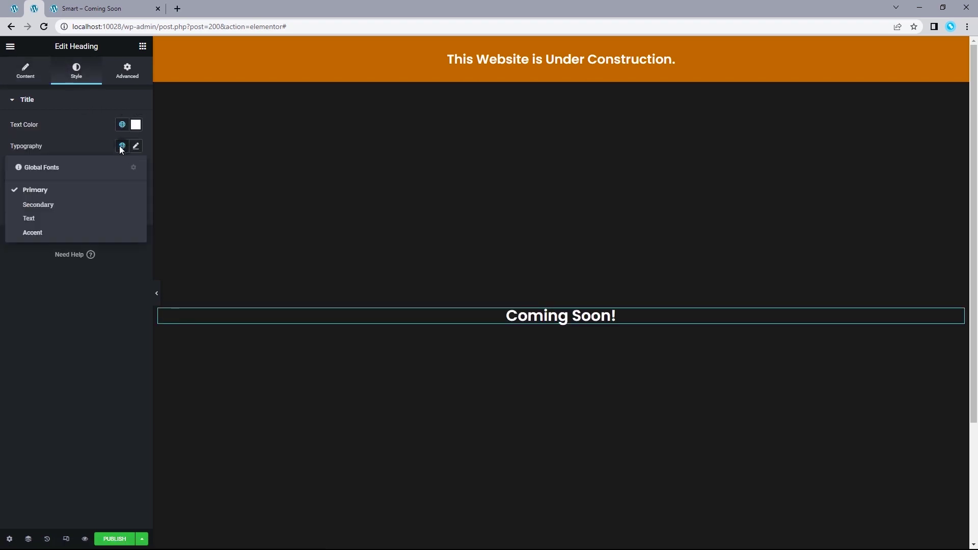
{"action": "left_click", "coordinate": [40, 191]}
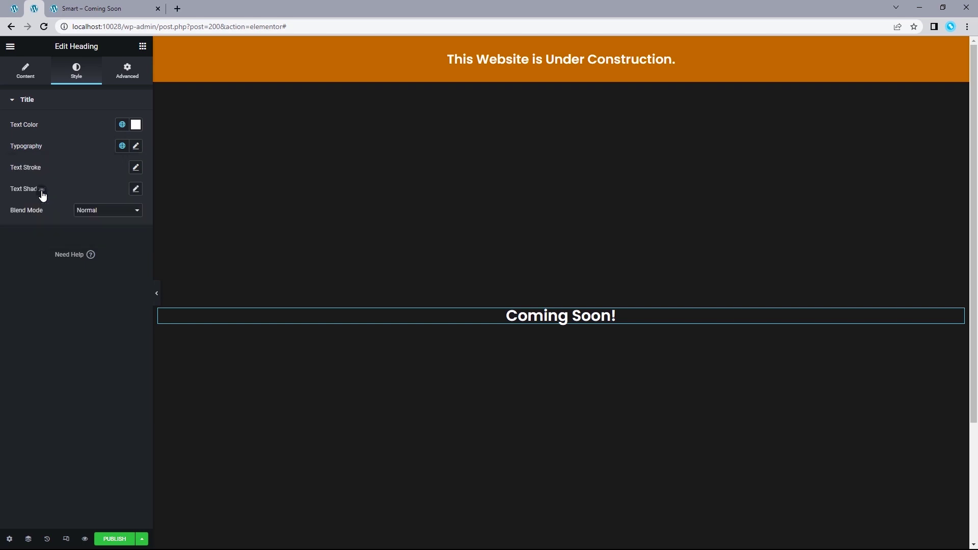
{"action": "left_click", "coordinate": [136, 147]}
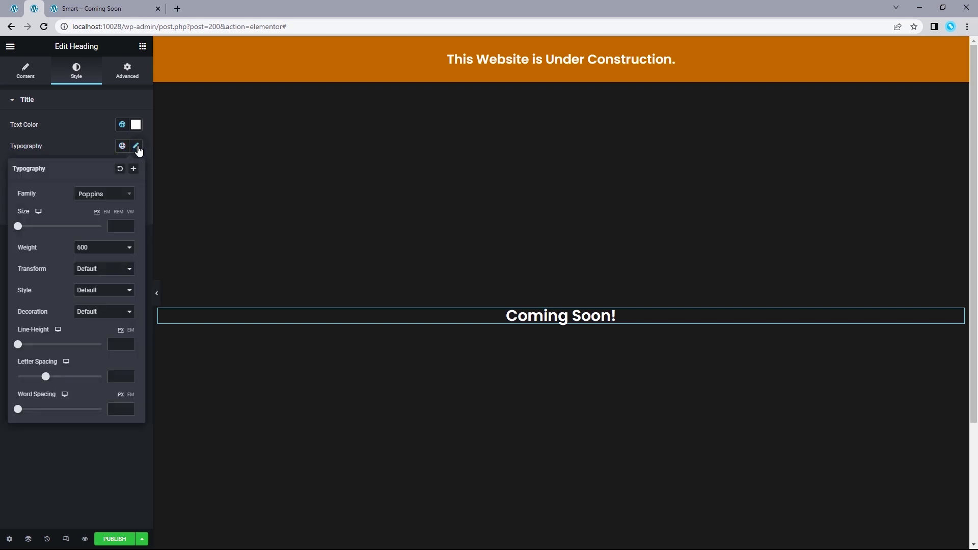
{"action": "left_click", "coordinate": [112, 225]}
{"action": "type", "text": "120"}
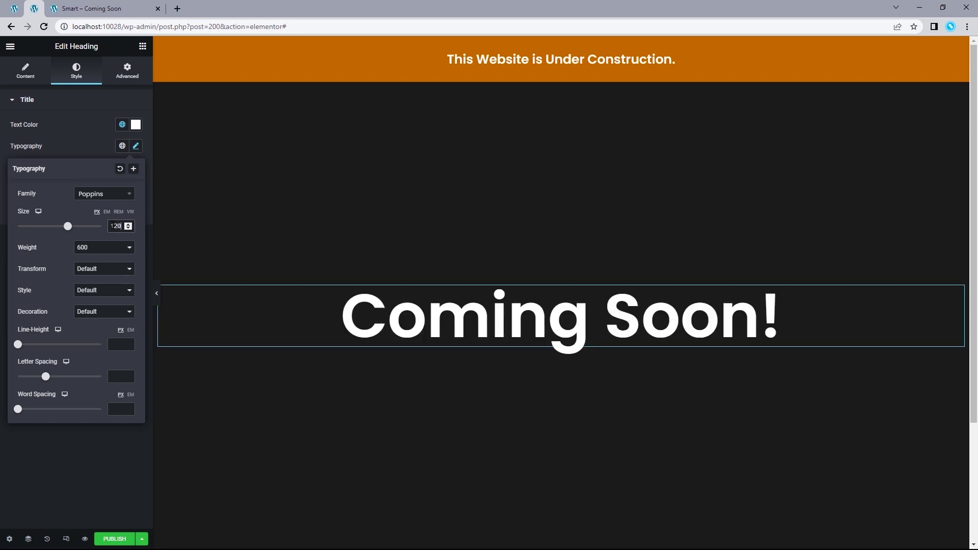
{"action": "left_click", "coordinate": [105, 248]}
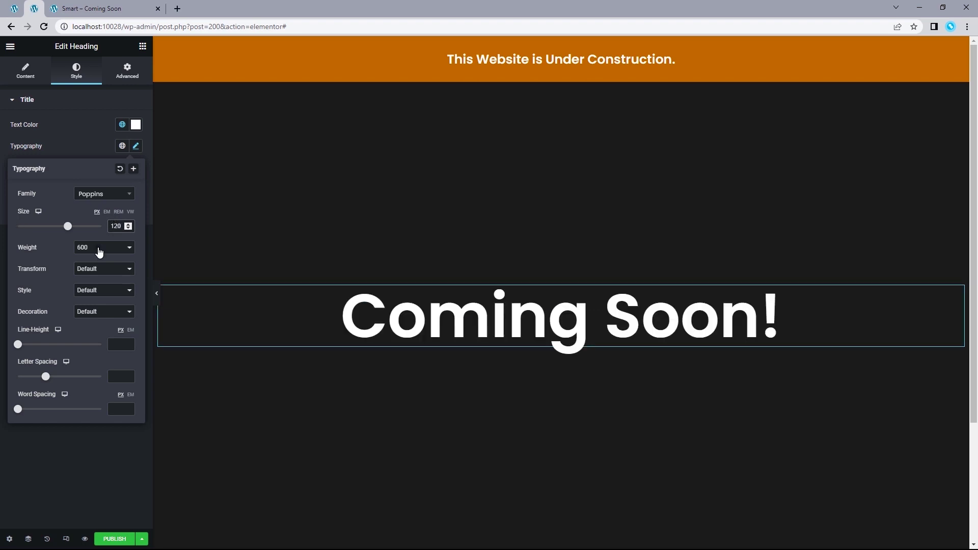
{"action": "left_click", "coordinate": [91, 304]}
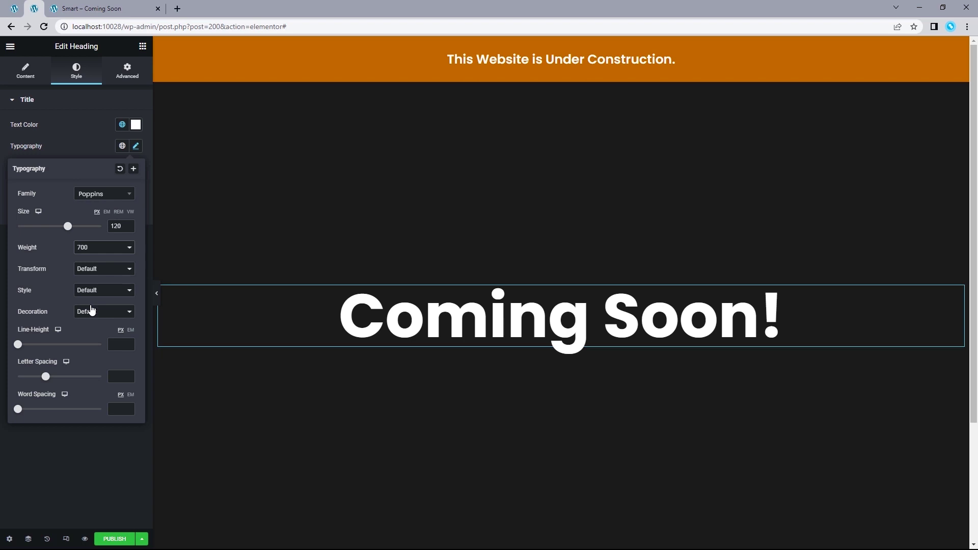
- Unlink the "Coming Soon!" heading's margin values and set its top margin to 50 px
{"action": "left_click", "coordinate": [134, 79]}
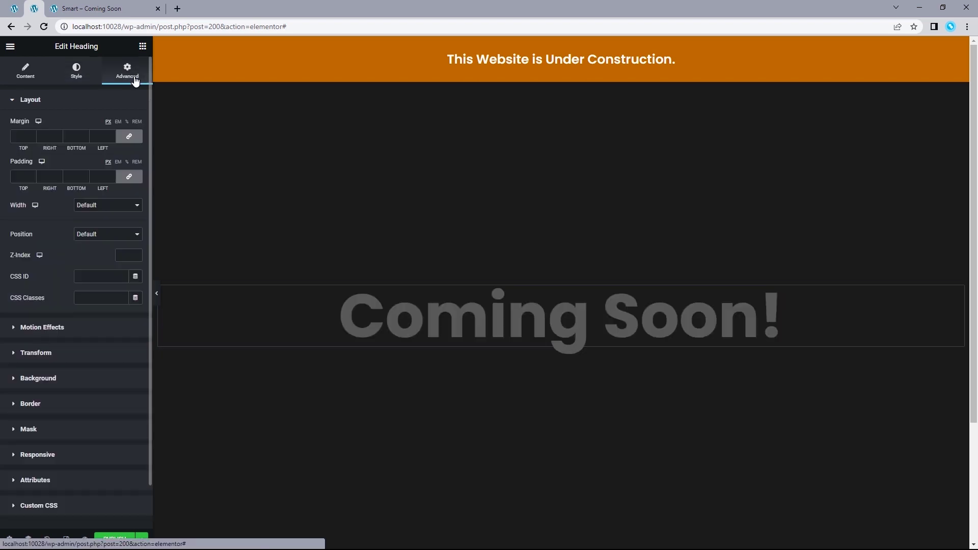
{"action": "left_click", "coordinate": [129, 136]}
{"action": "left_click", "coordinate": [16, 134]}
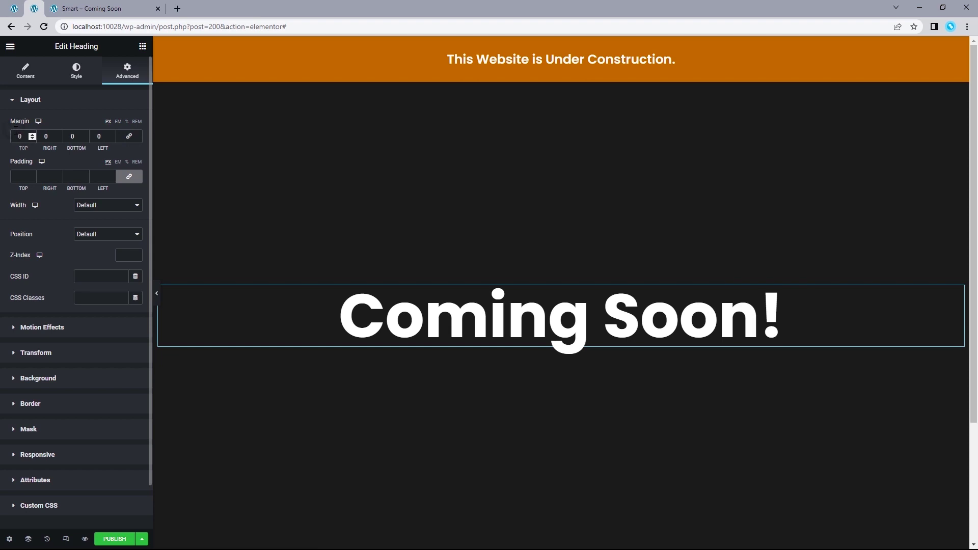
{"action": "type", "text": "5"}
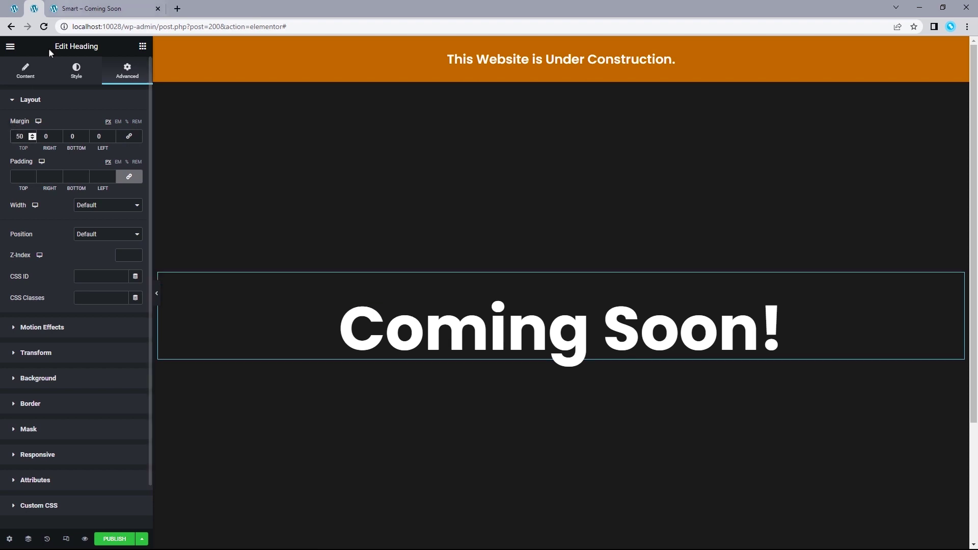
- Check the example page, then add a center-aligned Heading widget below "Coming Soon!" with the title "We are going live in"
{"action": "left_click", "coordinate": [70, 7]}
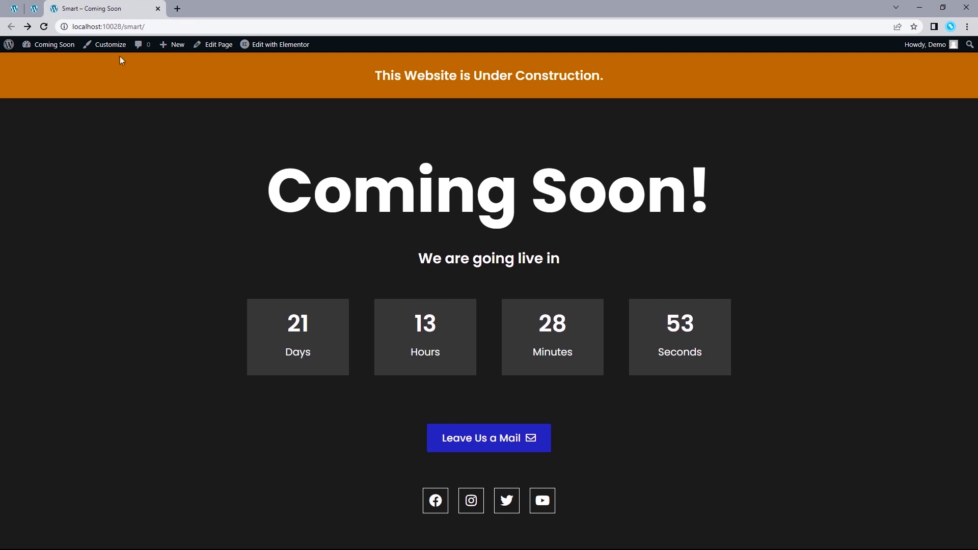
{"action": "left_click", "coordinate": [38, 5]}
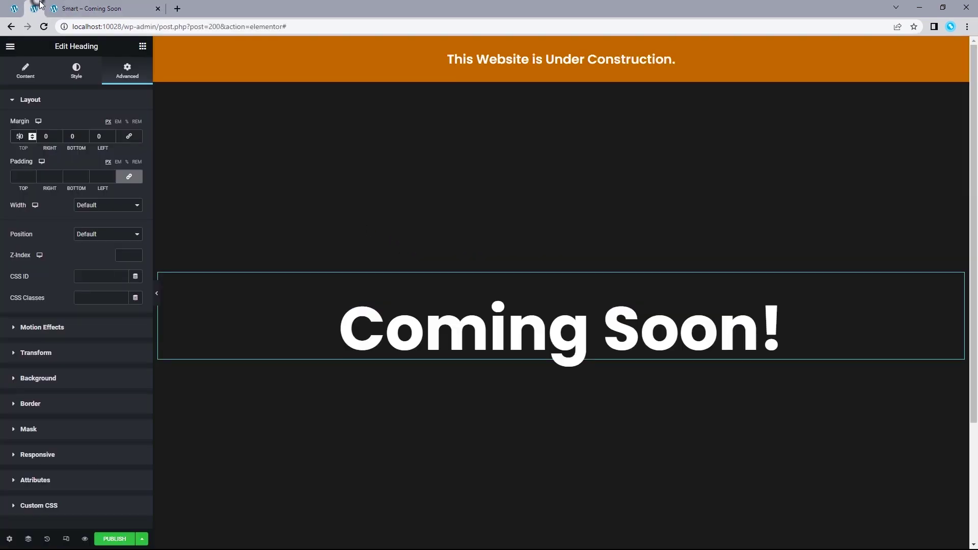
{"action": "left_click", "coordinate": [142, 47]}
{"action": "left_click_drag", "start_coordinate": [113, 166], "coordinate": [559, 327]}
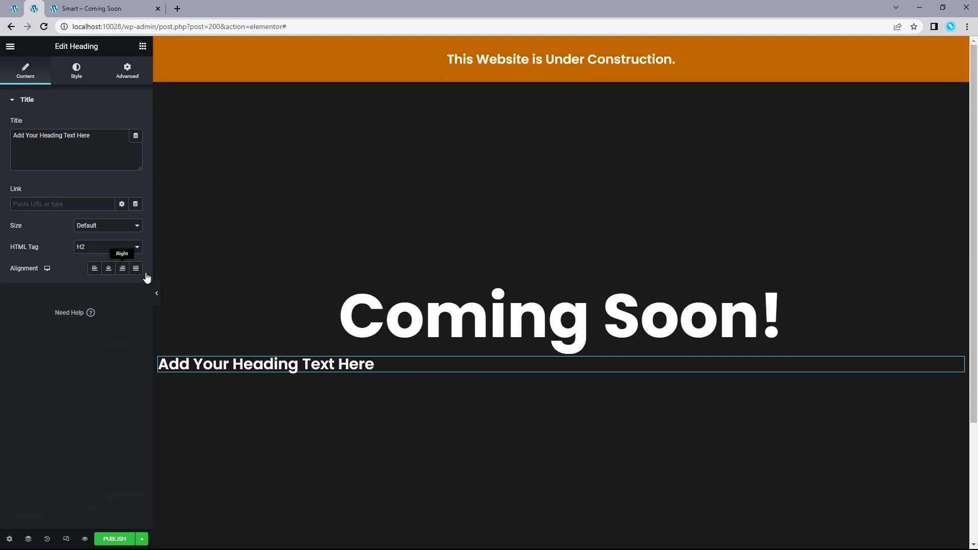
{"action": "left_click", "coordinate": [109, 270]}
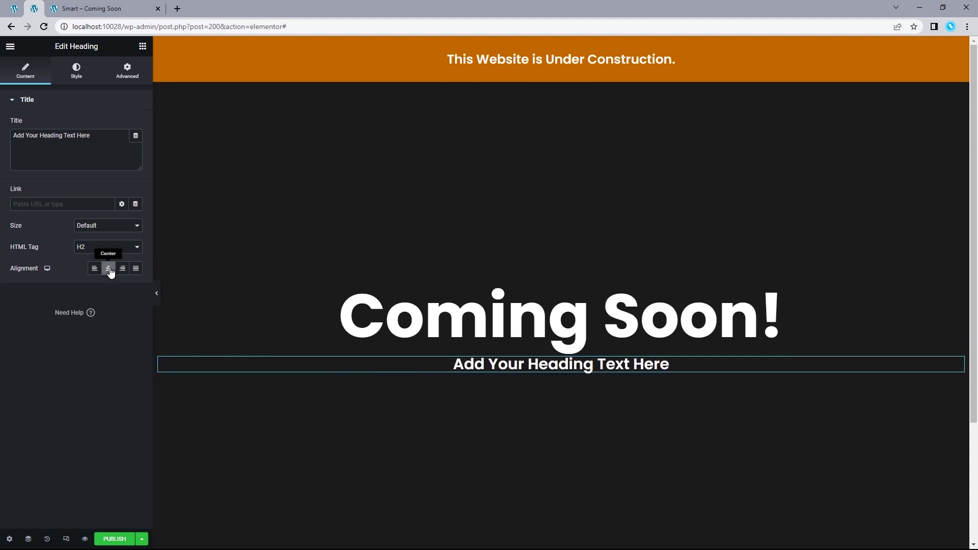
{"action": "triple_click", "coordinate": [96, 148]}
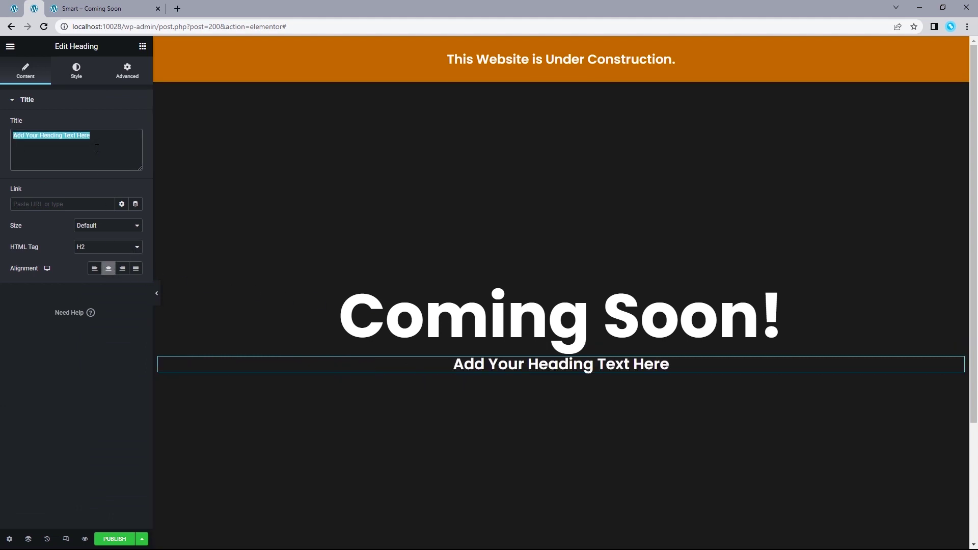
{"action": "type", "text": "We are going live in"}
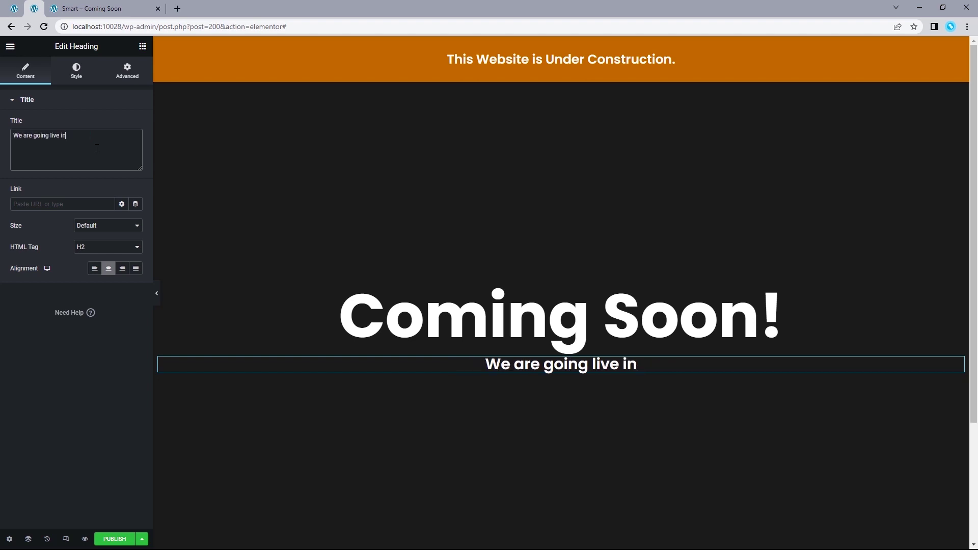
- Set the typography size of the "We are going live in" heading to 28 px
{"action": "left_click", "coordinate": [77, 83]}
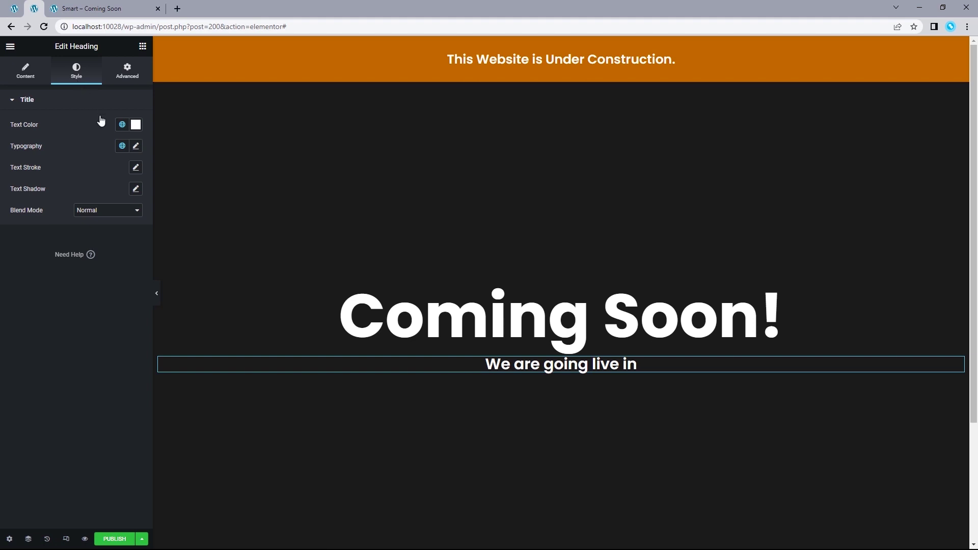
{"action": "left_click", "coordinate": [122, 146]}
{"action": "left_click", "coordinate": [122, 146]}
{"action": "left_click", "coordinate": [135, 146]}
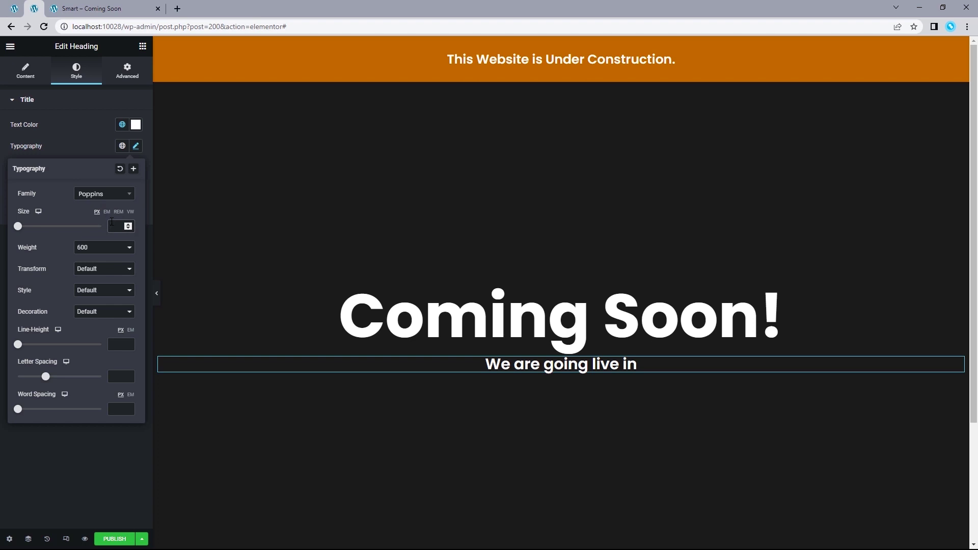
{"action": "left_click", "coordinate": [111, 222]}
{"action": "type", "text": "28"}
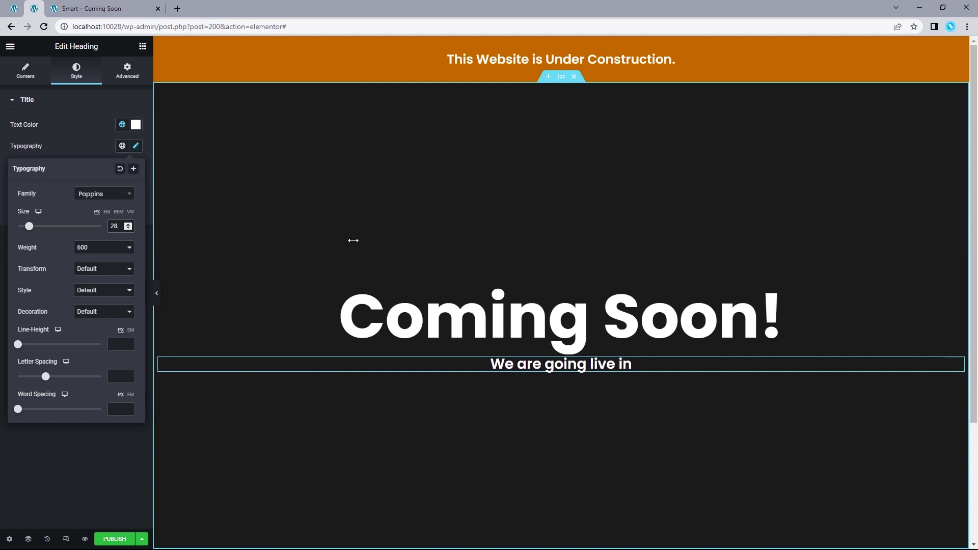
- Unlink the "We are going live in" heading's margin values and set its top margin to 40 px and bottom margin to 20 px
{"action": "left_click", "coordinate": [123, 74]}
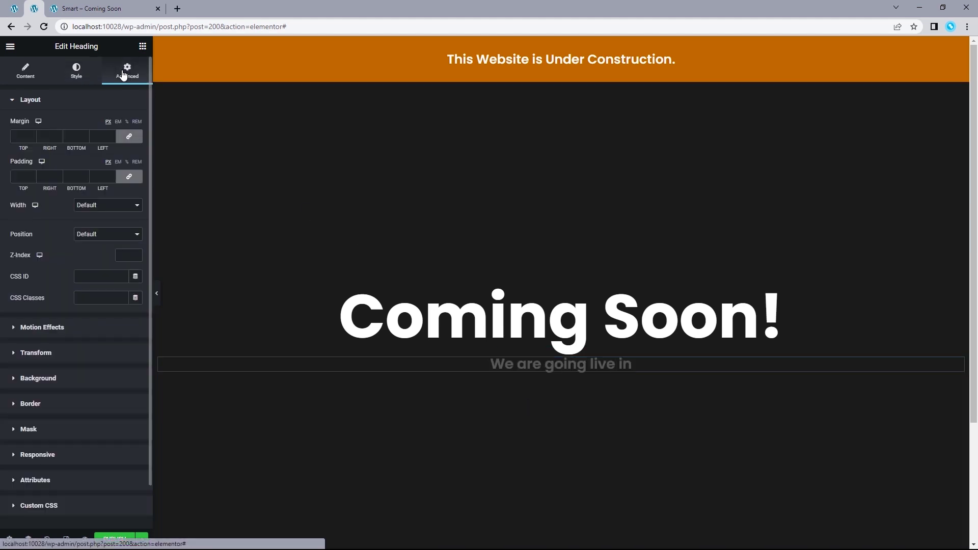
{"action": "left_click", "coordinate": [129, 136]}
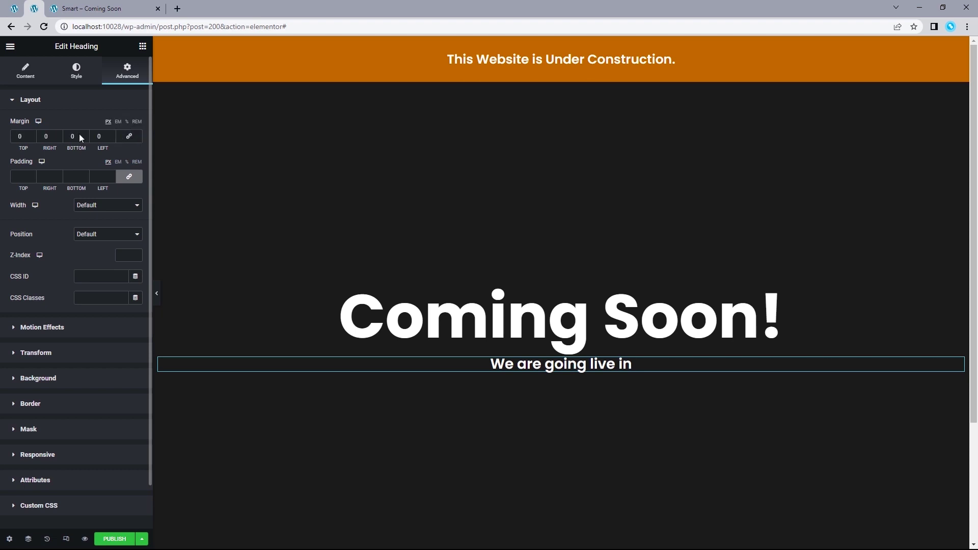
{"action": "double_click", "coordinate": [16, 137]}
{"action": "type", "text": "40"}
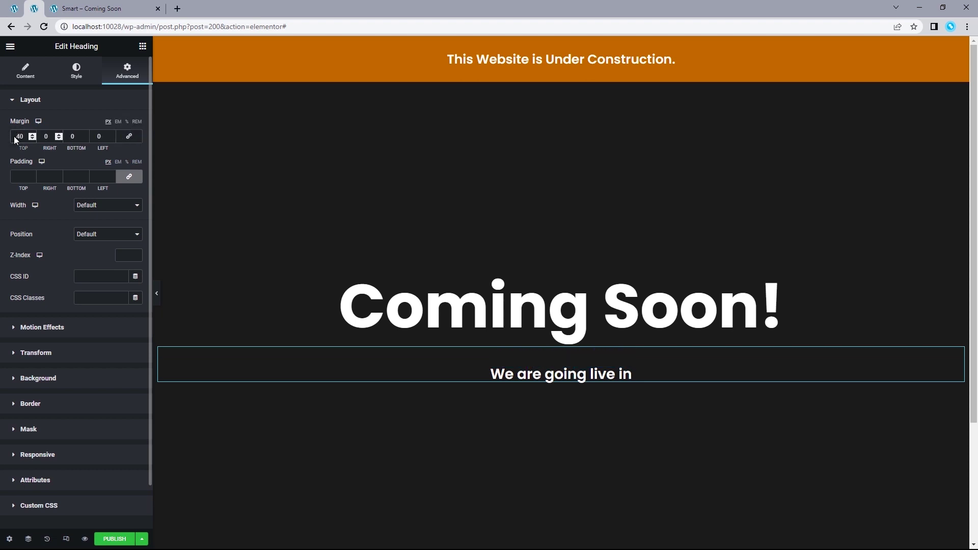
{"action": "double_click", "coordinate": [72, 137]}
{"action": "type", "text": "20"}
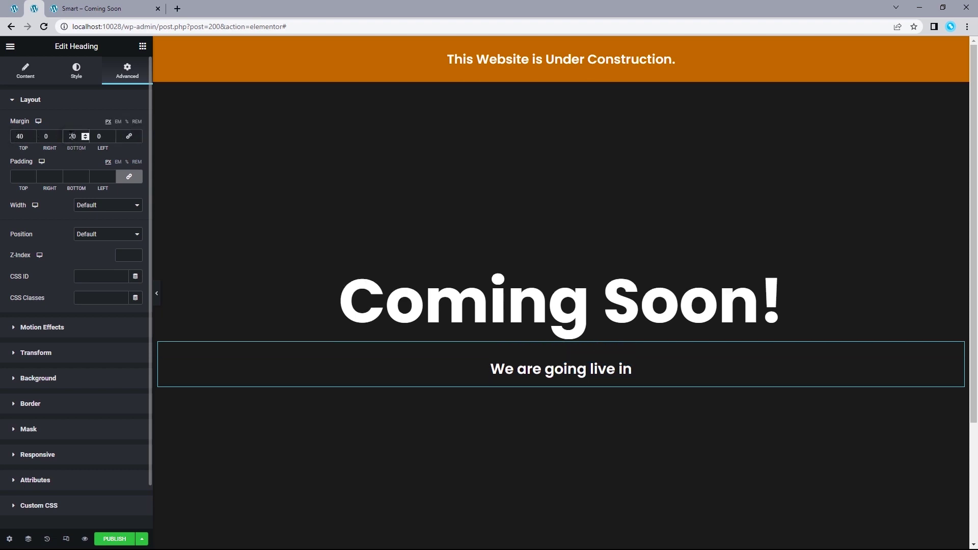
{"action": "left_click", "coordinate": [96, 10]}
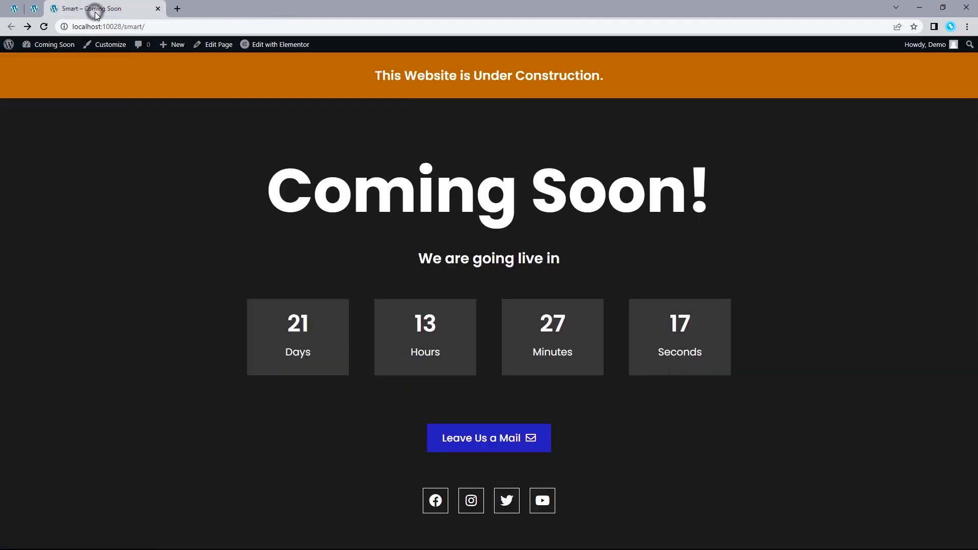
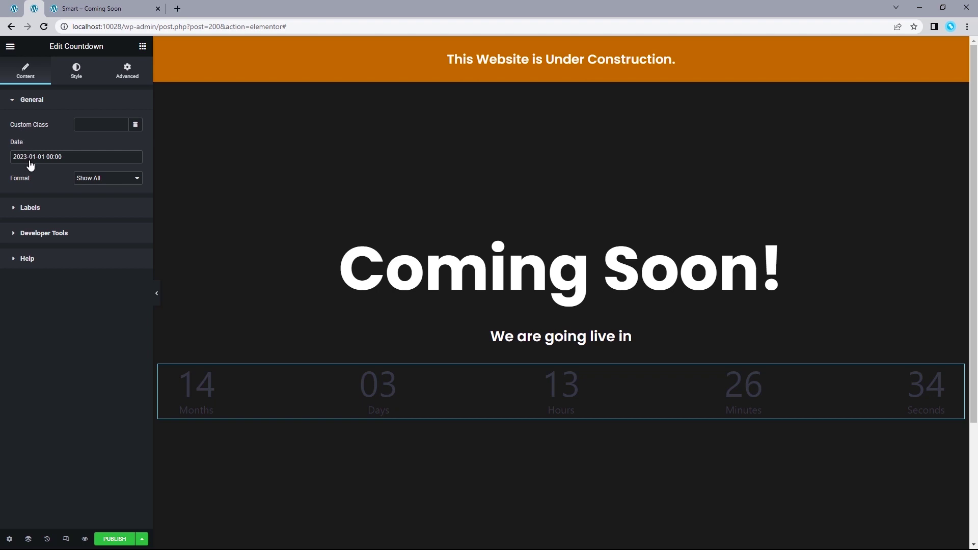
{"action": "left_click", "coordinate": [29, 160]}
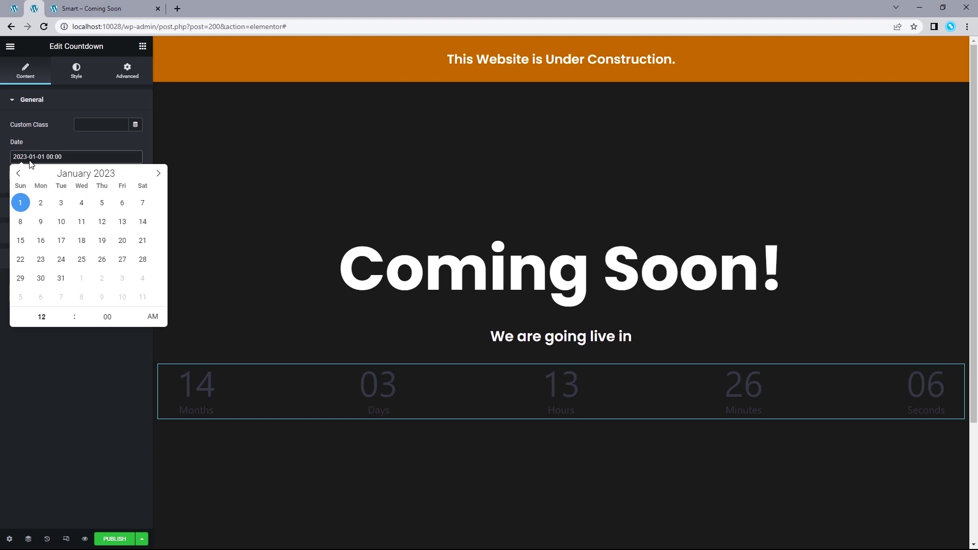
{"action": "left_click", "coordinate": [119, 176]}
{"action": "left_click", "coordinate": [159, 173]}
{"action": "left_click", "coordinate": [159, 173]}
{"action": "left_click", "coordinate": [158, 173]}
{"action": "left_click", "coordinate": [142, 278]}
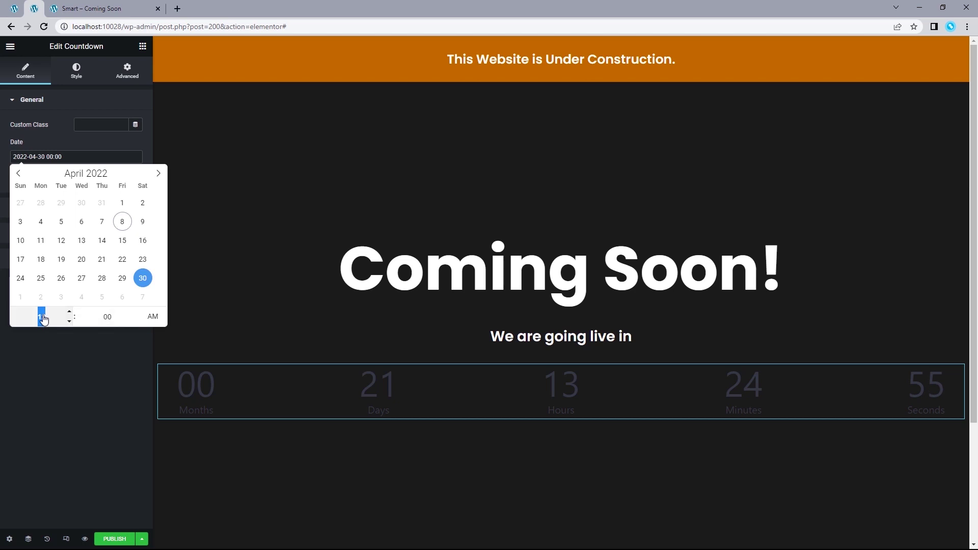
{"action": "left_click", "coordinate": [7, 182]}
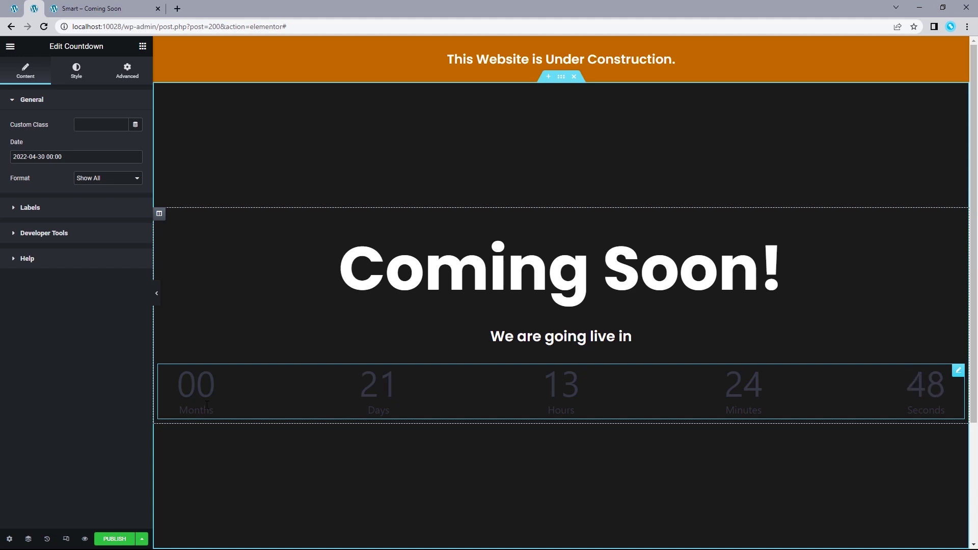
- Change the countdown format to one without months, showing only days, hours, minutes and seconds
{"action": "left_click", "coordinate": [103, 179]}
{"action": "left_click", "coordinate": [97, 213]}
{"action": "left_click", "coordinate": [91, 233]}
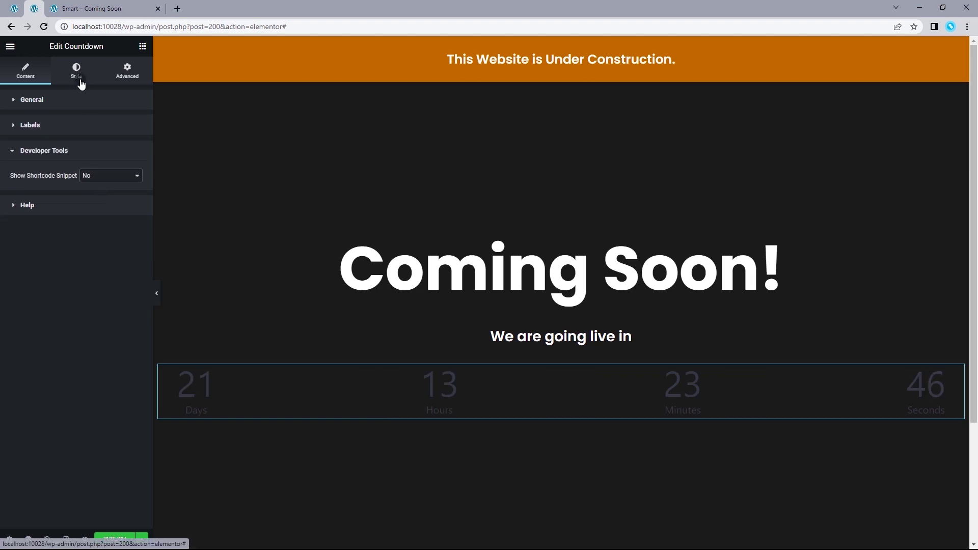
- Set the countdown's Justify Content style to Center
{"action": "left_click", "coordinate": [80, 84]}
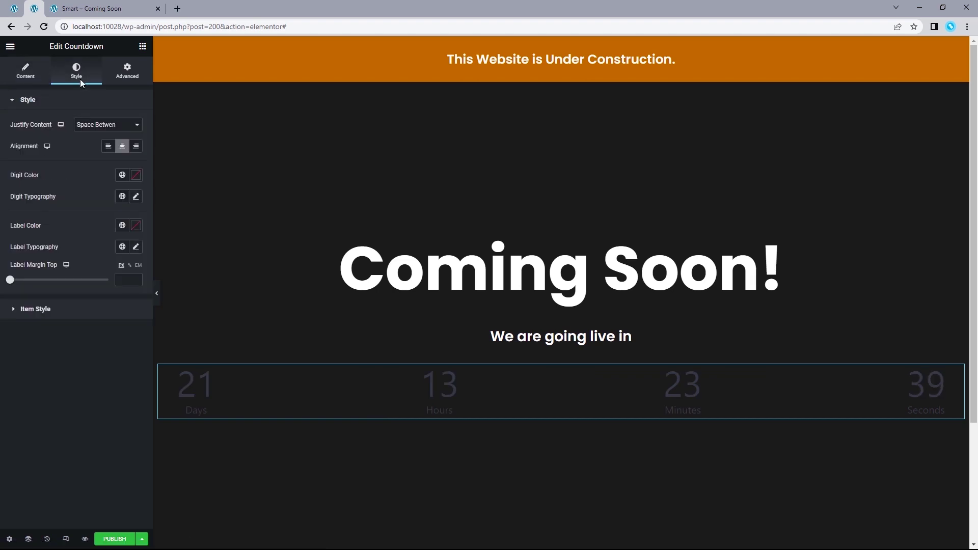
{"action": "left_click", "coordinate": [92, 127]}
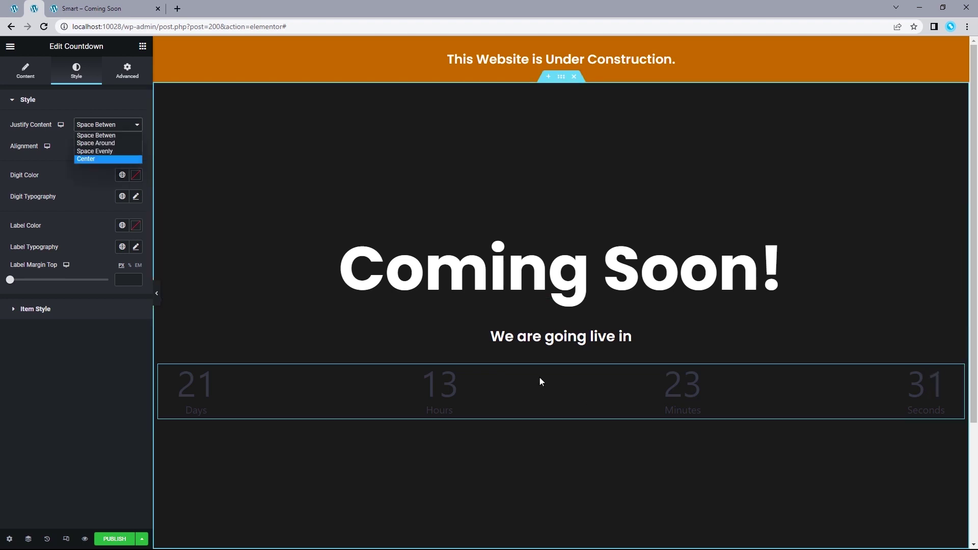
{"action": "left_click", "coordinate": [109, 161]}
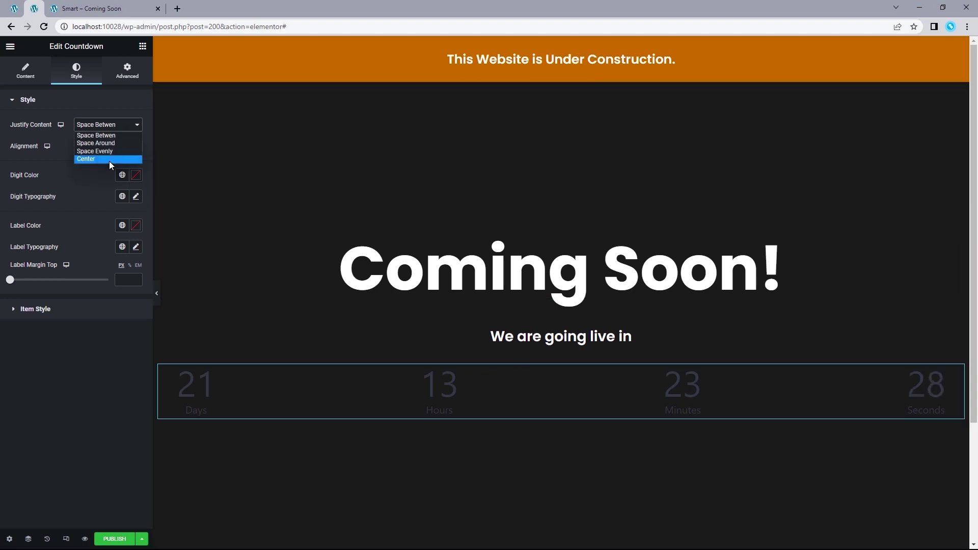
{"action": "left_click", "coordinate": [109, 161]}
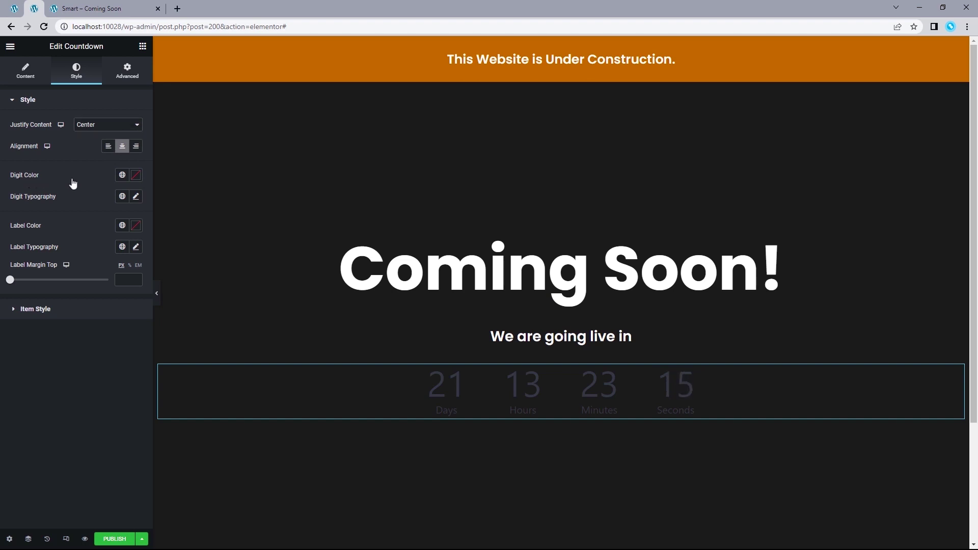
- Give the countdown digits the Primary global color and set their Poppins typography size to 45 px
{"action": "left_click", "coordinate": [122, 175]}
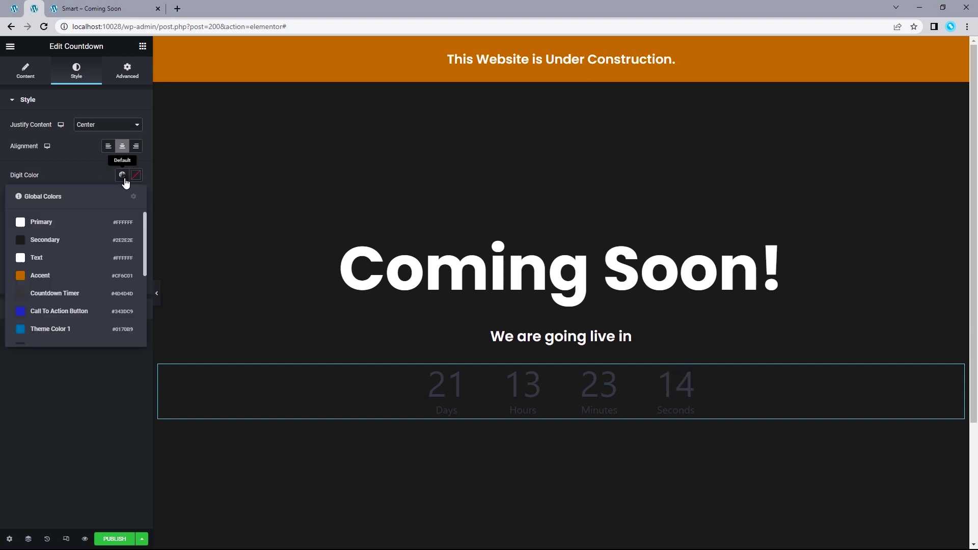
{"action": "left_click", "coordinate": [51, 222]}
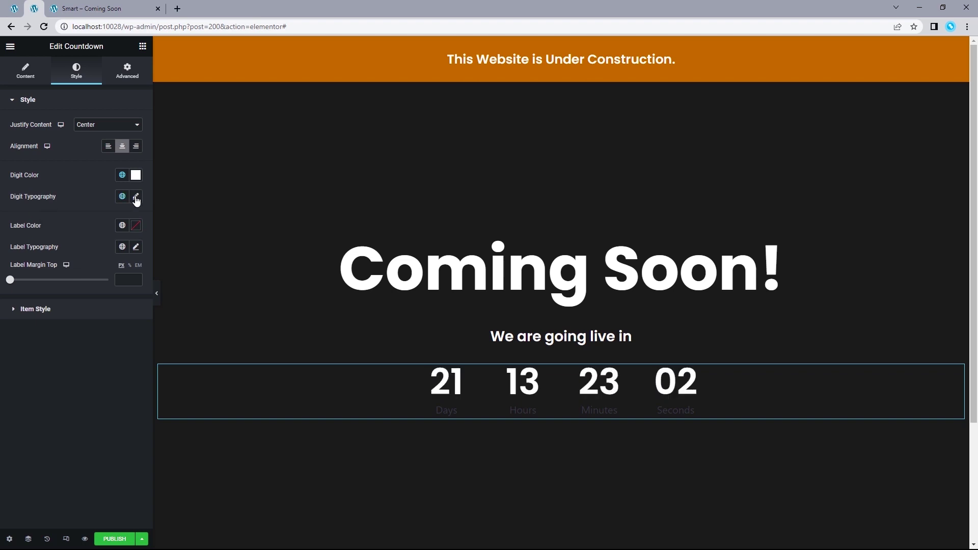
{"action": "left_click", "coordinate": [136, 198]}
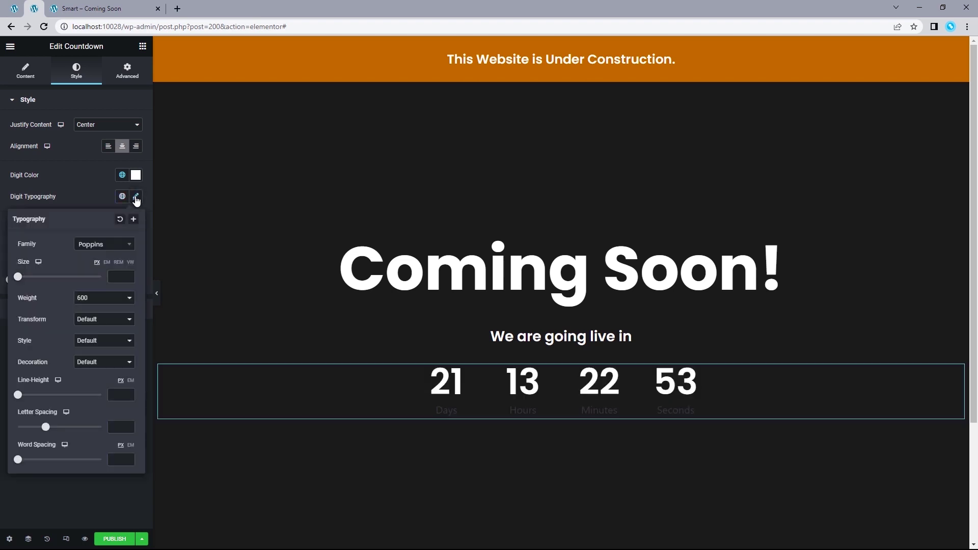
{"action": "left_click", "coordinate": [121, 277]}
{"action": "type", "text": "45"}
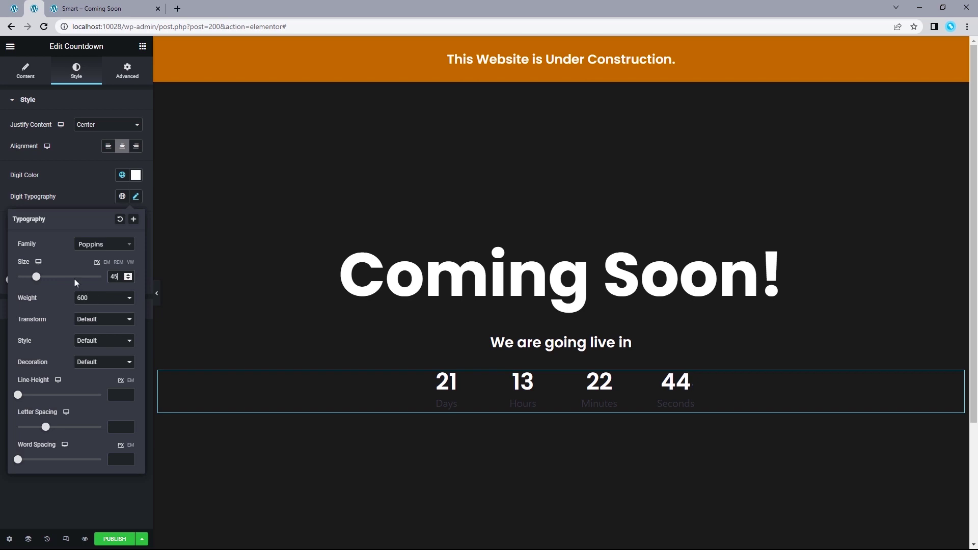
{"action": "left_click", "coordinate": [23, 222]}
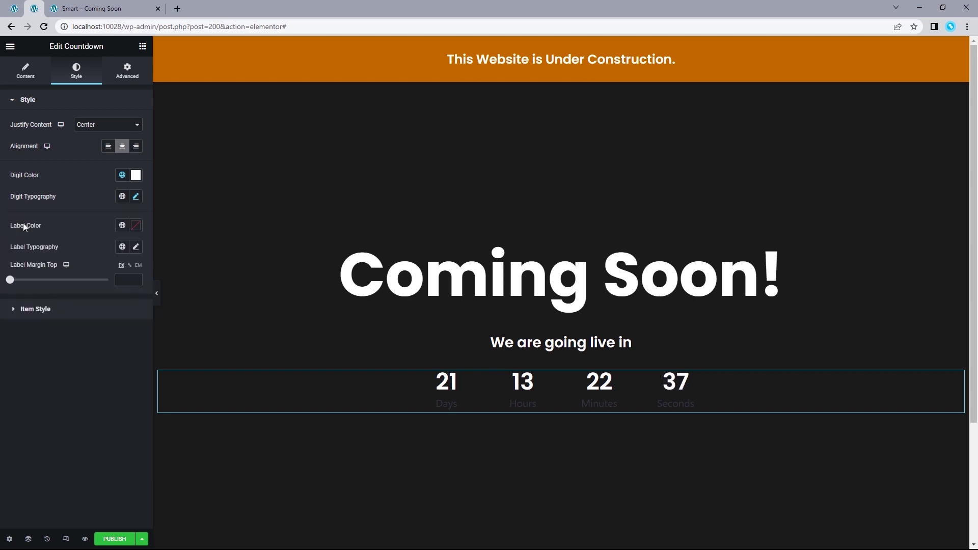
- Apply the Primary global color and the Primary global font to the countdown labels
{"action": "left_click", "coordinate": [123, 226]}
{"action": "left_click", "coordinate": [73, 271]}
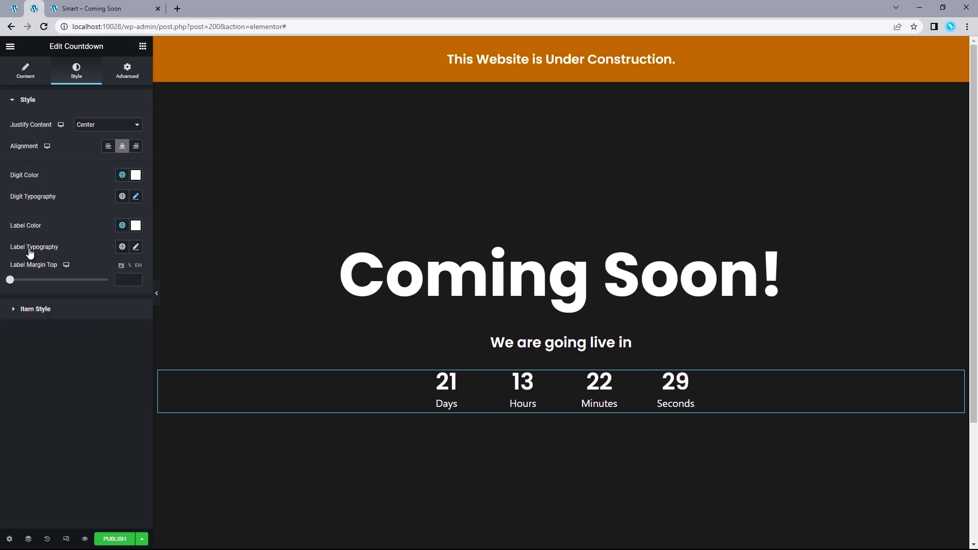
{"action": "left_click", "coordinate": [122, 247]}
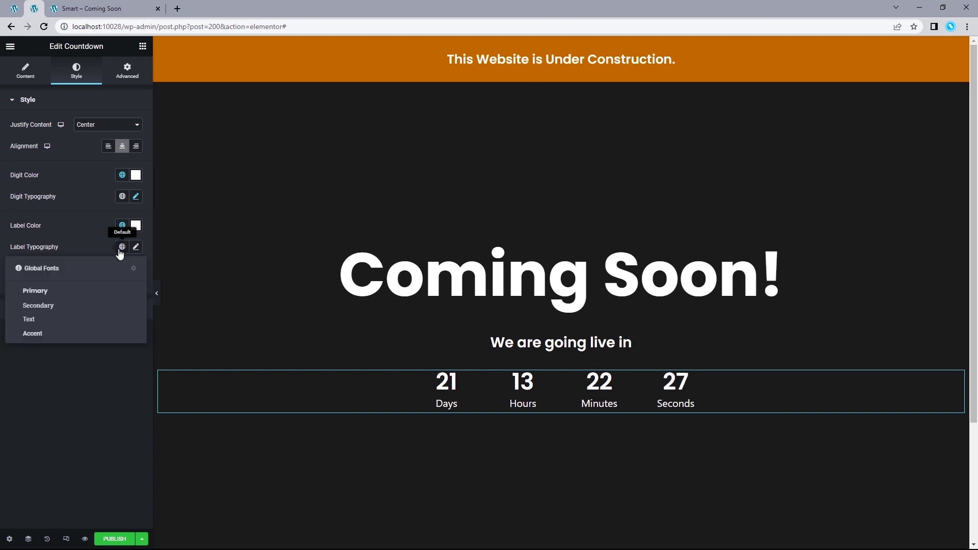
{"action": "left_click", "coordinate": [64, 291]}
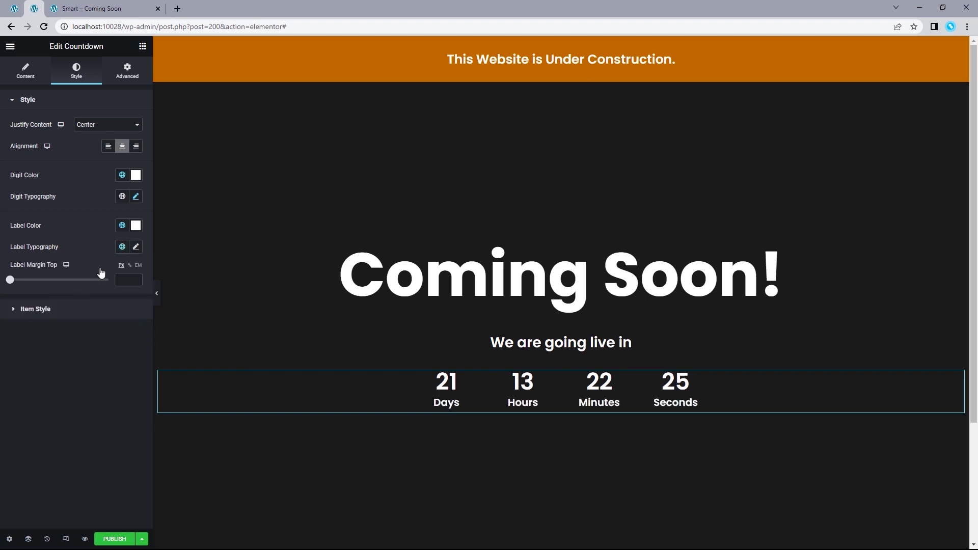
- Set the countdown label typography to a size of 20 px and a weight of 400
{"action": "left_click", "coordinate": [137, 249]}
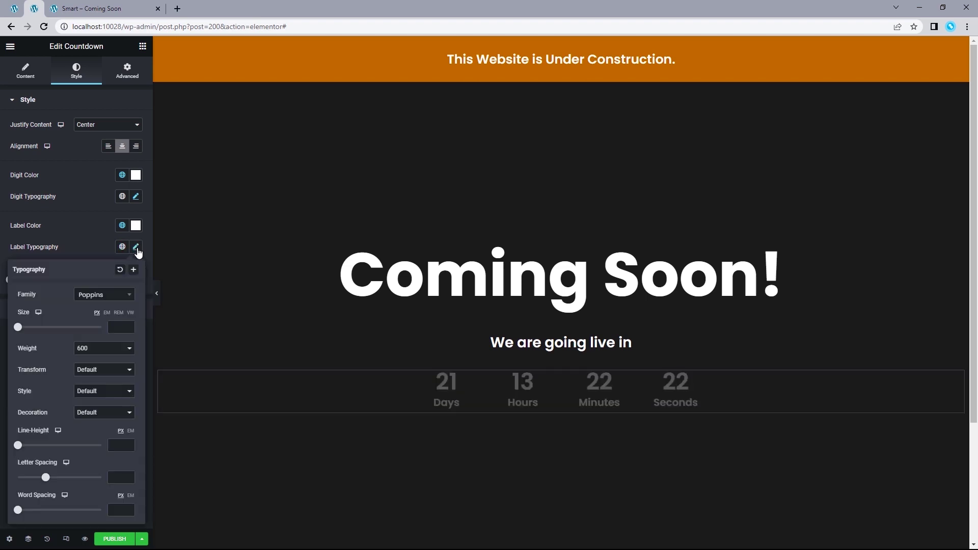
{"action": "left_click", "coordinate": [115, 328]}
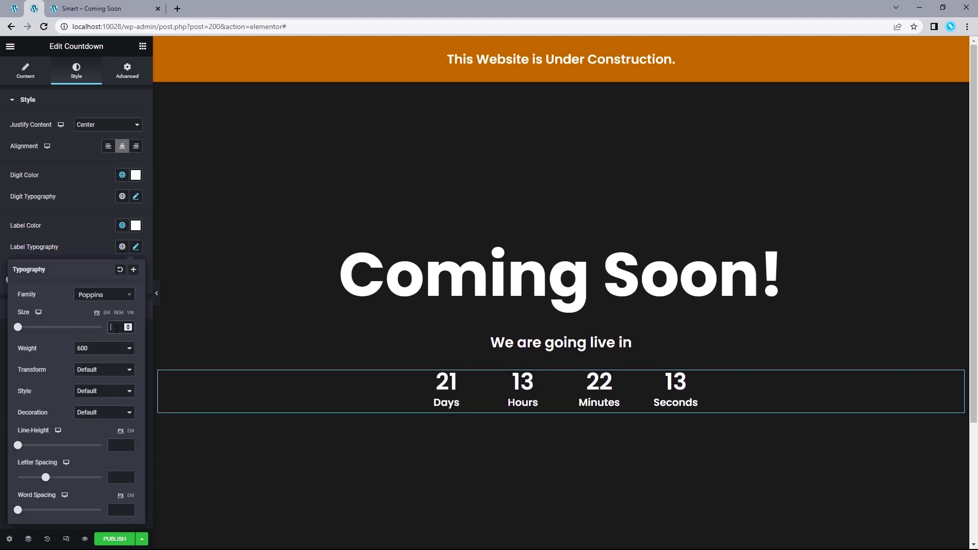
{"action": "type", "text": "20"}
{"action": "left_click", "coordinate": [91, 349]}
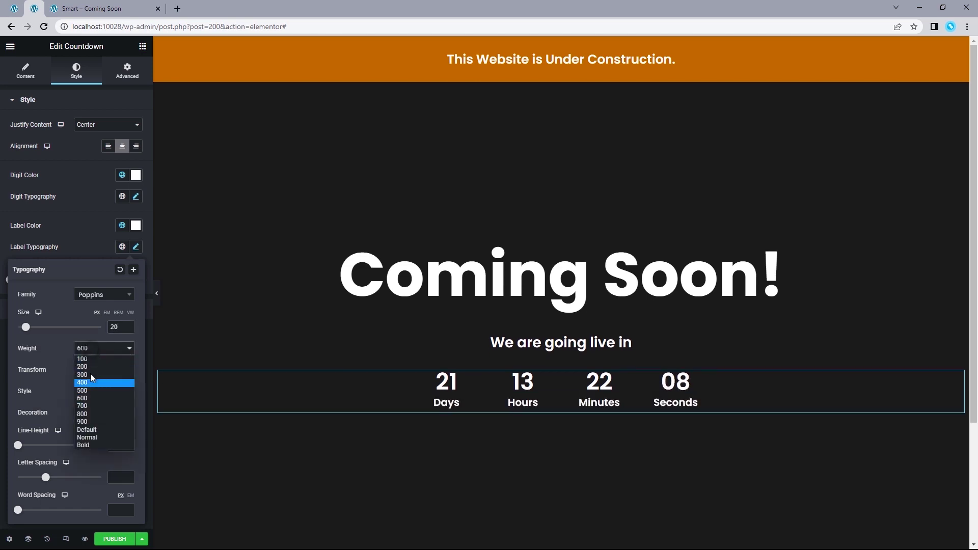
{"action": "left_click", "coordinate": [90, 383]}
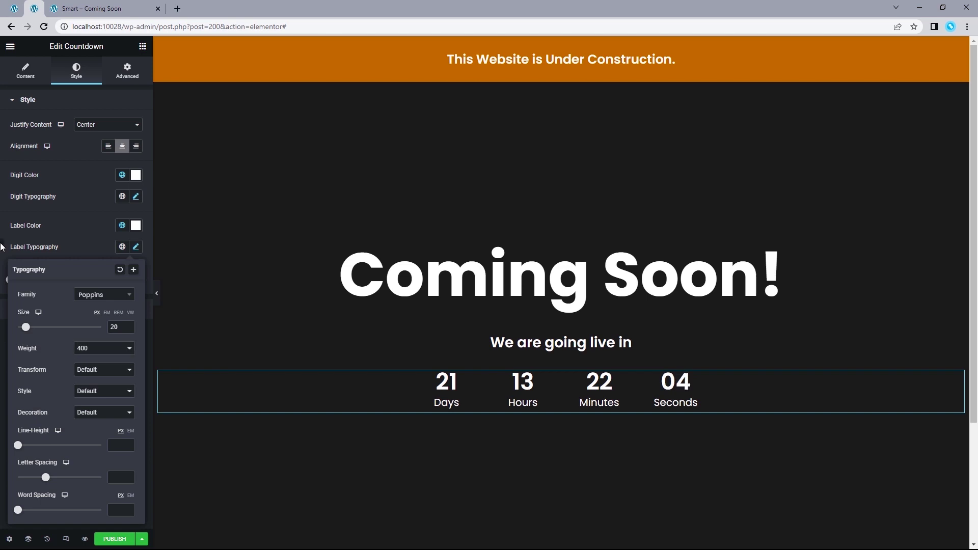
- Close the label typography settings and set the countdown's Label Margin Top to 15 px
{"action": "left_click", "coordinate": [23, 262]}
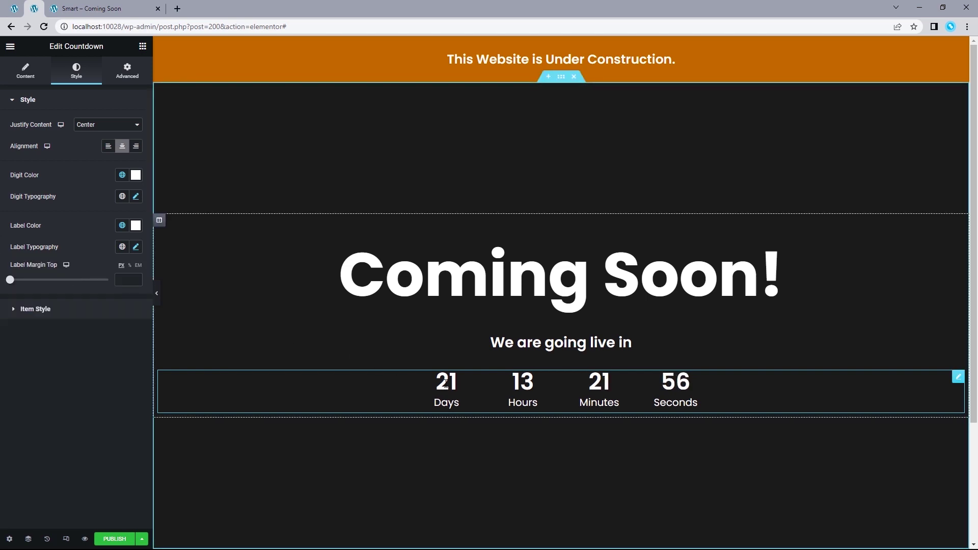
{"action": "left_click", "coordinate": [126, 279]}
{"action": "type", "text": "1"}
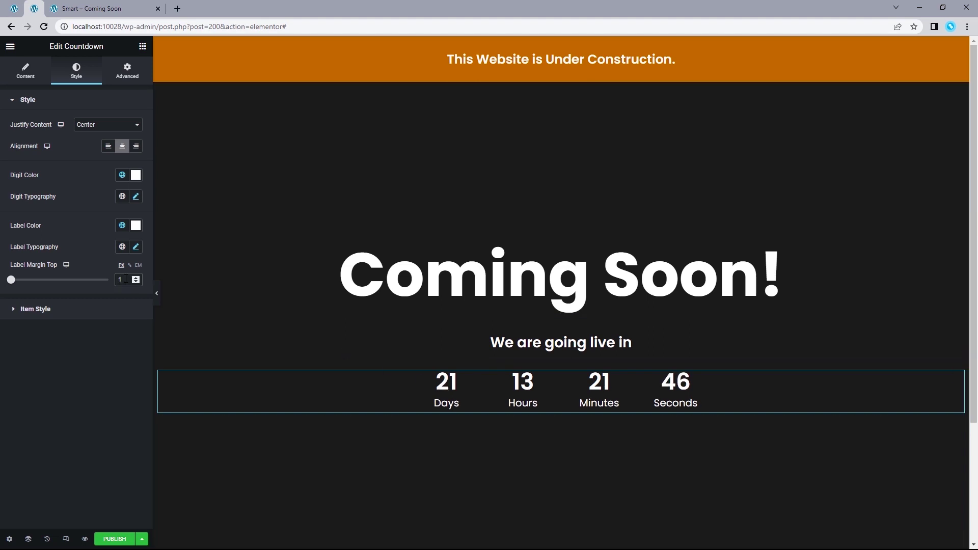
{"action": "type", "text": "5"}
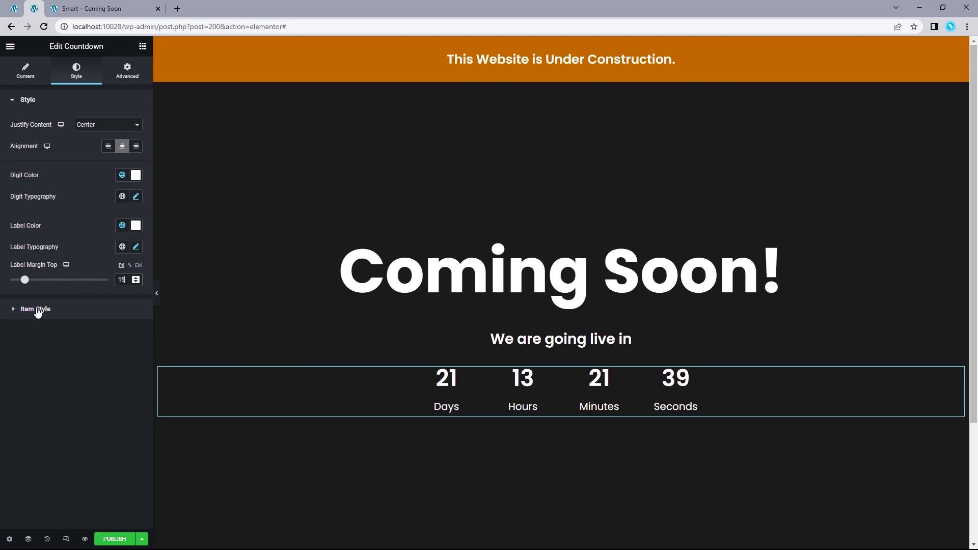
- Give the countdown items a classic background in the Countdown Timer global color
{"action": "left_click", "coordinate": [35, 309]}
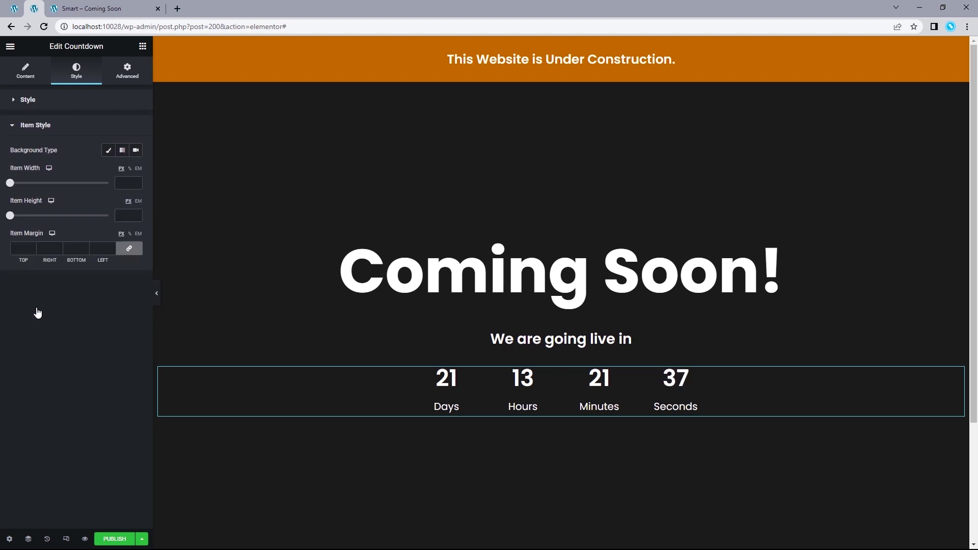
{"action": "left_click", "coordinate": [109, 151]}
{"action": "left_click", "coordinate": [122, 171]}
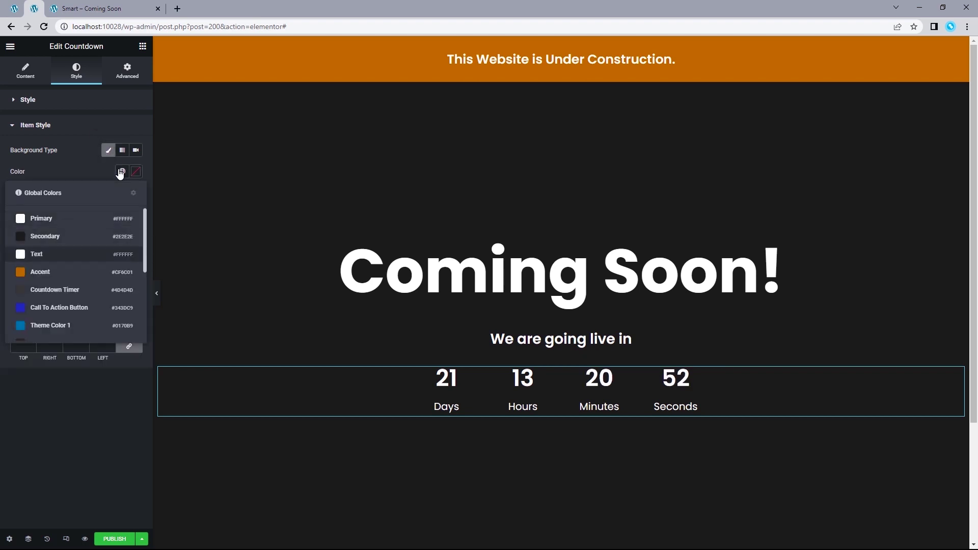
{"action": "left_click", "coordinate": [53, 290]}
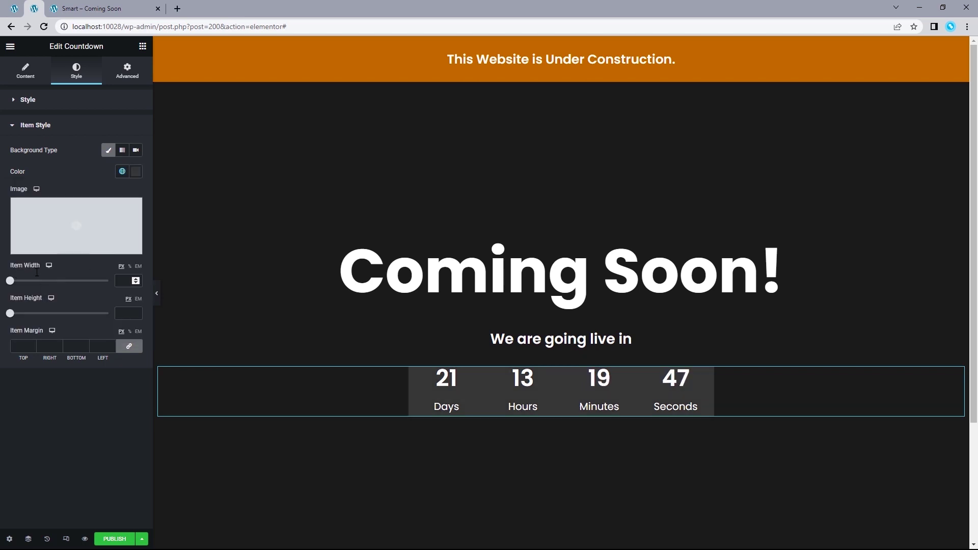
- Size the countdown items to 200 px wide and 150 px high, with a 25 px margin on all sides
{"action": "type", "text": "200"}
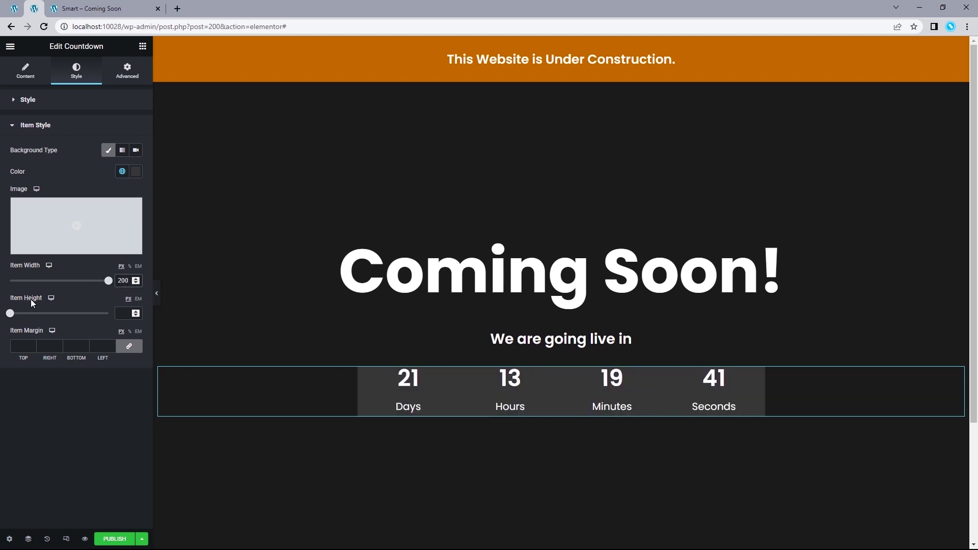
{"action": "left_click", "coordinate": [120, 314]}
{"action": "type", "text": "150"}
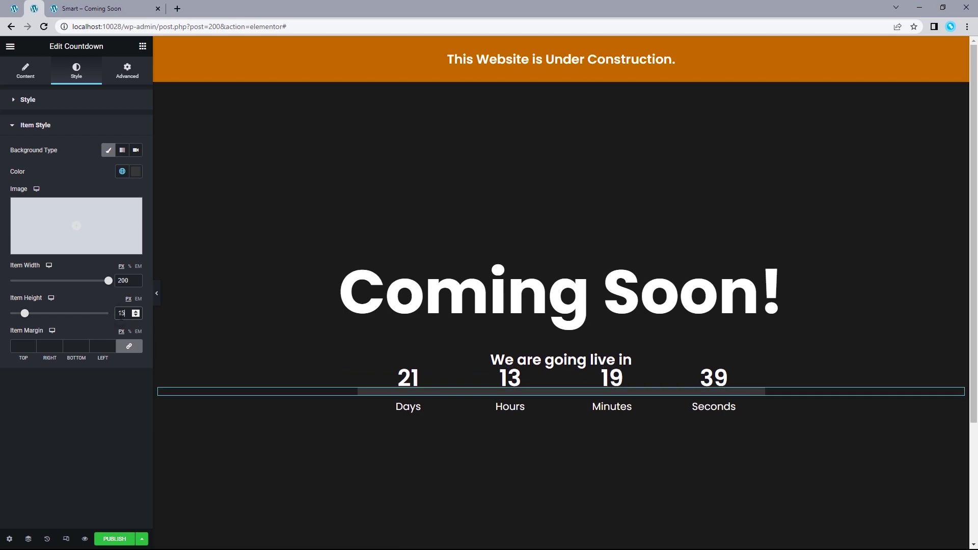
{"action": "left_click", "coordinate": [23, 347]}
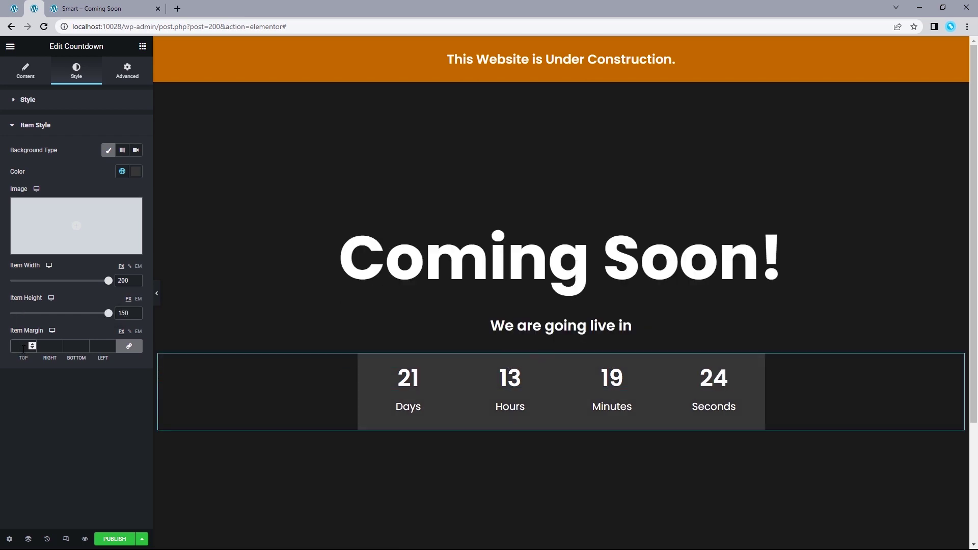
{"action": "type", "text": "25"}
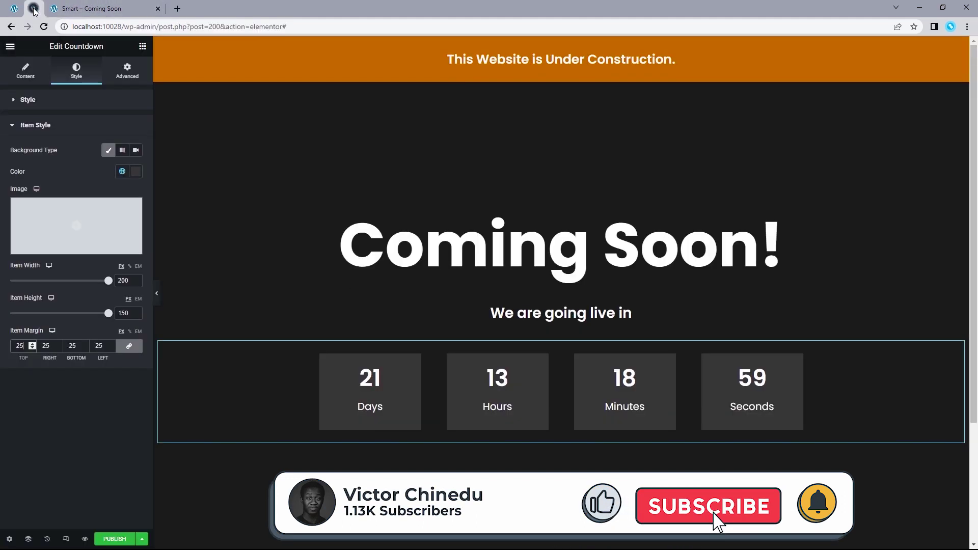
- Add a Button widget directly below the countdown and set its text to "Leave Us a Mail"
{"action": "left_click", "coordinate": [143, 47]}
{"action": "left_click_drag", "start_coordinate": [108, 256], "coordinate": [555, 433]}
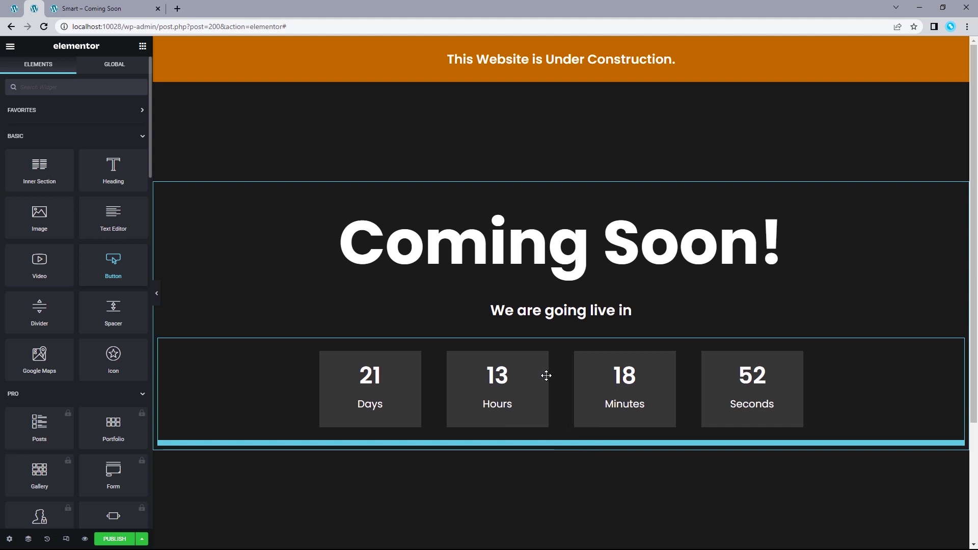
{"action": "left_click", "coordinate": [63, 145]}
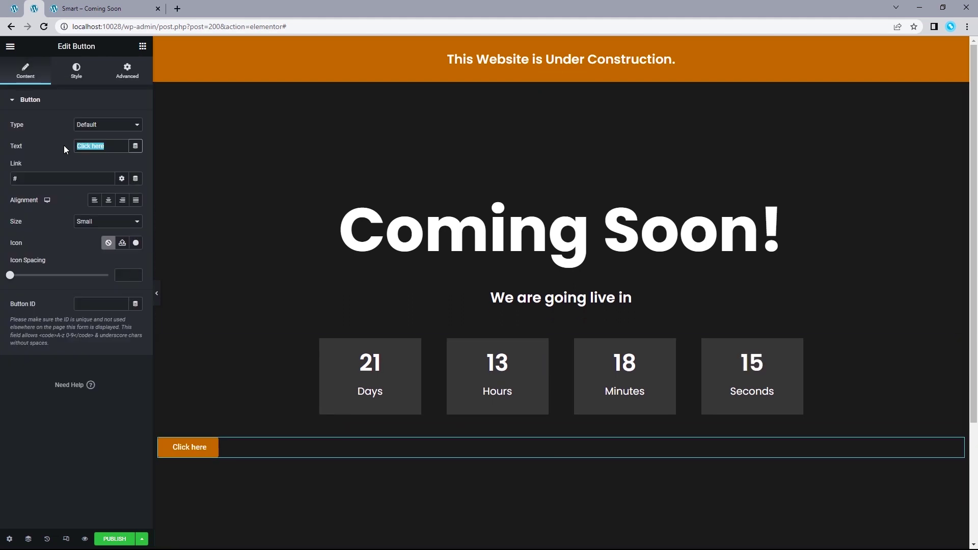
{"action": "type", "text": "Leave Us"}
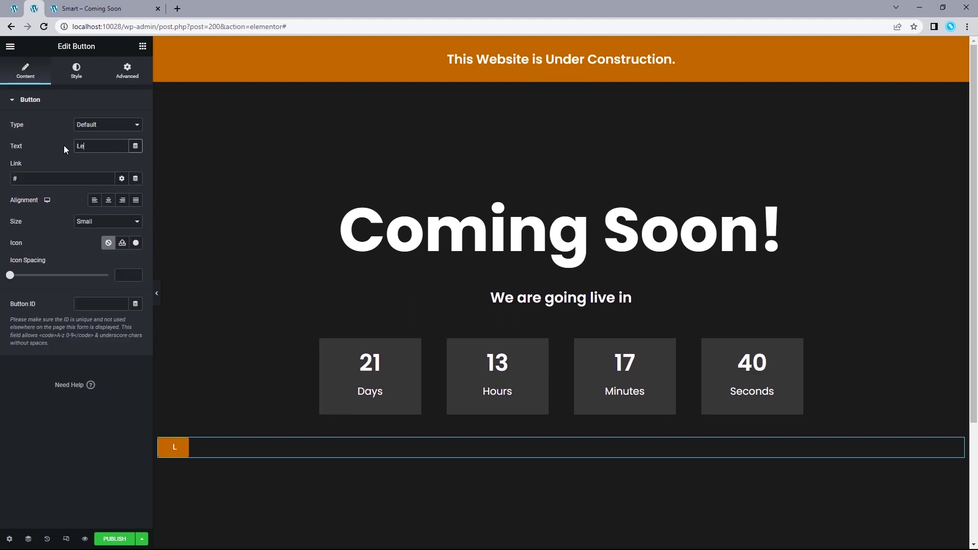
{"action": "type", "text": " a Mail"}
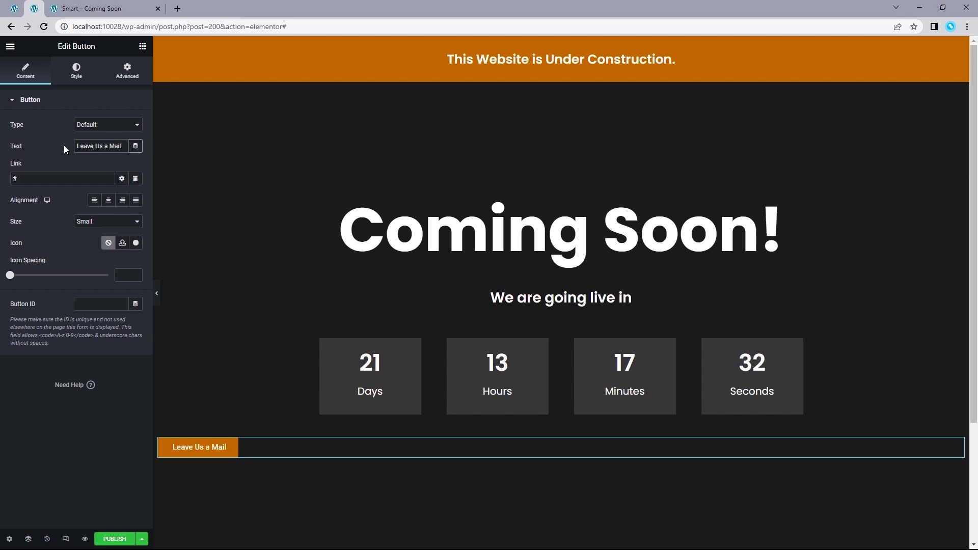
- Replace the button's link with a Mailto link to the contact e-mail address and center the button
{"action": "left_click_drag", "start_coordinate": [20, 178], "coordinate": [10, 179]}
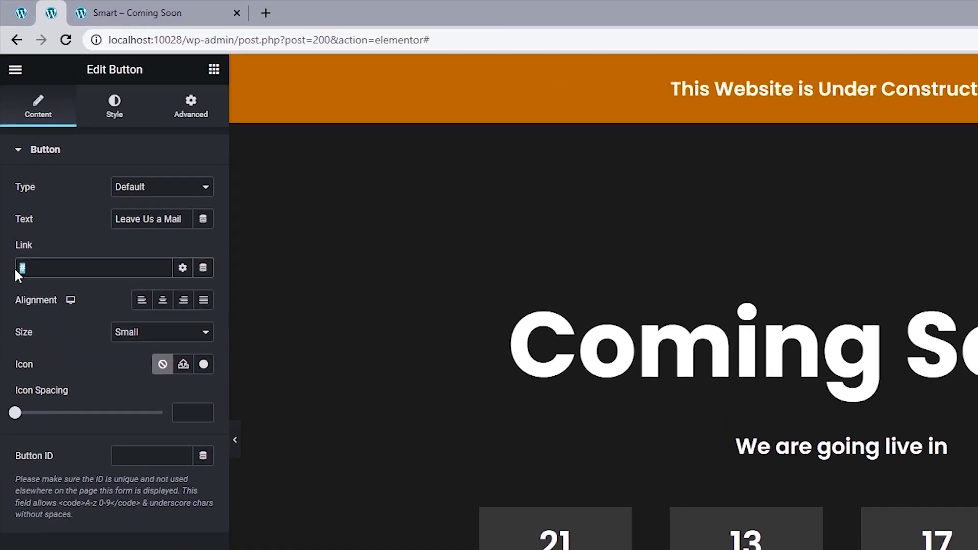
{"action": "key", "text": "ctrl+v"}
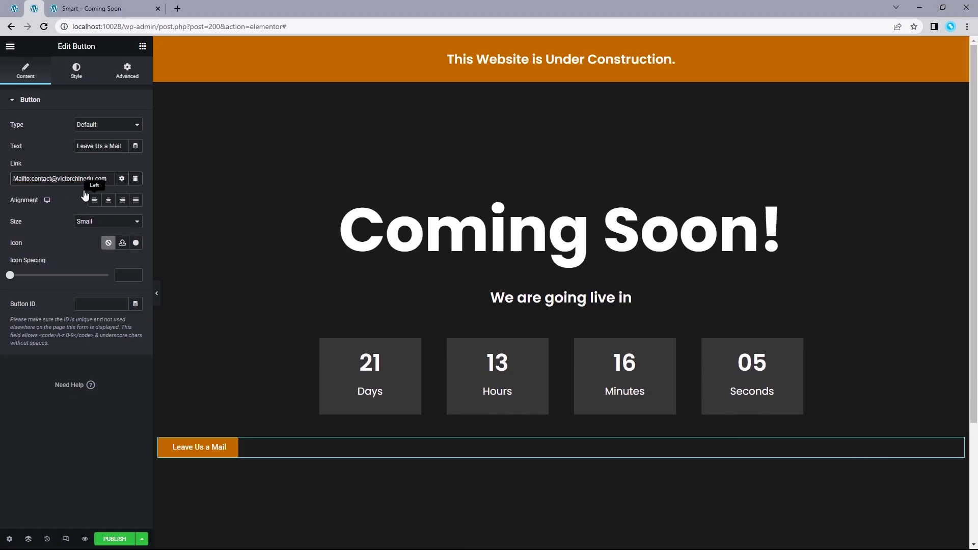
{"action": "left_click", "coordinate": [106, 202]}
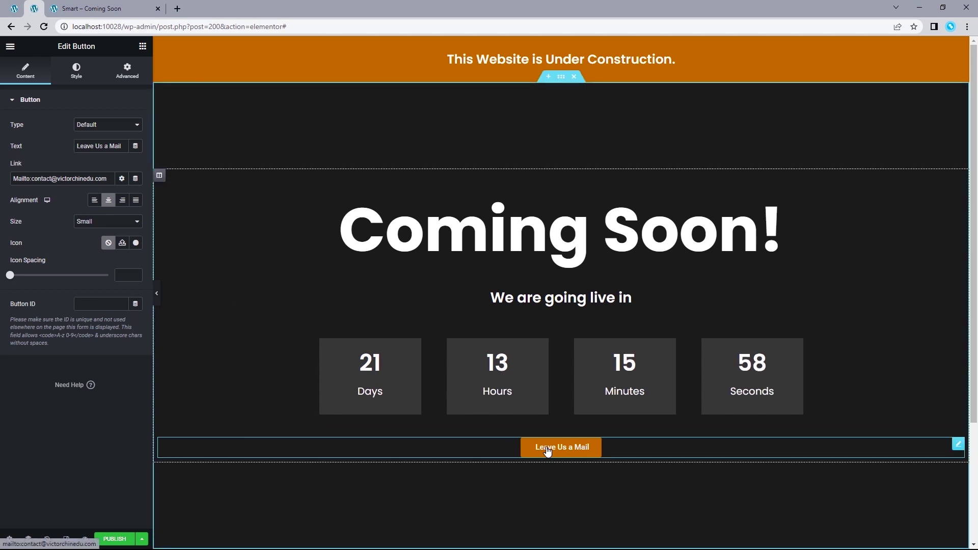
- Find the outlined Envelope icon in the icon library and insert it into the button
{"action": "left_click", "coordinate": [135, 243]}
{"action": "left_click", "coordinate": [441, 138]}
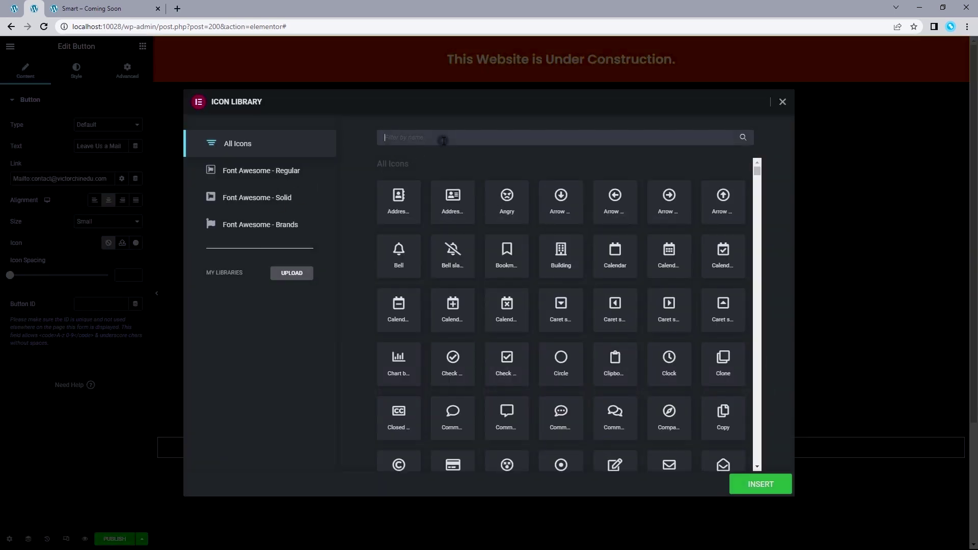
{"action": "type", "text": "Enve"}
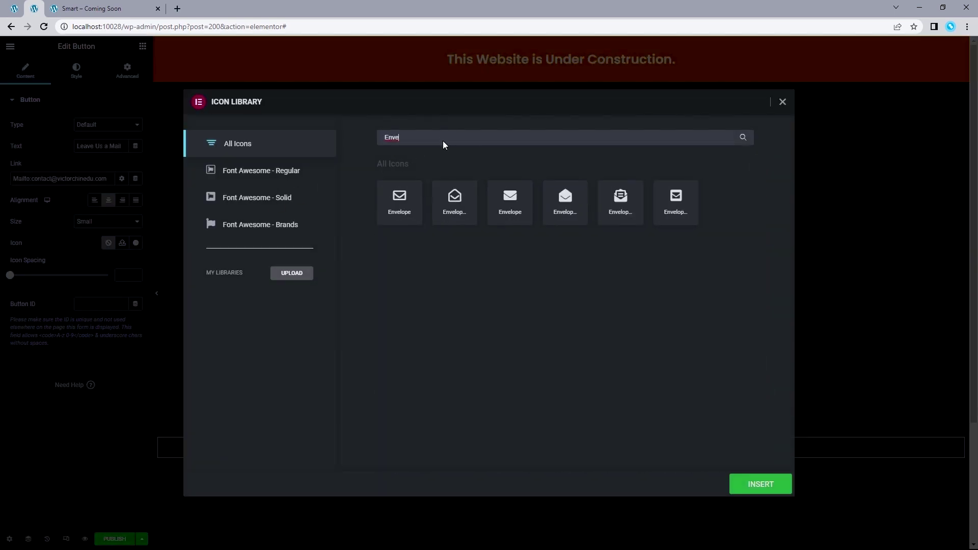
{"action": "left_click", "coordinate": [416, 192]}
{"action": "left_click", "coordinate": [755, 485]}
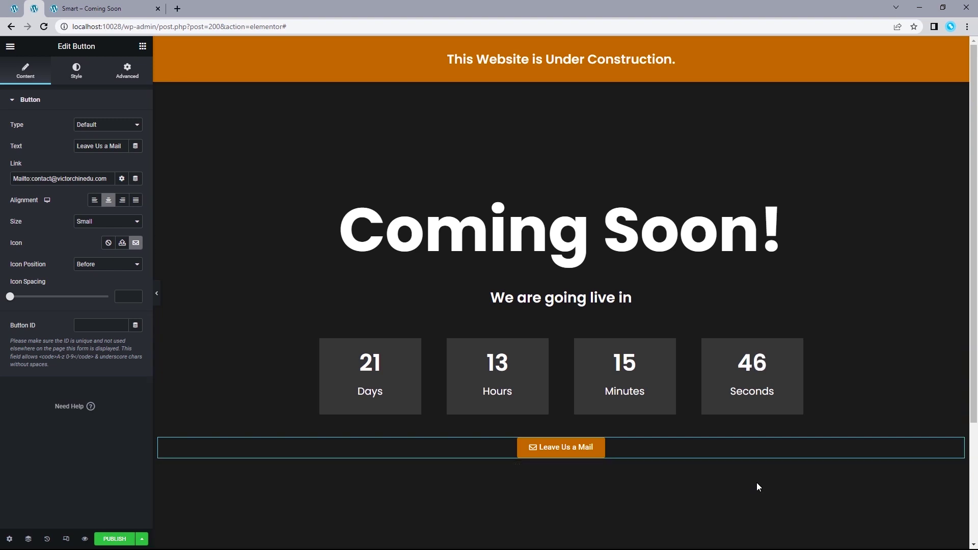
- Position the button's icon After the text with an icon spacing of 10
{"action": "left_click", "coordinate": [104, 266]}
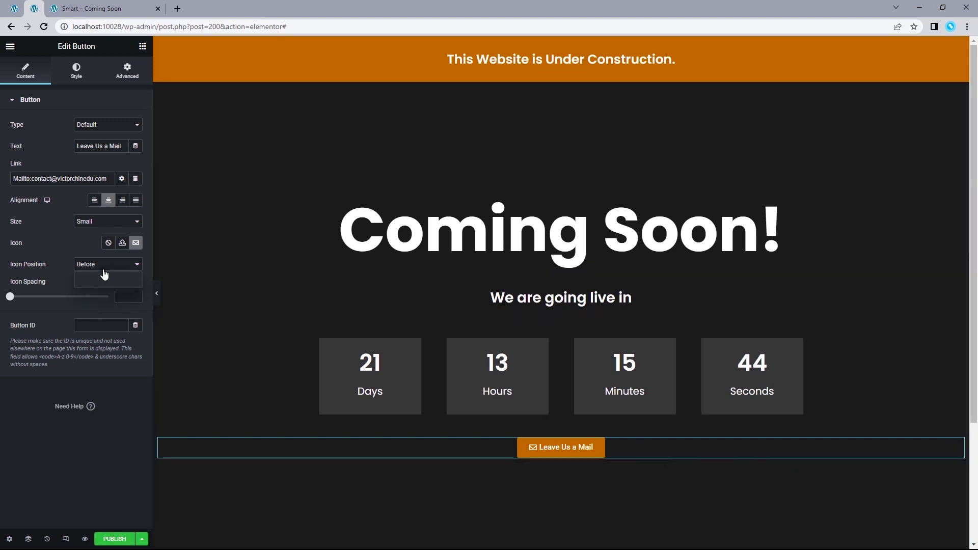
{"action": "left_click", "coordinate": [101, 284]}
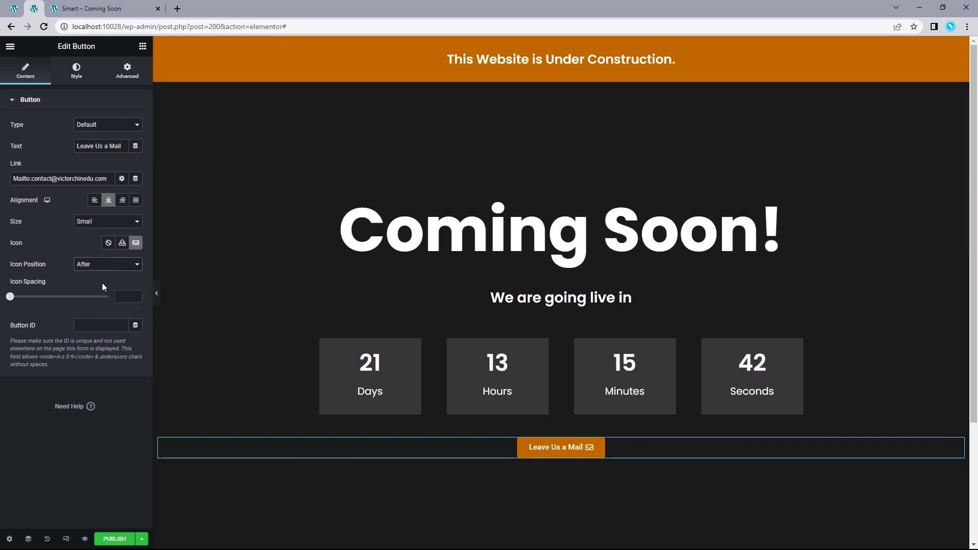
{"action": "left_click", "coordinate": [120, 296]}
{"action": "type", "text": "10"}
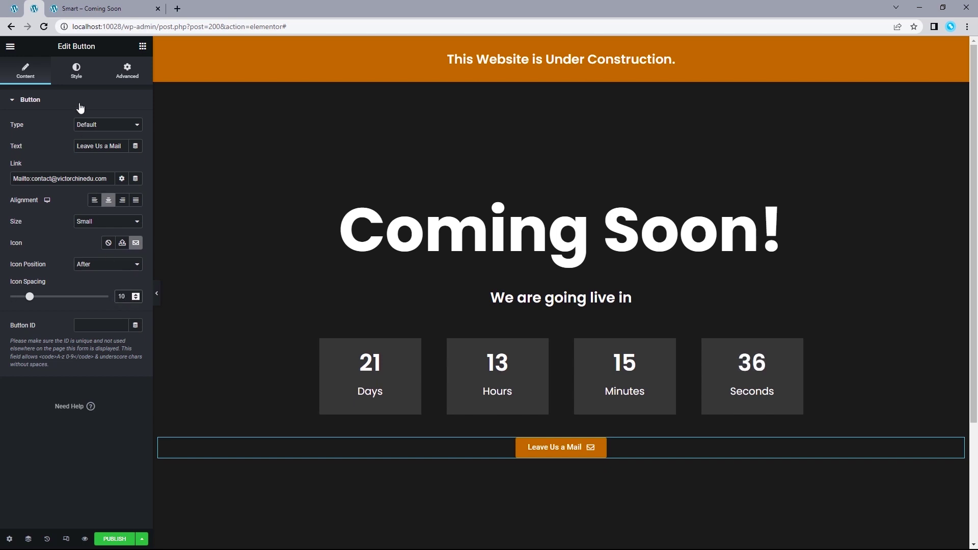
- Set the button's typography size to 20 px and choose a different font weight
{"action": "left_click", "coordinate": [77, 70]}
{"action": "left_click", "coordinate": [136, 125]}
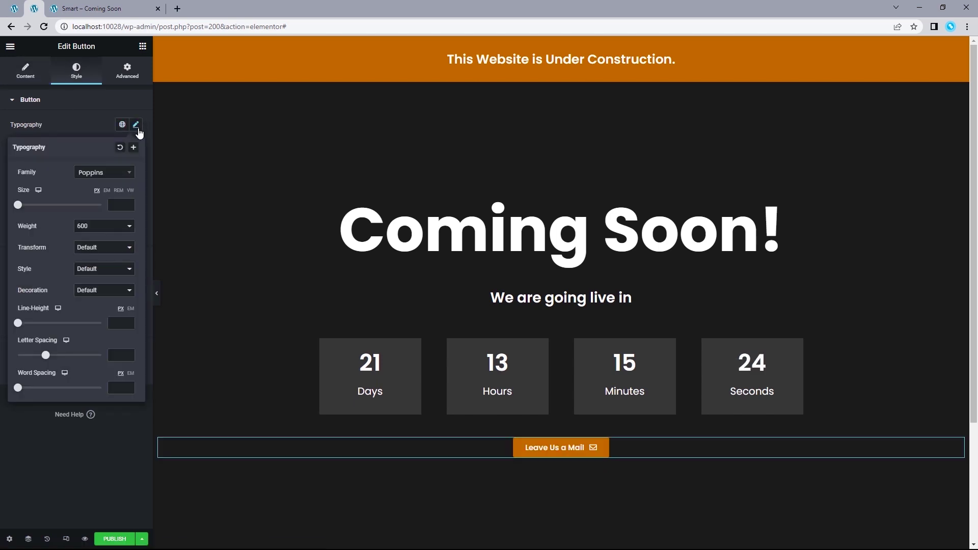
{"action": "left_click", "coordinate": [116, 205]}
{"action": "type", "text": "20"}
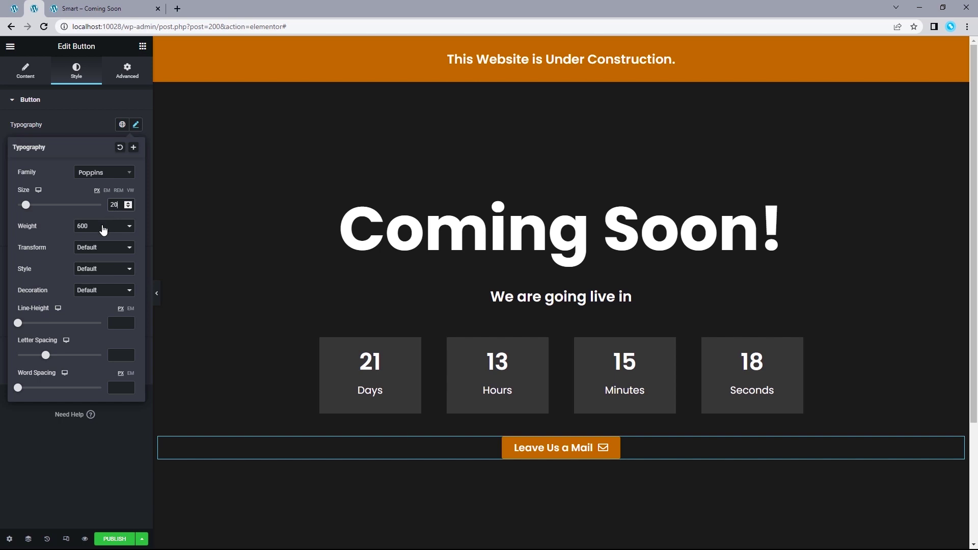
{"action": "left_click", "coordinate": [102, 225]}
{"action": "left_click", "coordinate": [88, 267]}
{"action": "left_click", "coordinate": [1, 156]}
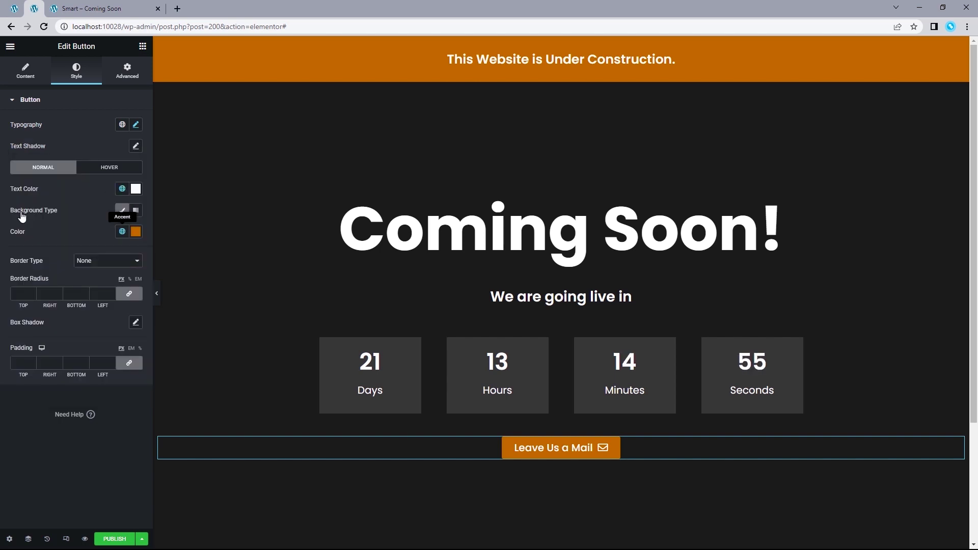
- Apply the Call To Action Button global color to the button's background and set its border radius to 2 px on all corners
{"action": "left_click", "coordinate": [122, 232]}
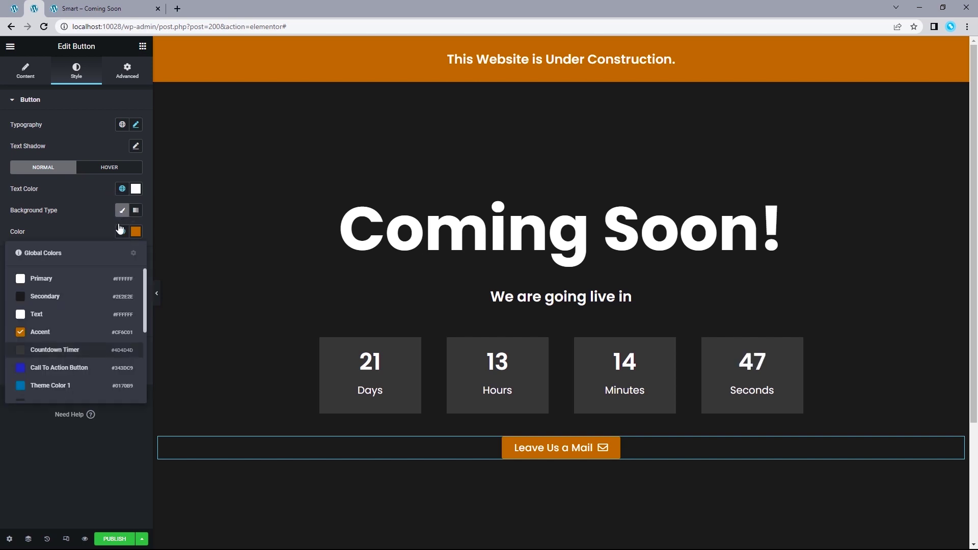
{"action": "left_click", "coordinate": [59, 368]}
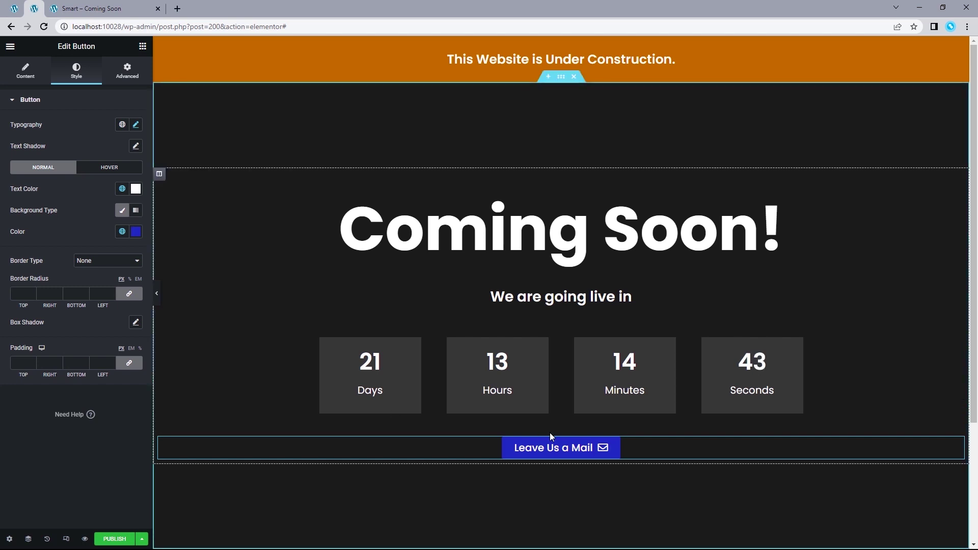
{"action": "left_click", "coordinate": [20, 294]}
{"action": "type", "text": "2"}
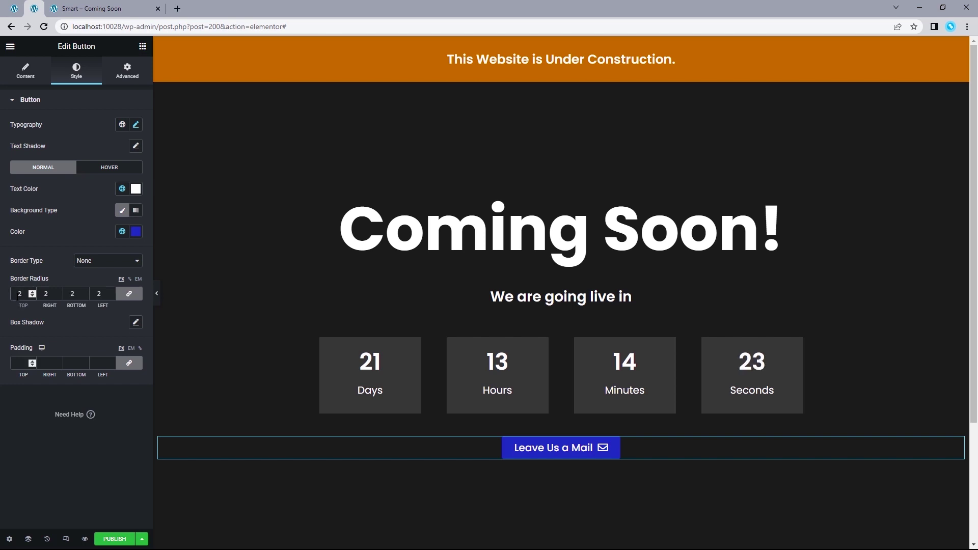
- Set the mail button's padding to 18 px at the top and bottom and 30 px on the right and left
{"action": "left_click", "coordinate": [128, 363]}
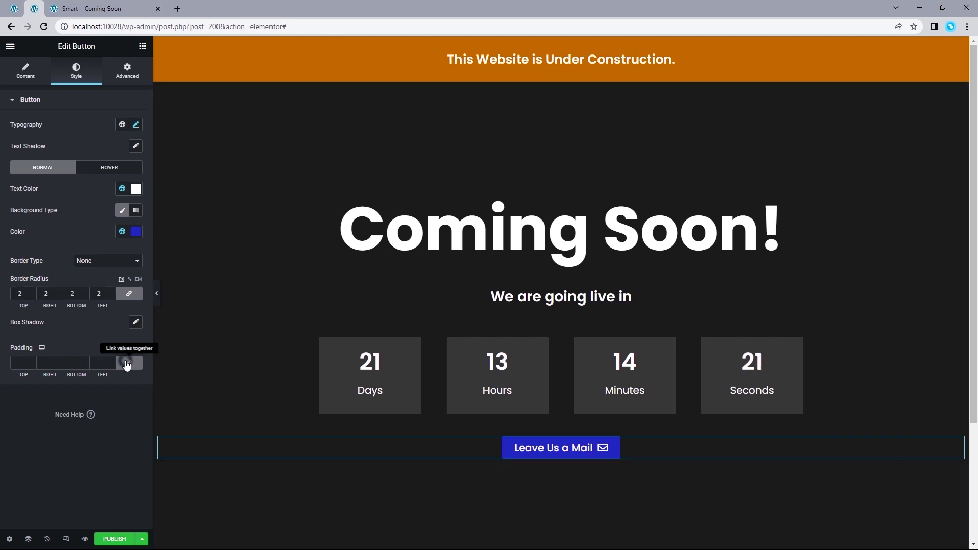
{"action": "left_click_drag", "start_coordinate": [23, 362], "coordinate": [4, 367]}
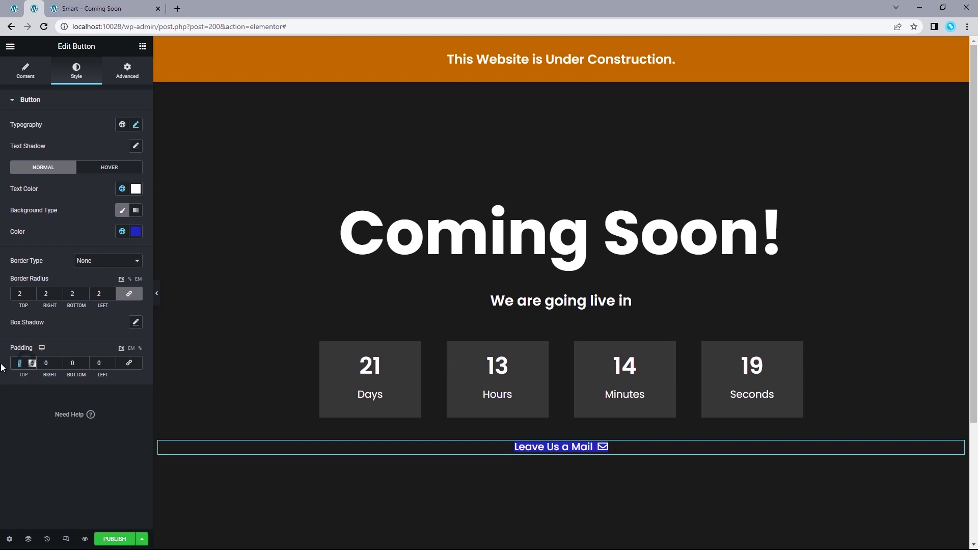
{"action": "type", "text": "8"}
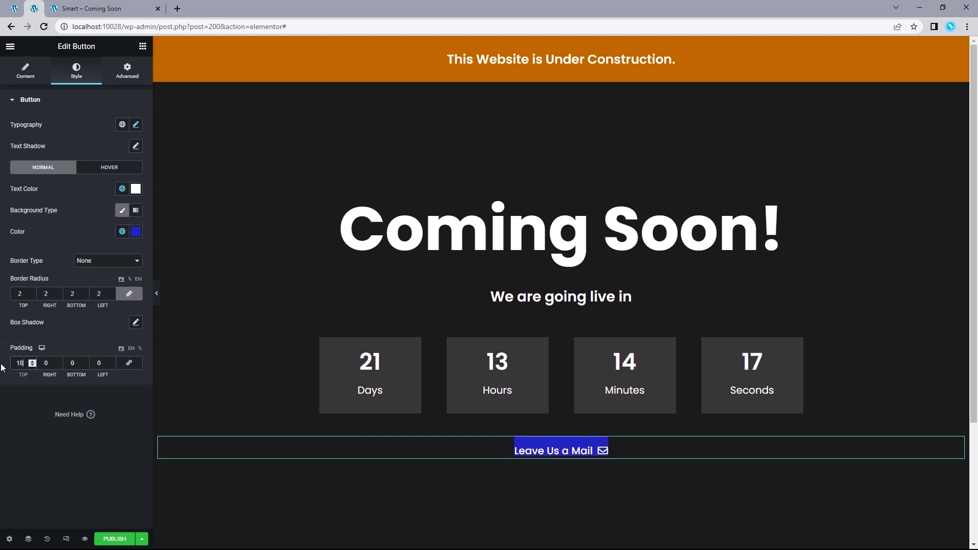
{"action": "key", "text": "ctrl+a"}
{"action": "key", "text": "ctrl+c"}
{"action": "double_click", "coordinate": [71, 363]}
{"action": "key", "text": "ctrl+v"}
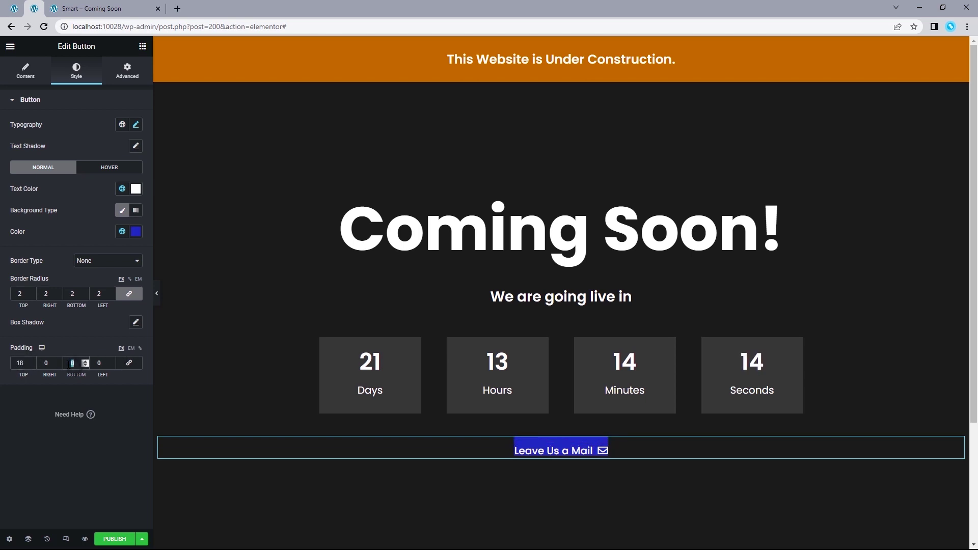
{"action": "double_click", "coordinate": [44, 363]}
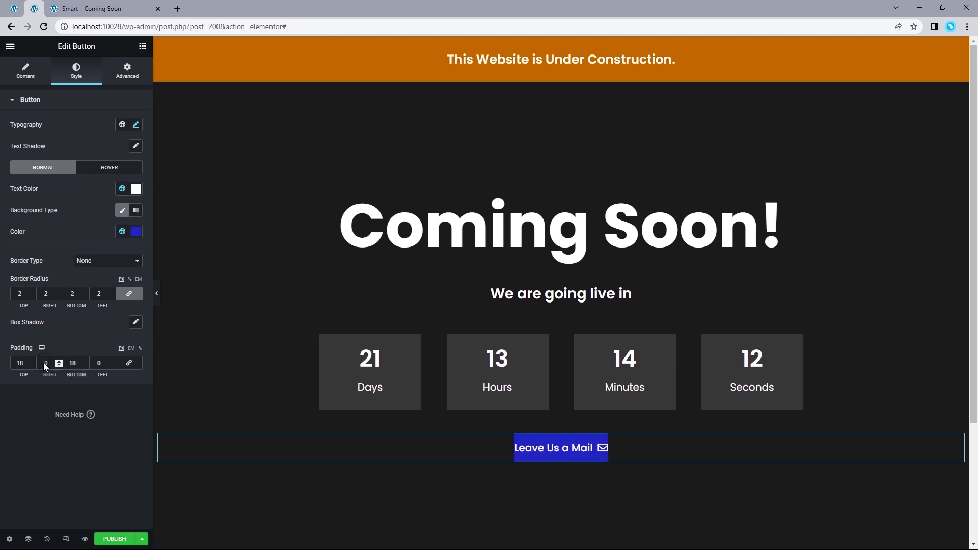
{"action": "type", "text": "30"}
{"action": "left_click", "coordinate": [98, 363]}
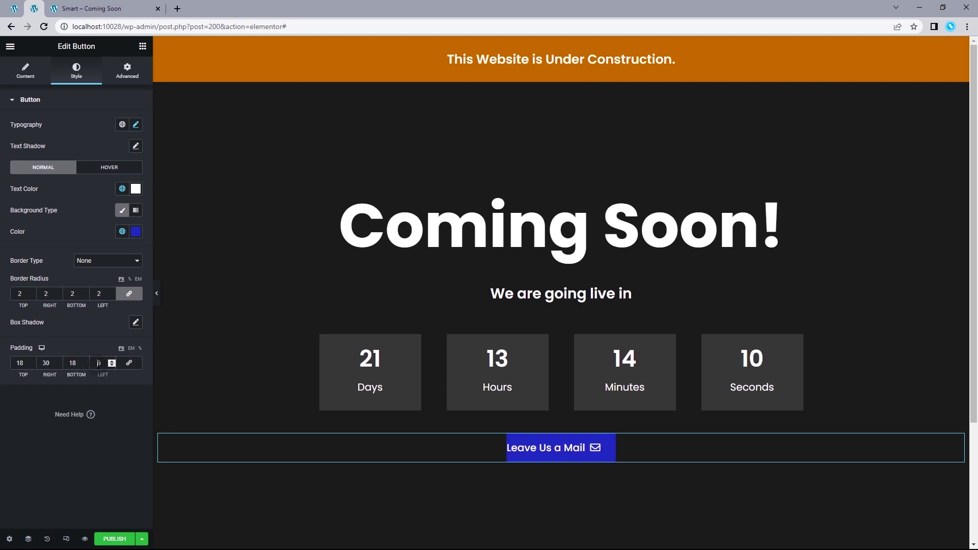
{"action": "type", "text": "30"}
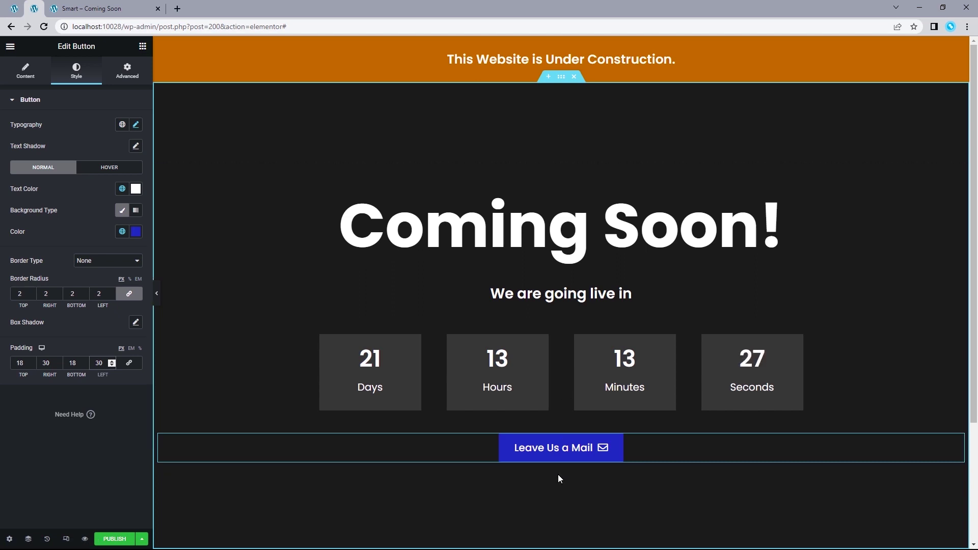
- Give the mail button a margin of 50 px at the top and bottom only
{"action": "left_click", "coordinate": [115, 83]}
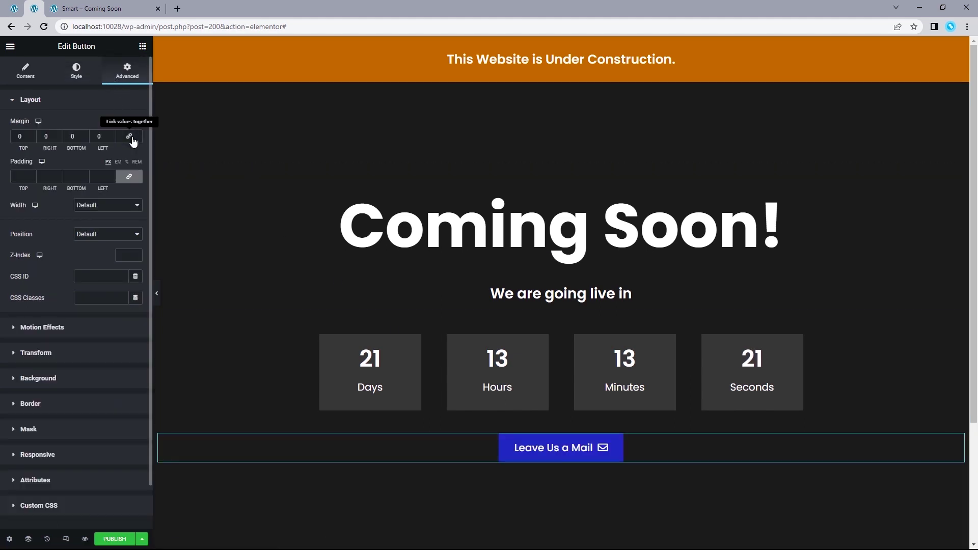
{"action": "left_click", "coordinate": [20, 136]}
{"action": "type", "text": "50"}
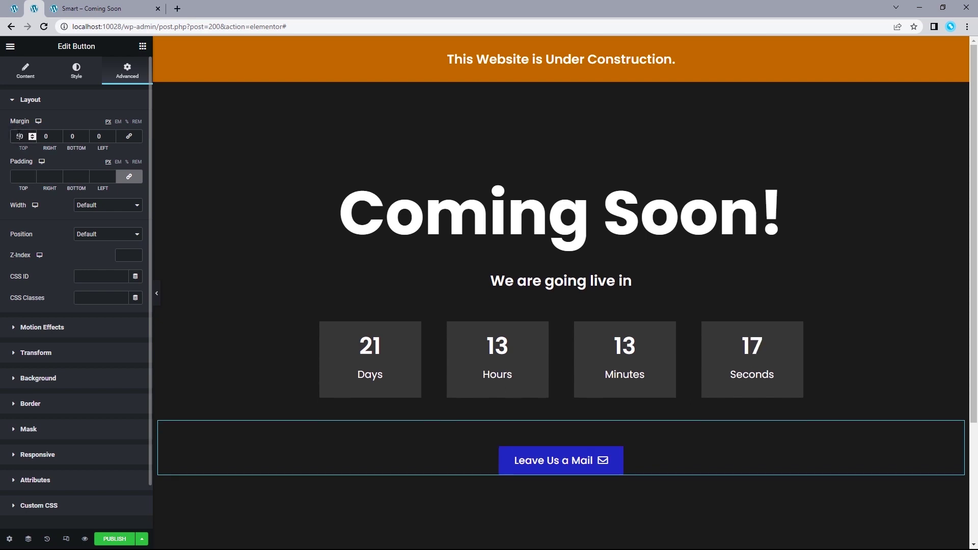
{"action": "left_click", "coordinate": [71, 136]}
{"action": "type", "text": "50"}
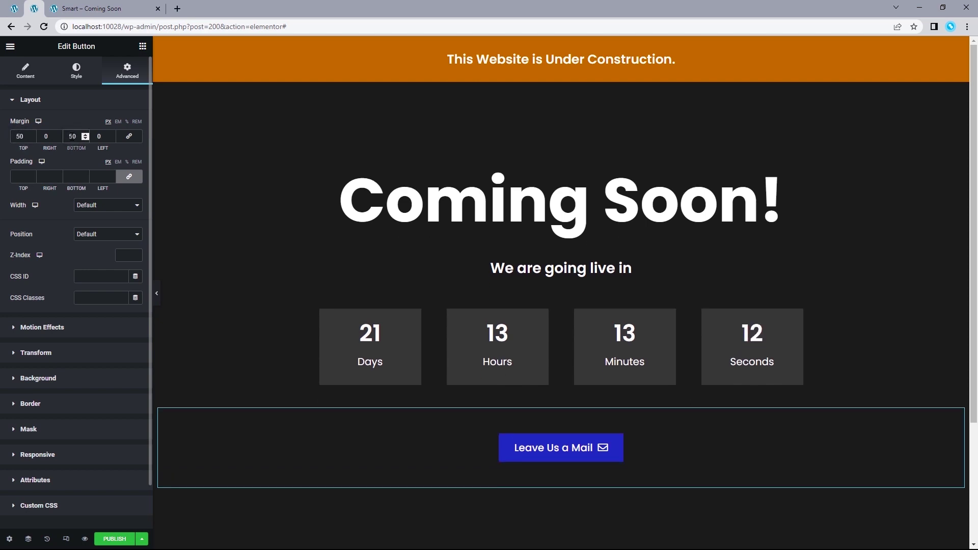
- Check the finished Coming Soon page for reference and add a Social Icons widget below the mail button
{"action": "left_click", "coordinate": [92, 6]}
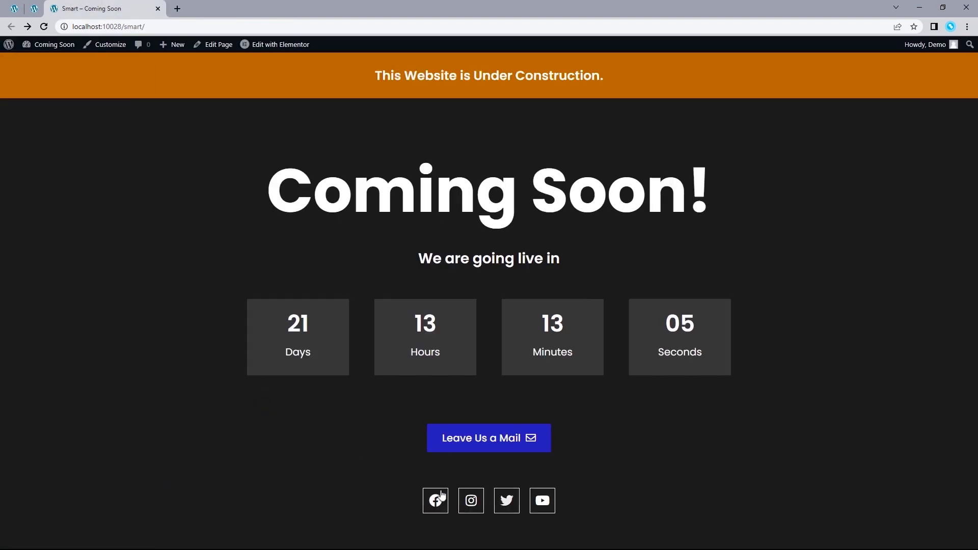
{"action": "left_click", "coordinate": [34, 9]}
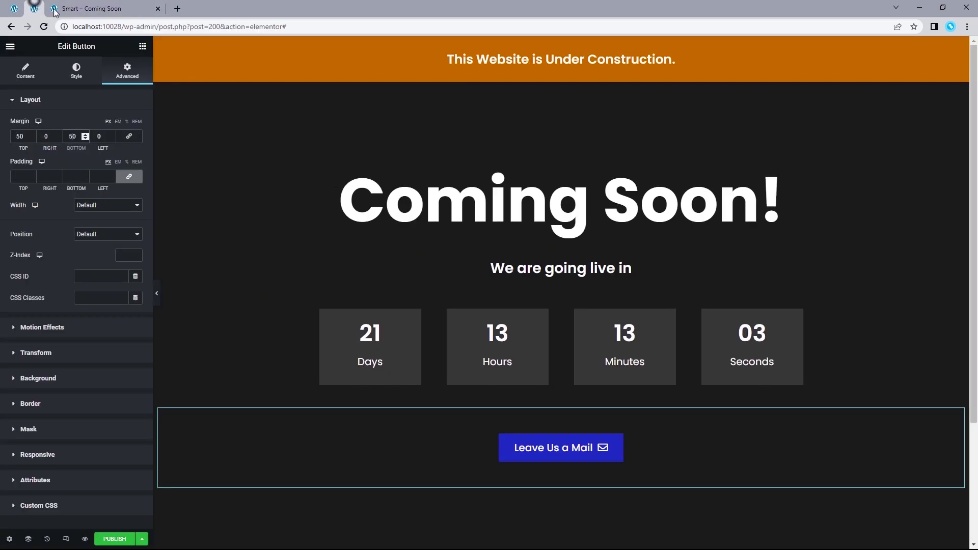
{"action": "left_click", "coordinate": [143, 48]}
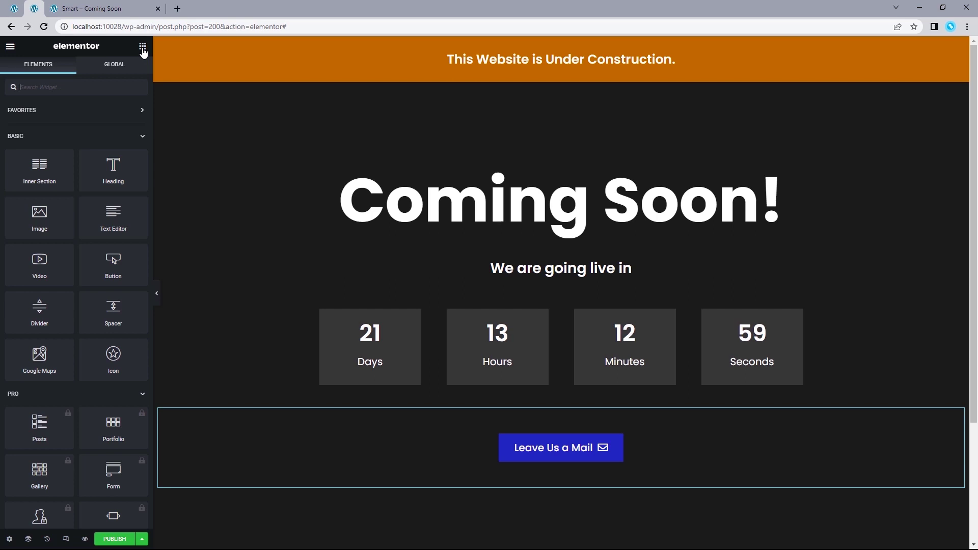
{"action": "type", "text": "Socia"}
{"action": "left_click_drag", "start_coordinate": [39, 119], "coordinate": [558, 482]}
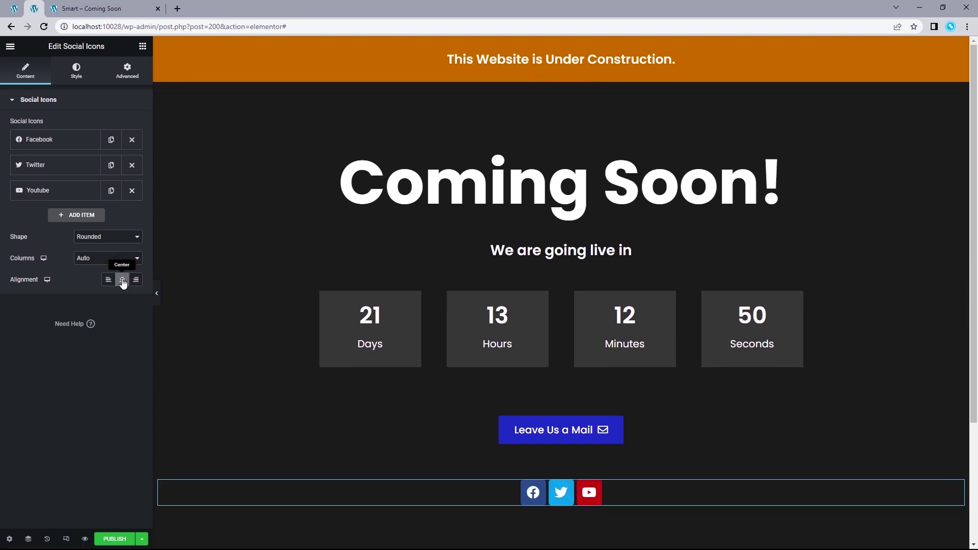
- Center-align the social icons and set their shape to Square
{"action": "left_click", "coordinate": [123, 282]}
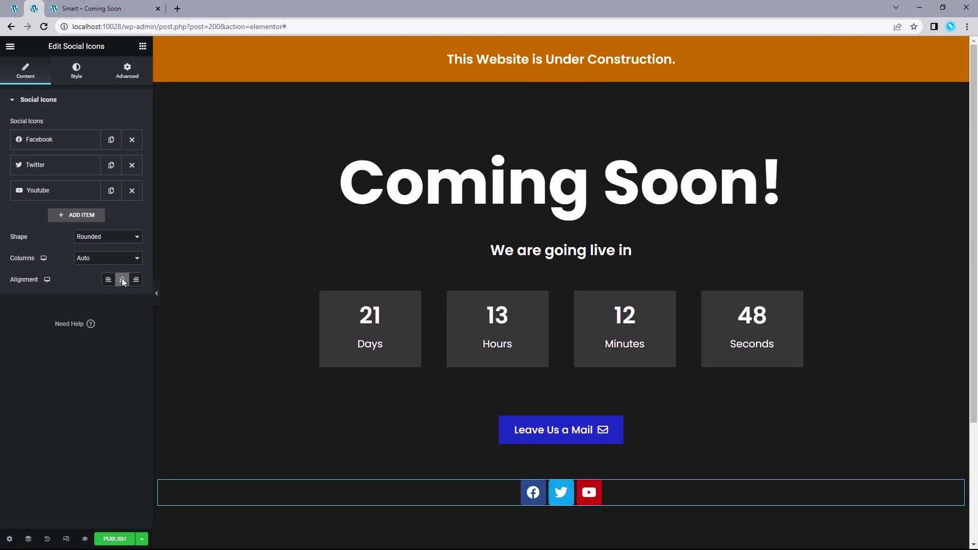
{"action": "left_click", "coordinate": [99, 243]}
{"action": "left_click", "coordinate": [99, 248]}
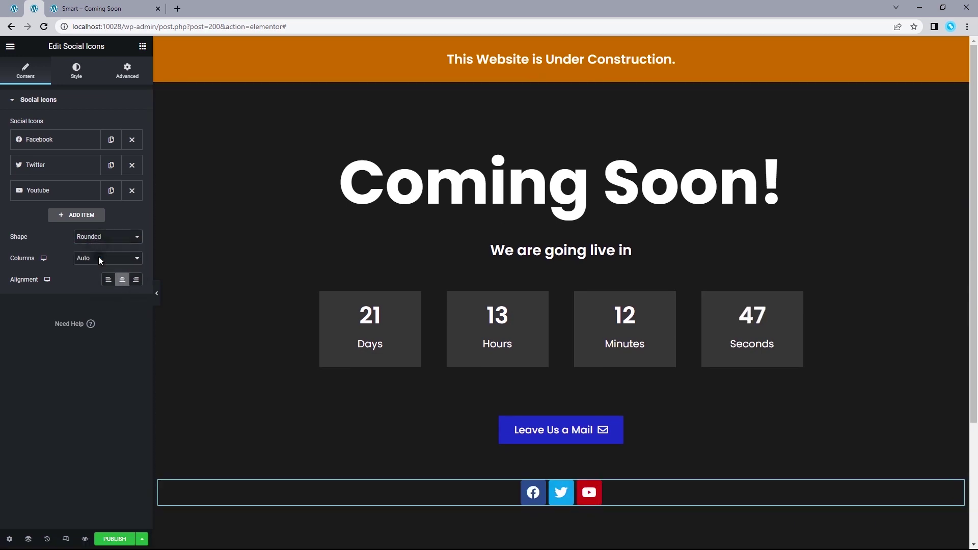
- Duplicate the Facebook item and change the copy's icon to Instagram from the icon library
{"action": "left_click", "coordinate": [114, 144]}
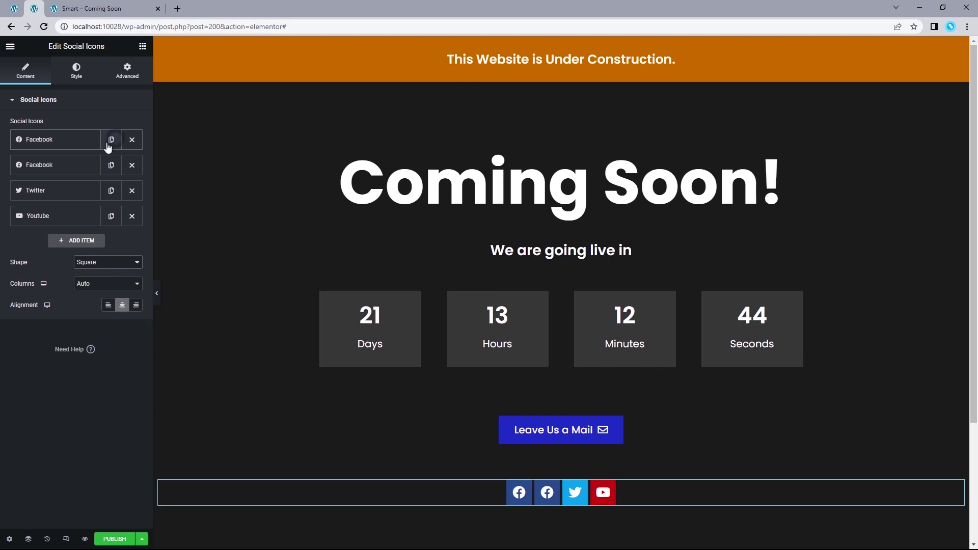
{"action": "left_click", "coordinate": [64, 167]}
{"action": "left_click", "coordinate": [48, 236]}
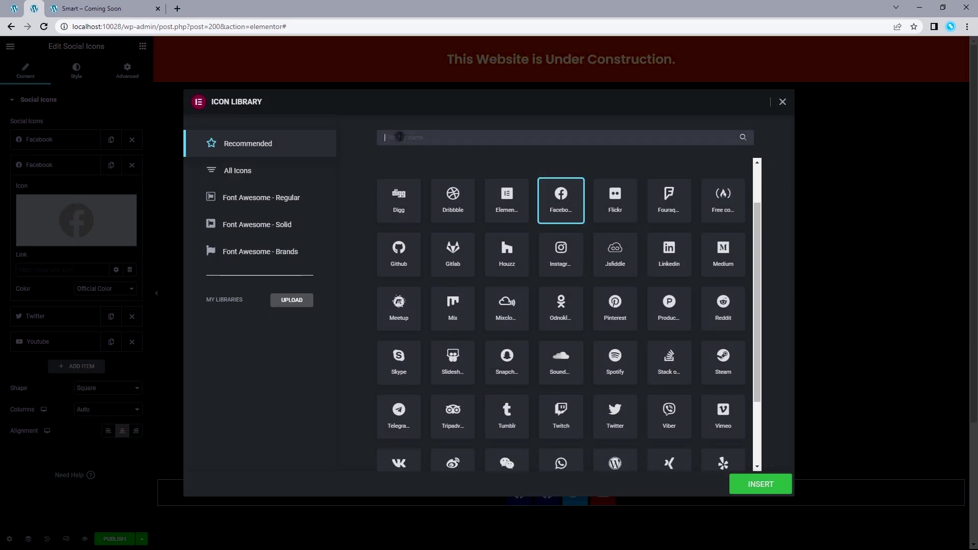
{"action": "type", "text": "INs"}
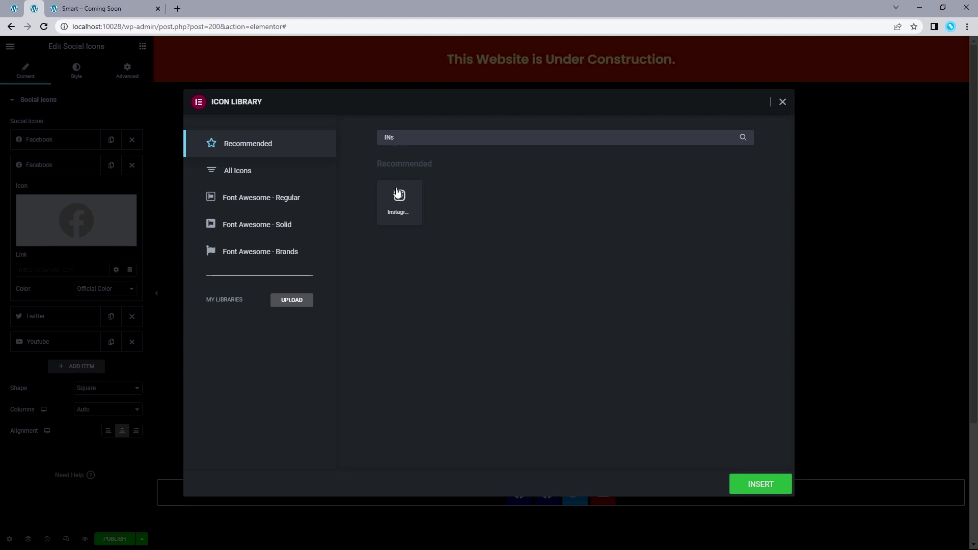
{"action": "left_click", "coordinate": [398, 194]}
{"action": "left_click", "coordinate": [752, 484]}
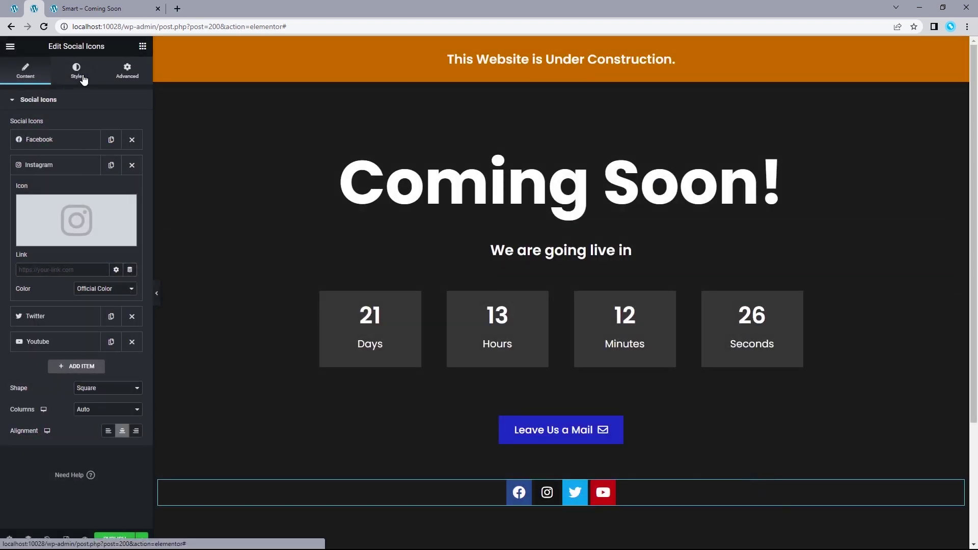
- Switch the social icons to Custom color with a fully transparent primary color and a white global color as secondary
{"action": "left_click", "coordinate": [84, 79]}
{"action": "left_click", "coordinate": [87, 127]}
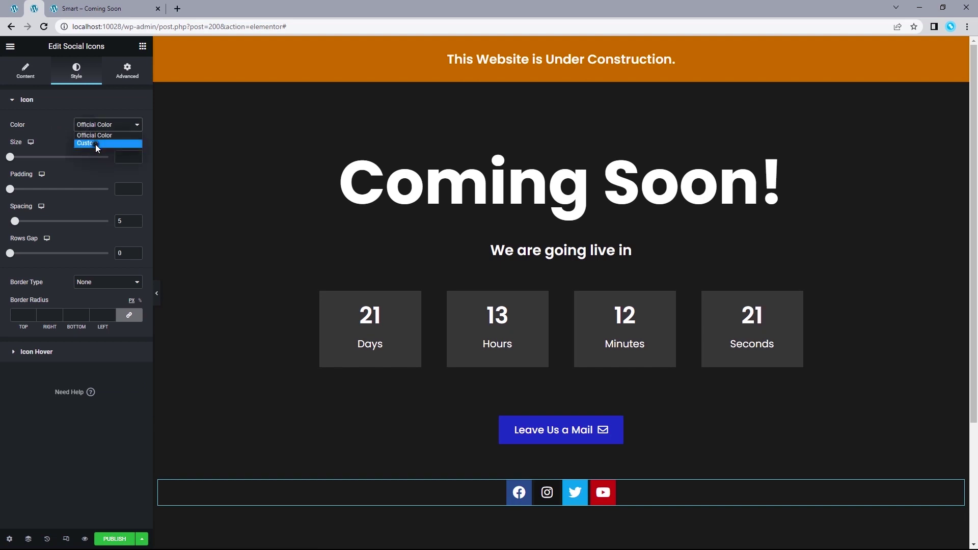
{"action": "left_click", "coordinate": [96, 143]}
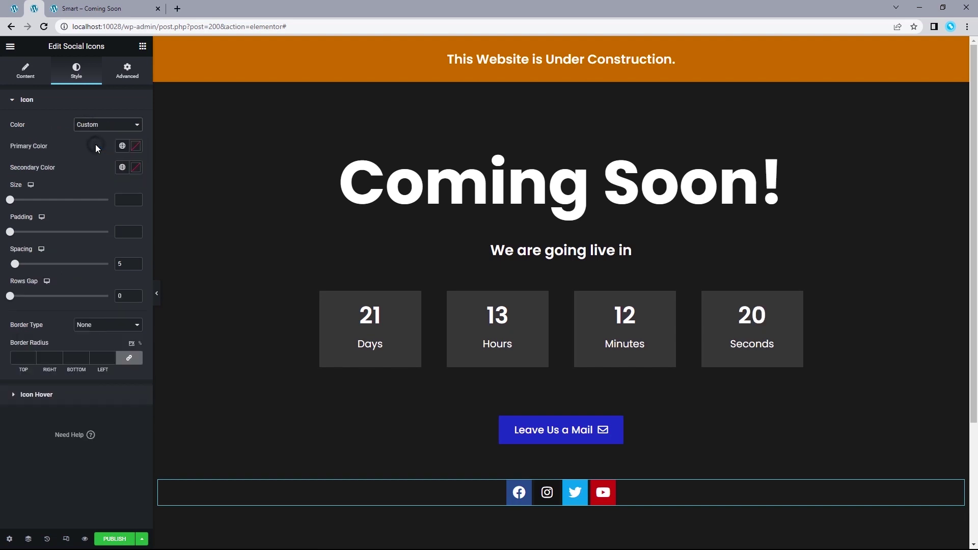
{"action": "left_click", "coordinate": [136, 148]}
{"action": "left_click", "coordinate": [134, 287]}
{"action": "left_click_drag", "start_coordinate": [62, 286], "coordinate": [18, 287]}
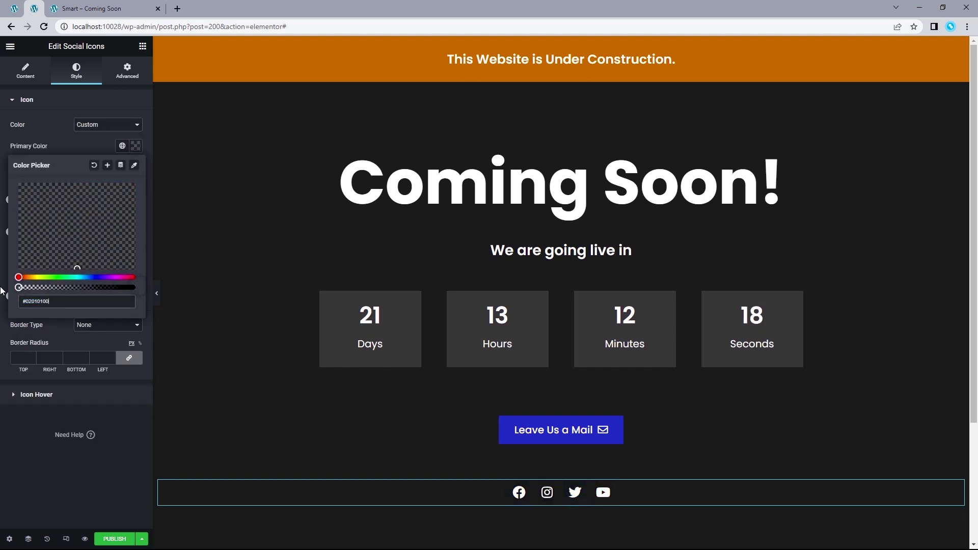
{"action": "left_click", "coordinate": [3, 181]}
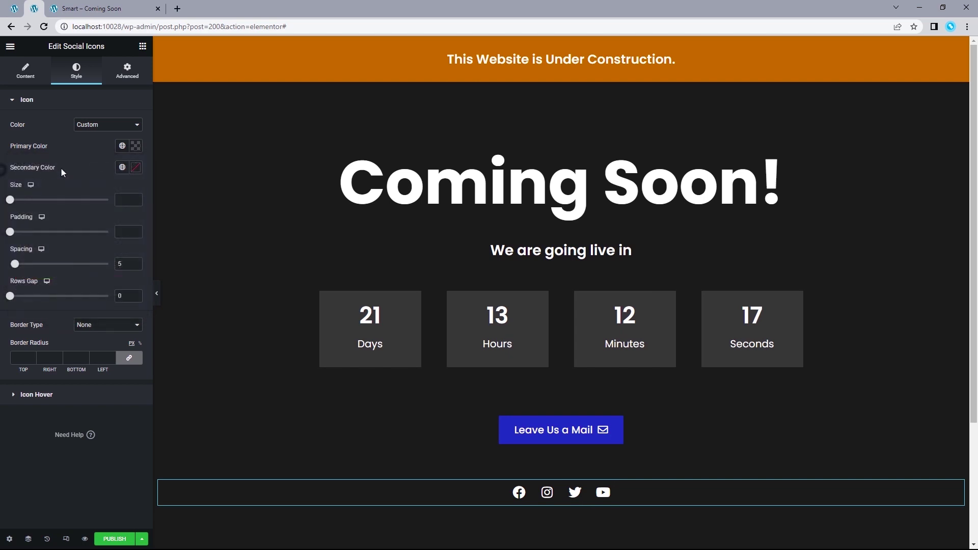
{"action": "left_click", "coordinate": [122, 167]}
{"action": "left_click", "coordinate": [40, 215]}
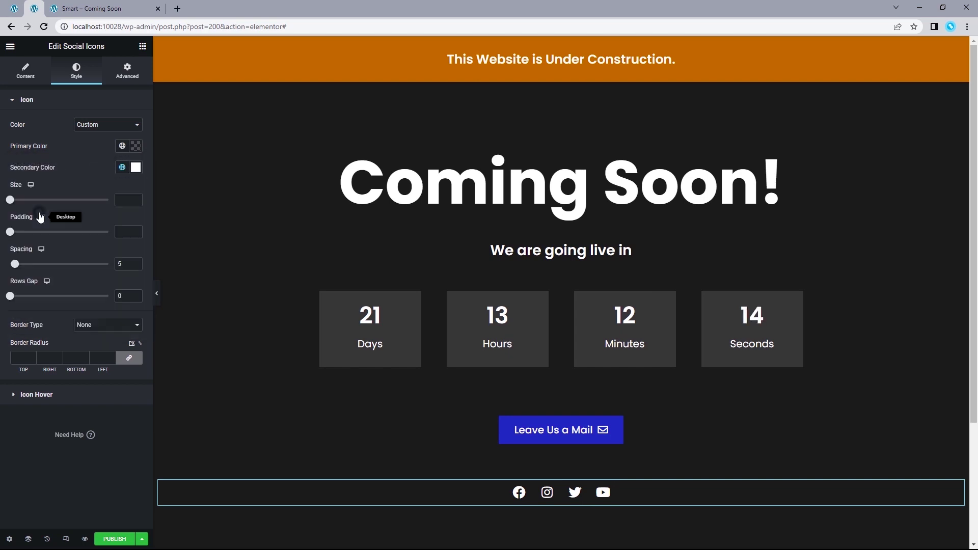
- Set the social icons' size to 25 and their spacing to 20
{"action": "left_click", "coordinate": [119, 200]}
{"action": "type", "text": "25"}
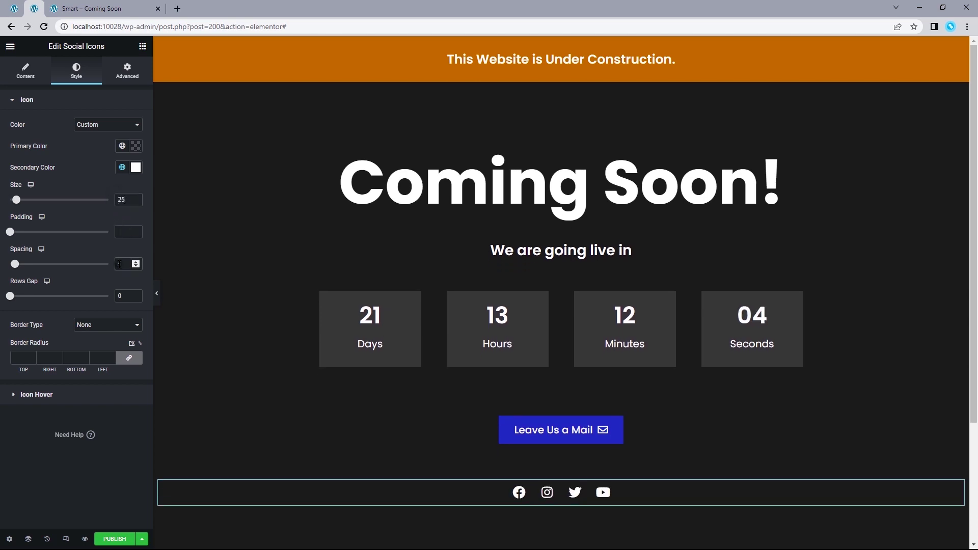
{"action": "type", "text": "20"}
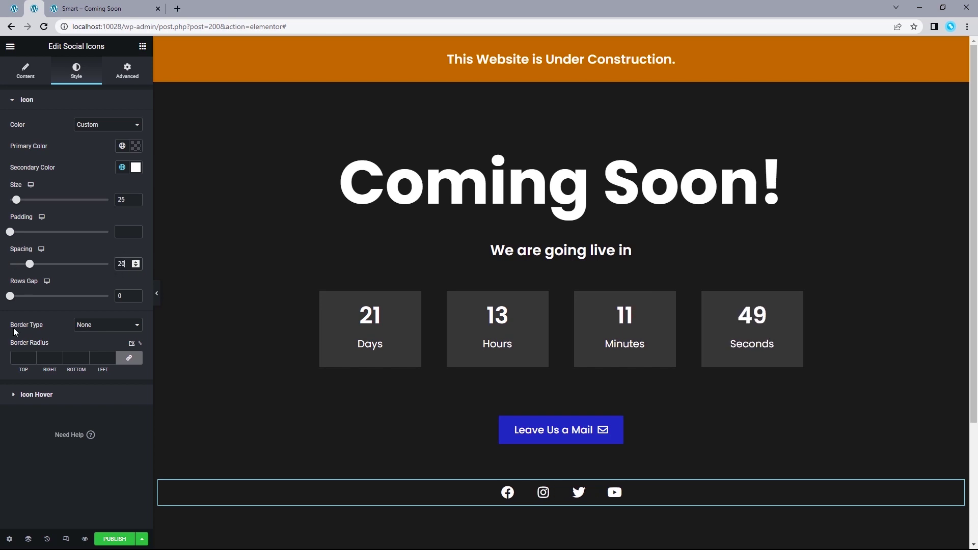
- Add a Solid border of width 1 to the social icons in the Primary global color, with a border radius of 0
{"action": "left_click", "coordinate": [80, 326]}
{"action": "left_click", "coordinate": [93, 343]}
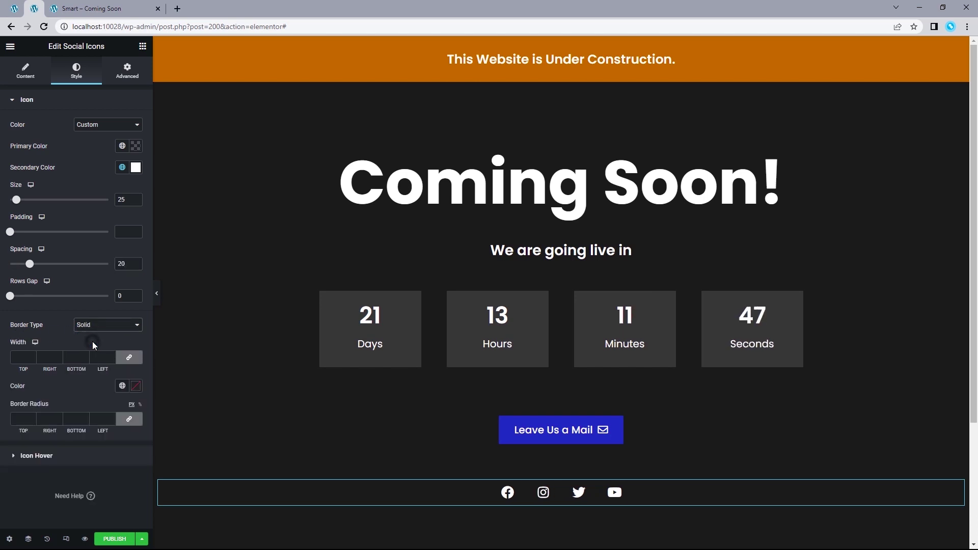
{"action": "left_click", "coordinate": [32, 356]}
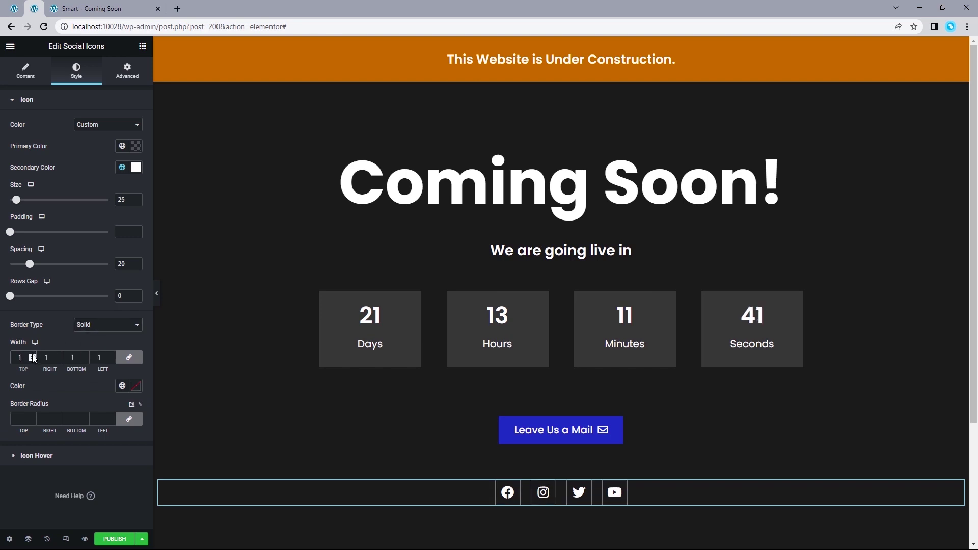
{"action": "left_click", "coordinate": [123, 386]}
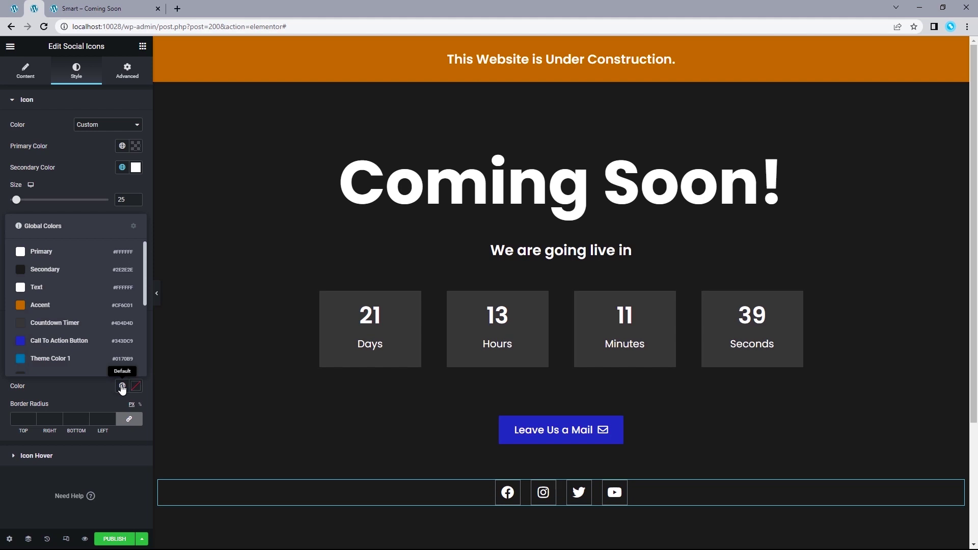
{"action": "left_click", "coordinate": [60, 251]}
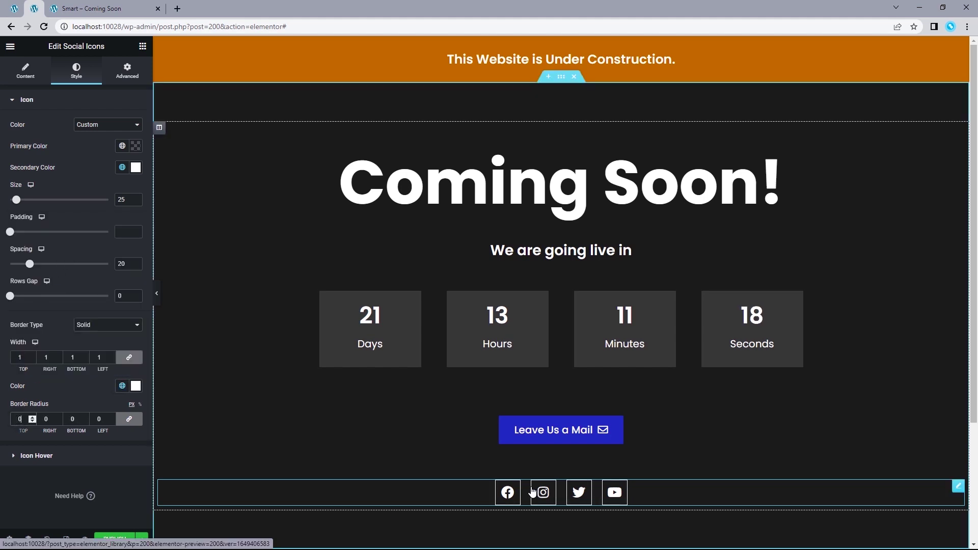
- Preview the page without the editing panel, and switch the responsive mode to the laptop view
{"action": "left_click", "coordinate": [156, 294]}
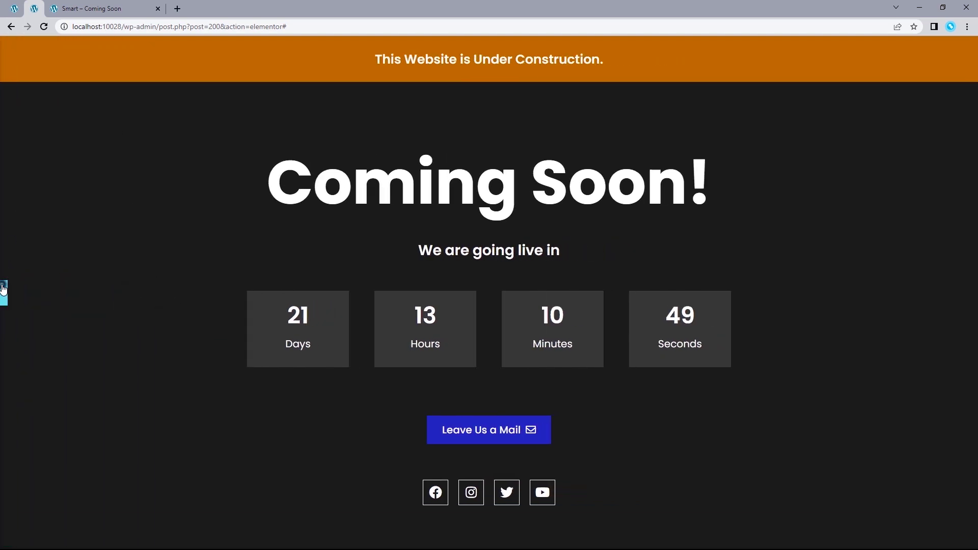
{"action": "left_click", "coordinate": [2, 289]}
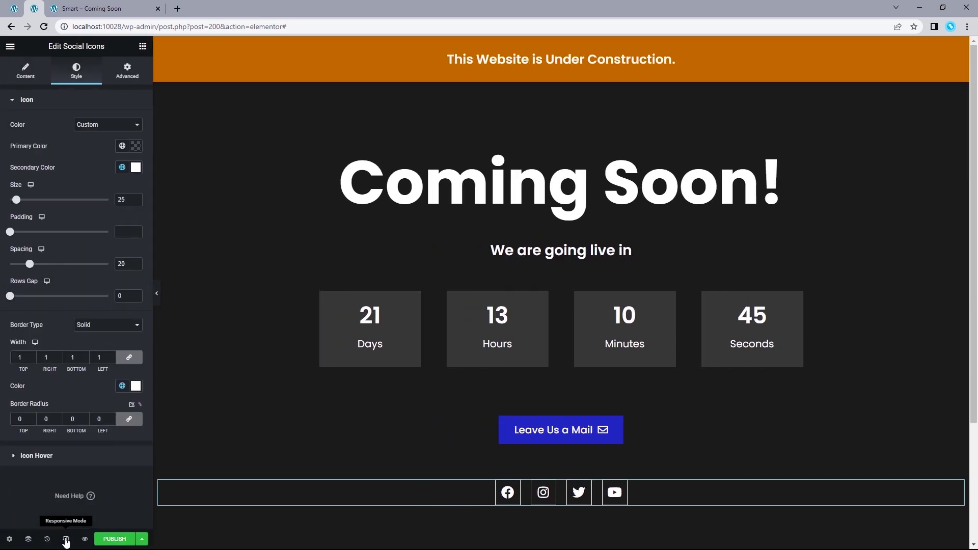
{"action": "left_click", "coordinate": [66, 539]}
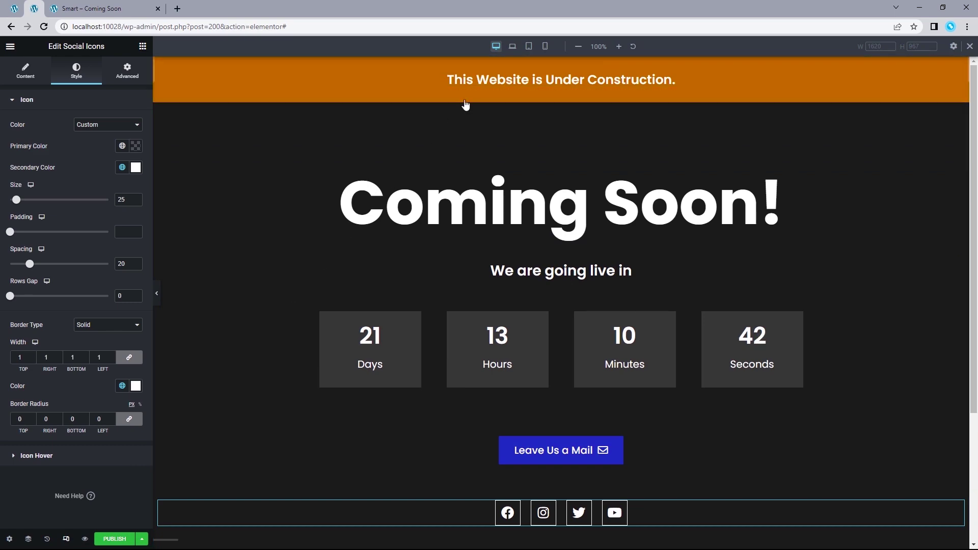
{"action": "left_click", "coordinate": [512, 46]}
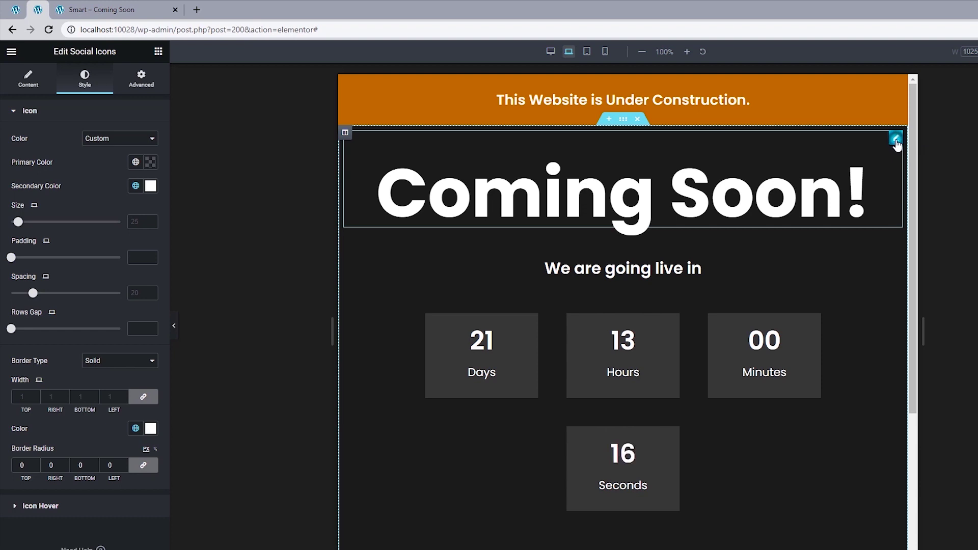
- Set the font size of the "Coming Soon!" heading to 100 px for the laptop view
{"action": "left_click", "coordinate": [896, 140]}
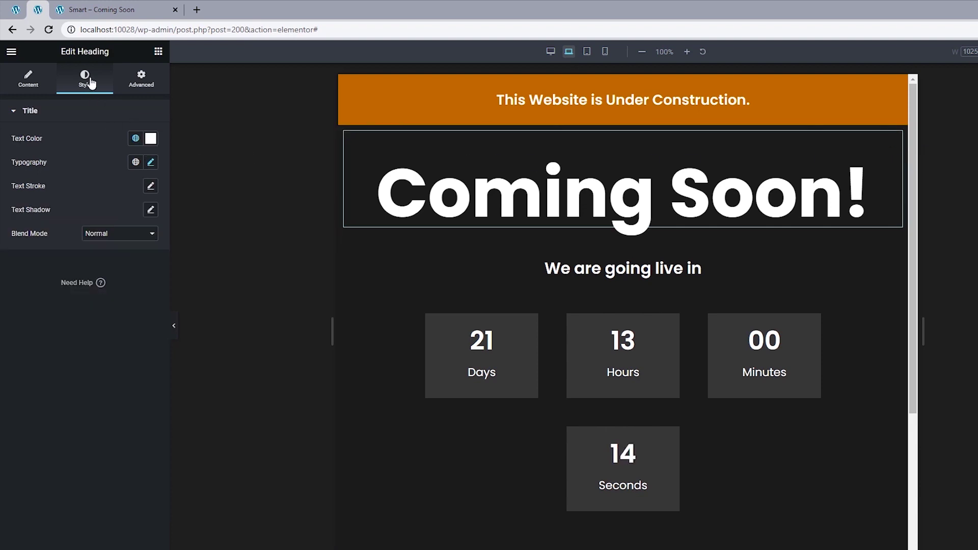
{"action": "left_click", "coordinate": [149, 163]}
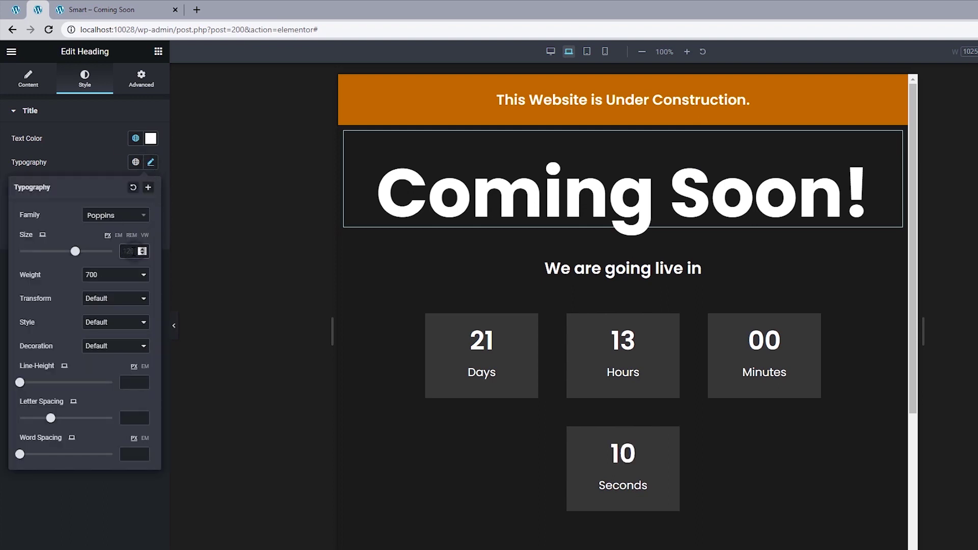
{"action": "type", "text": "100"}
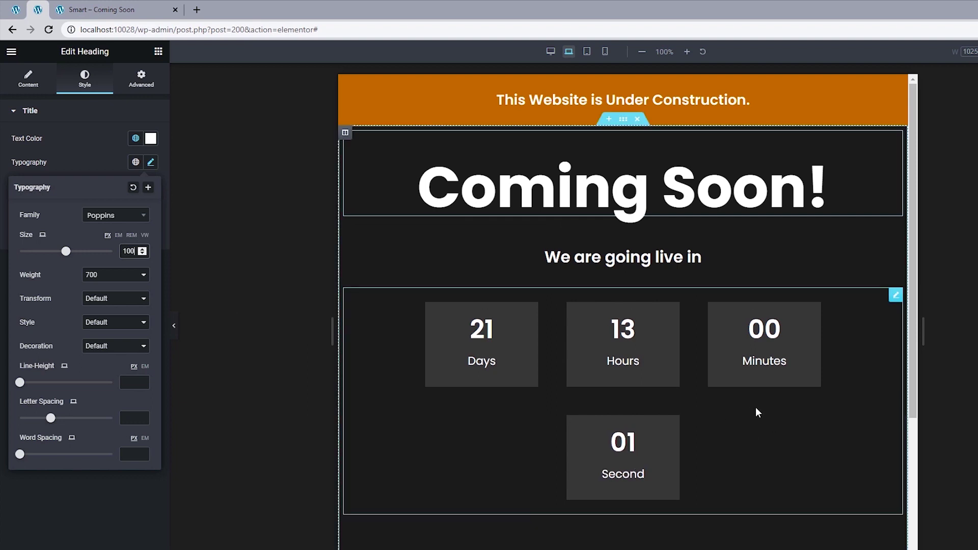
- Set the countdown's item margin to 23 px on all sides for the laptop view
{"action": "left_click", "coordinate": [895, 295]}
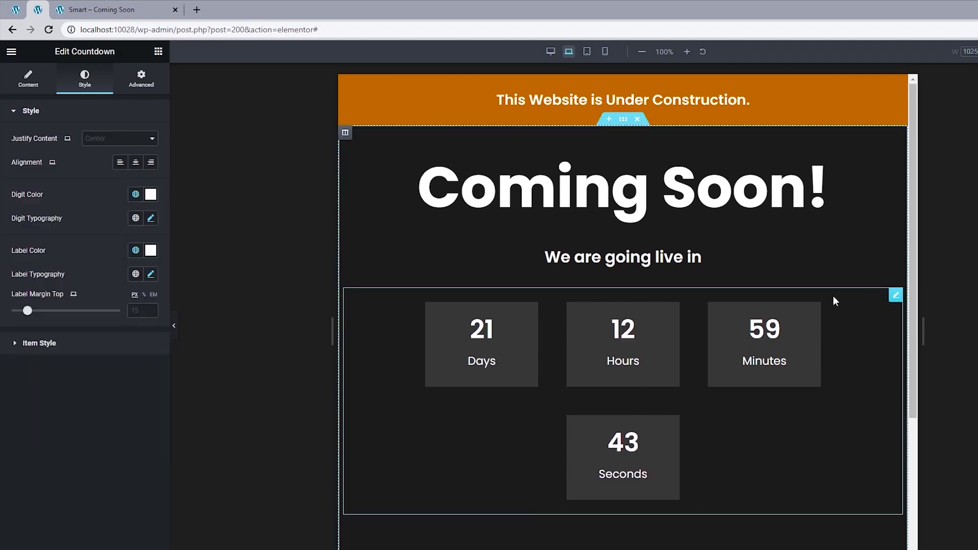
{"action": "left_click", "coordinate": [33, 344]}
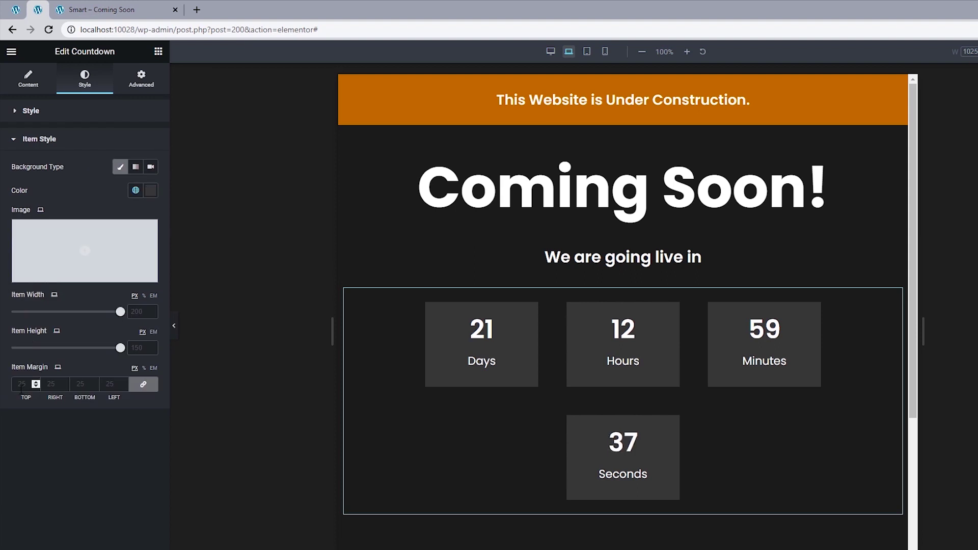
{"action": "left_click", "coordinate": [22, 385]}
{"action": "type", "text": "20"}
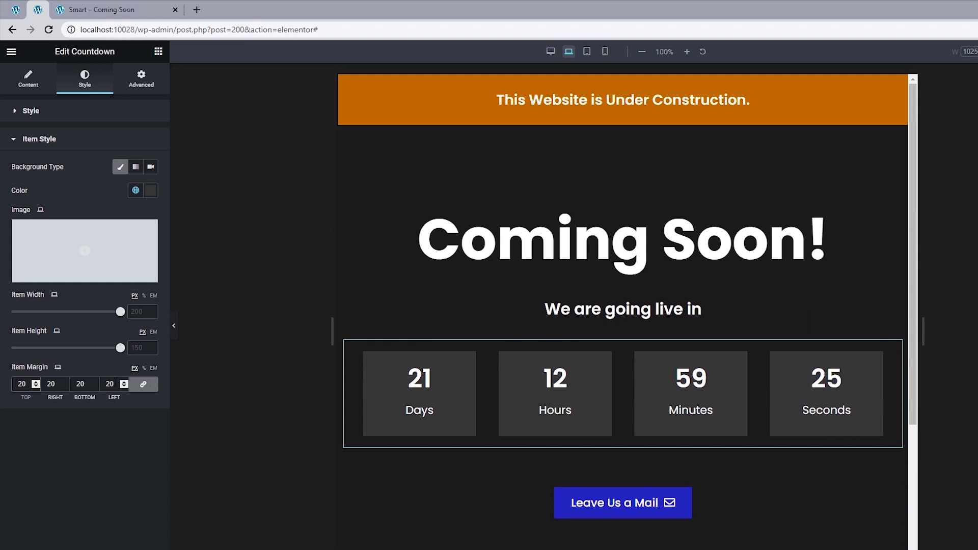
{"action": "left_click", "coordinate": [95, 382]}
{"action": "left_click", "coordinate": [94, 383]}
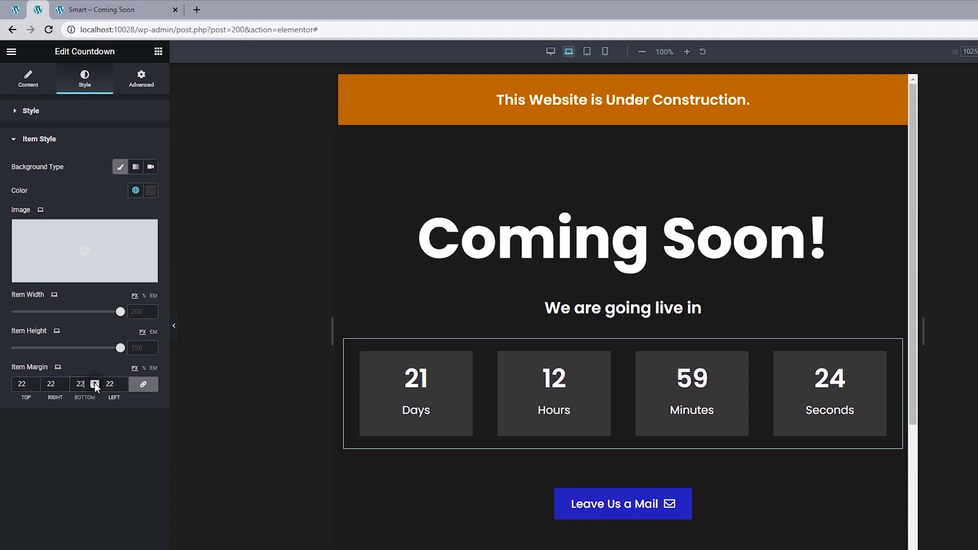
{"action": "left_click", "coordinate": [95, 382]}
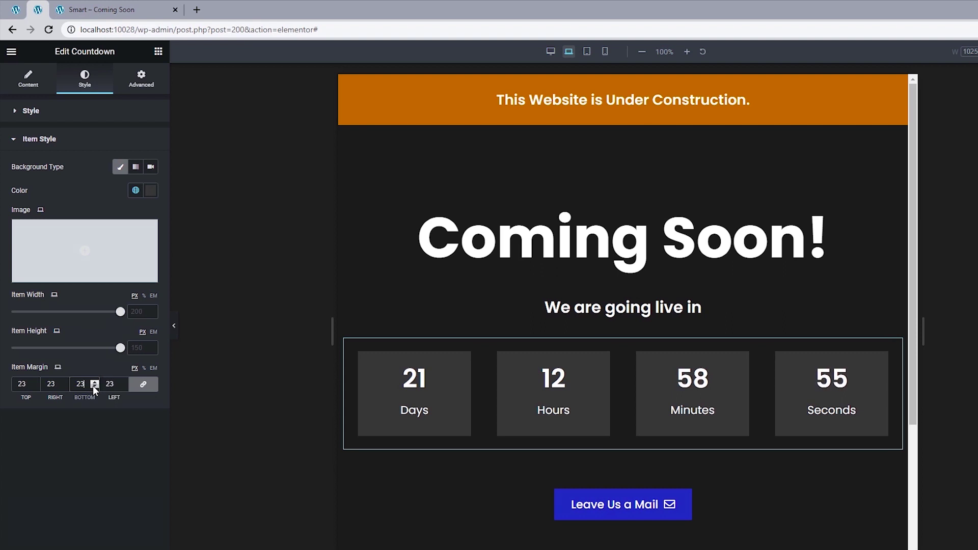
- Set the section's laptop minimum height to 837 px, and preview the page without the editing panel, widened to 1366 px
{"action": "left_click", "coordinate": [618, 124]}
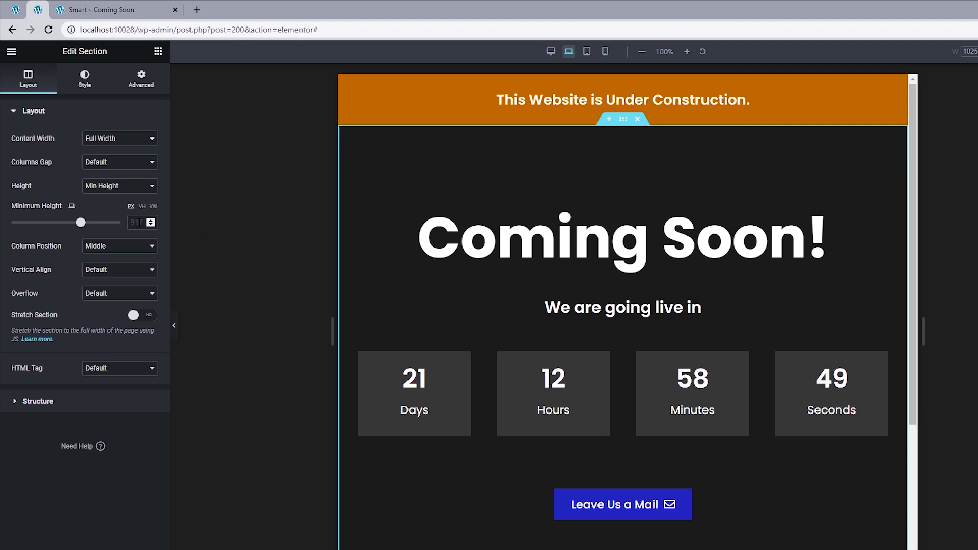
{"action": "left_click", "coordinate": [140, 223]}
{"action": "type", "text": "837"}
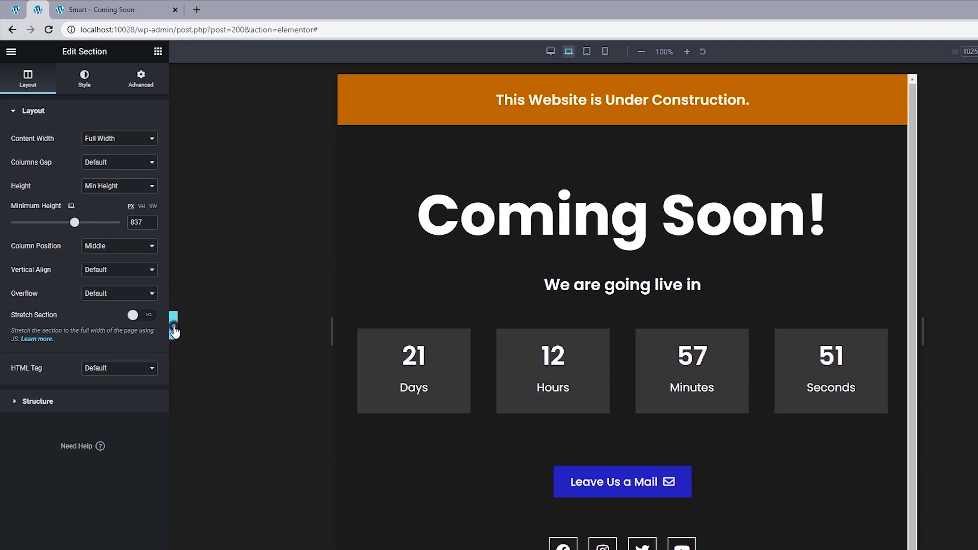
{"action": "left_click", "coordinate": [174, 329]}
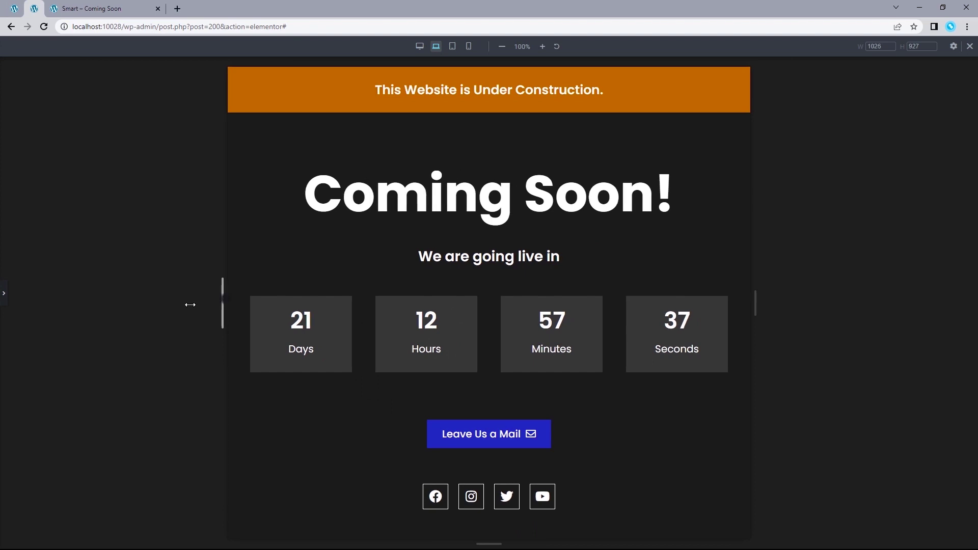
{"action": "left_click_drag", "start_coordinate": [190, 305], "coordinate": [11, 319]}
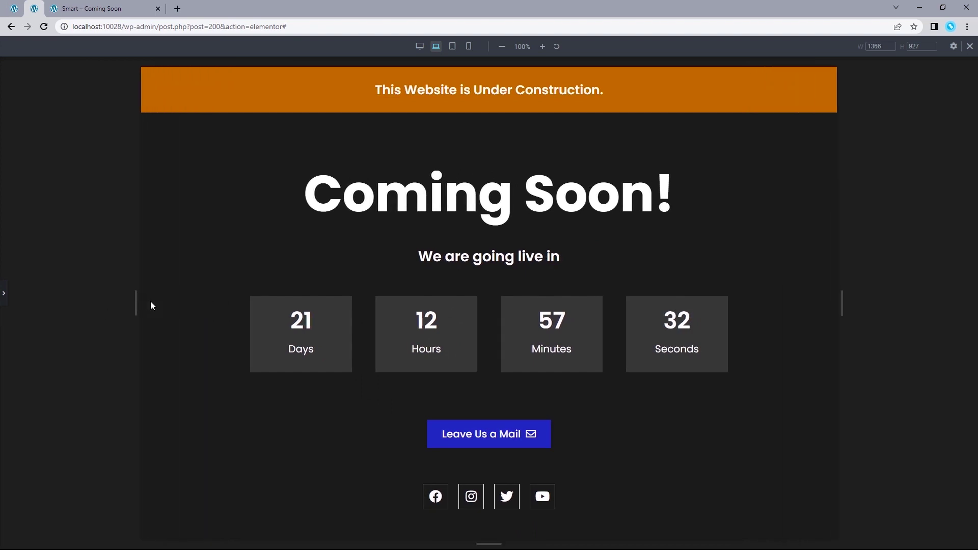
- Switch to the tablet view and set the font size of the "Coming Soon!" heading to 80 px
{"action": "left_click", "coordinate": [452, 51]}
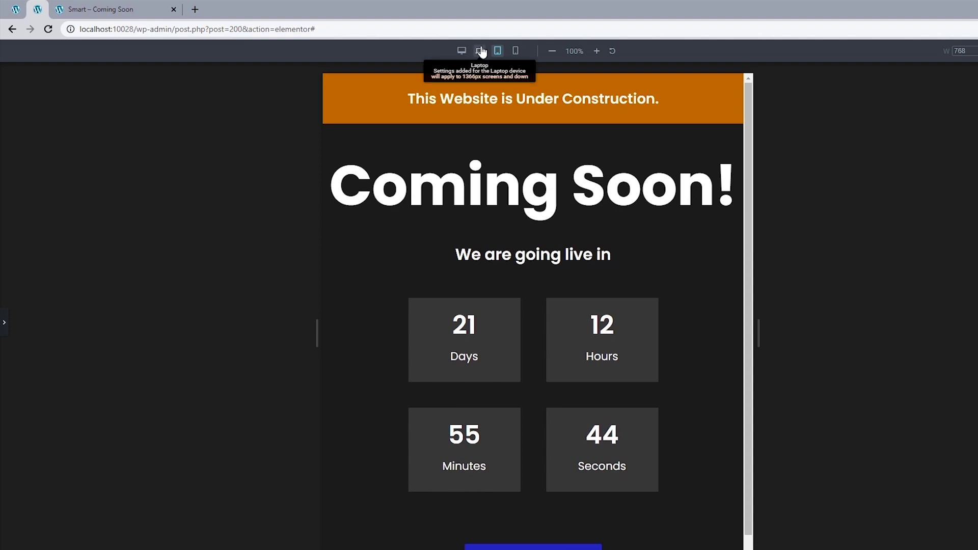
{"action": "left_click", "coordinate": [5, 320]}
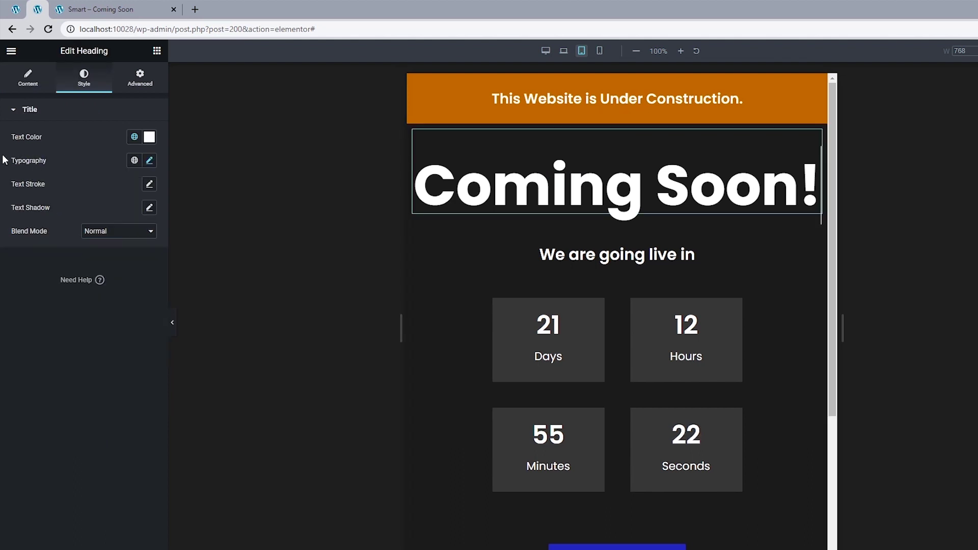
{"action": "left_click", "coordinate": [150, 160]}
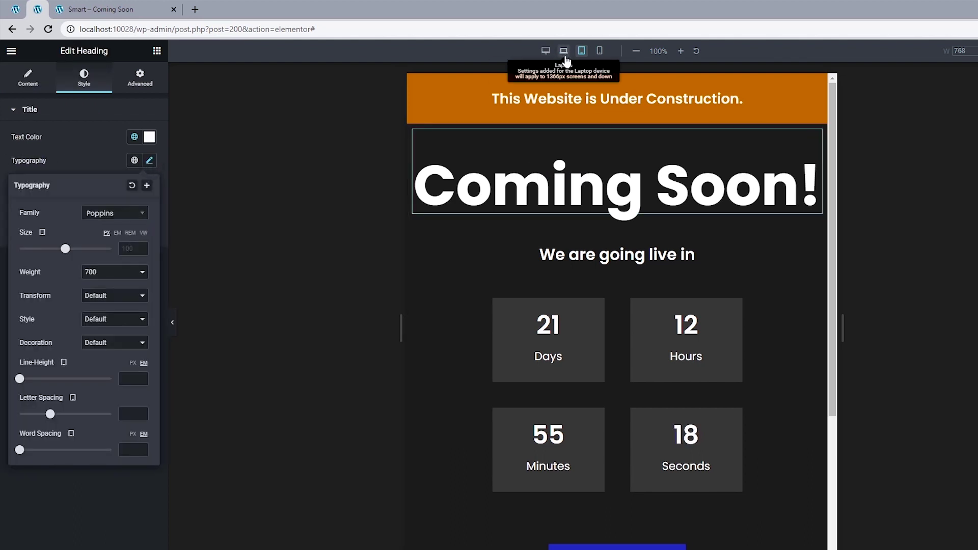
{"action": "left_click", "coordinate": [127, 248]}
{"action": "type", "text": "80"}
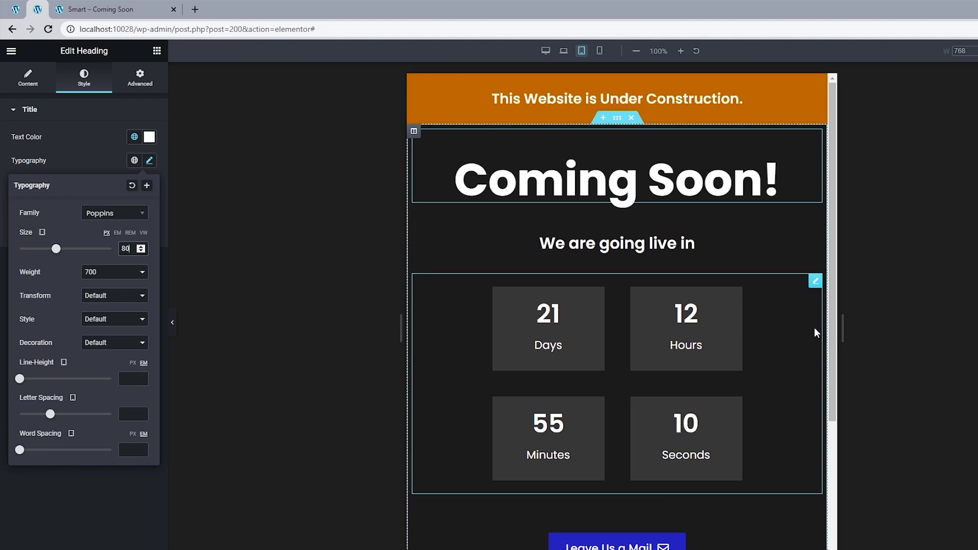
- Set the countdown's label top margin to 5 px for the tablet view
{"action": "left_click", "coordinate": [817, 284]}
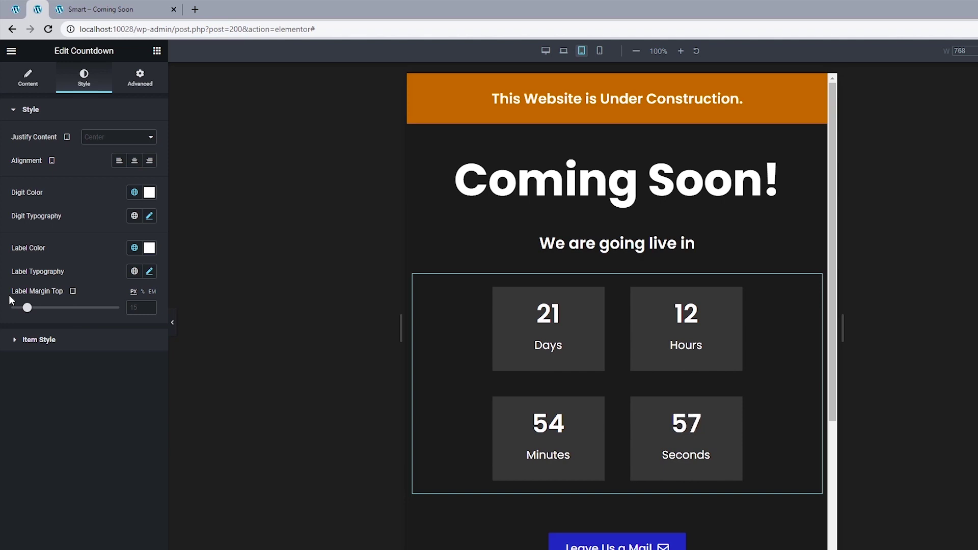
{"action": "left_click", "coordinate": [131, 307]}
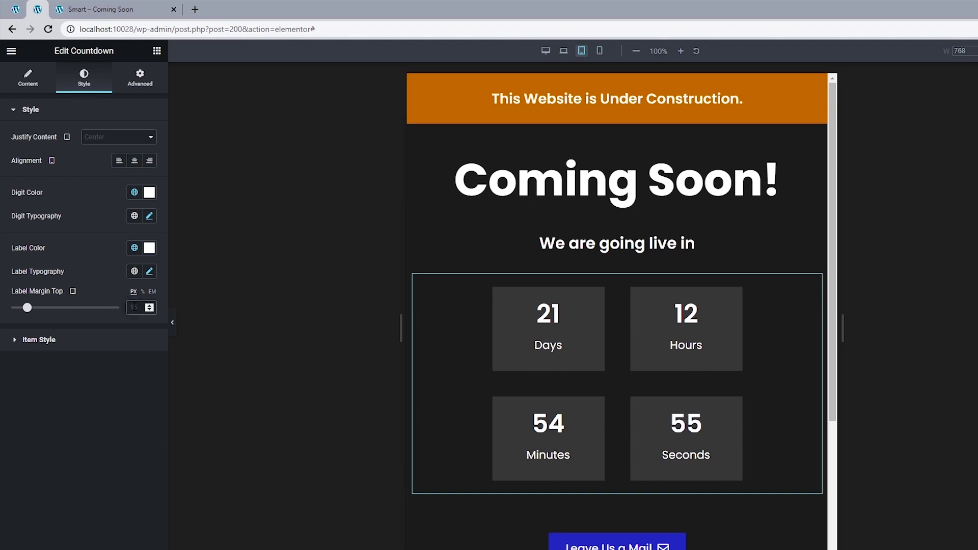
{"action": "type", "text": "5"}
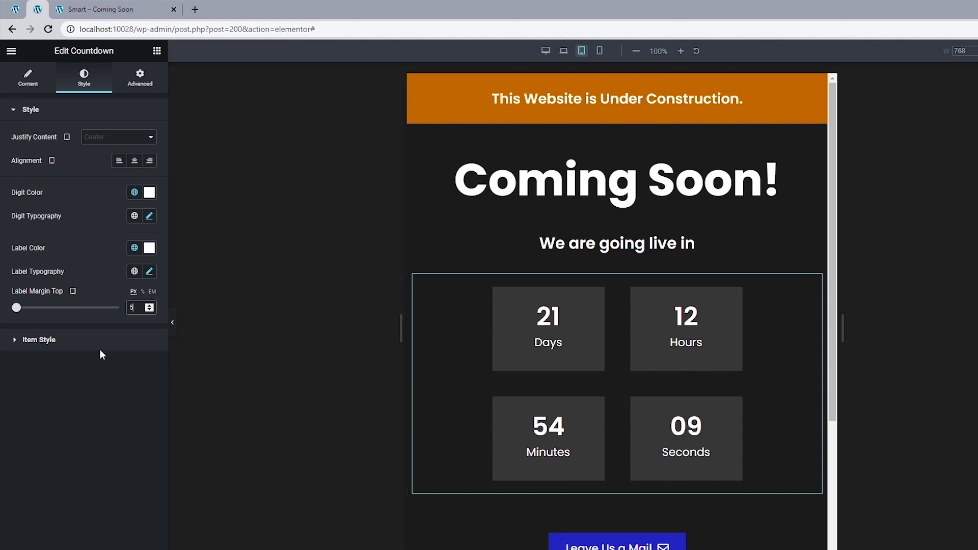
- Set the countdown's item width to 170 px and its item margin to 5 px on all sides for the tablet view
{"action": "left_click", "coordinate": [79, 338]}
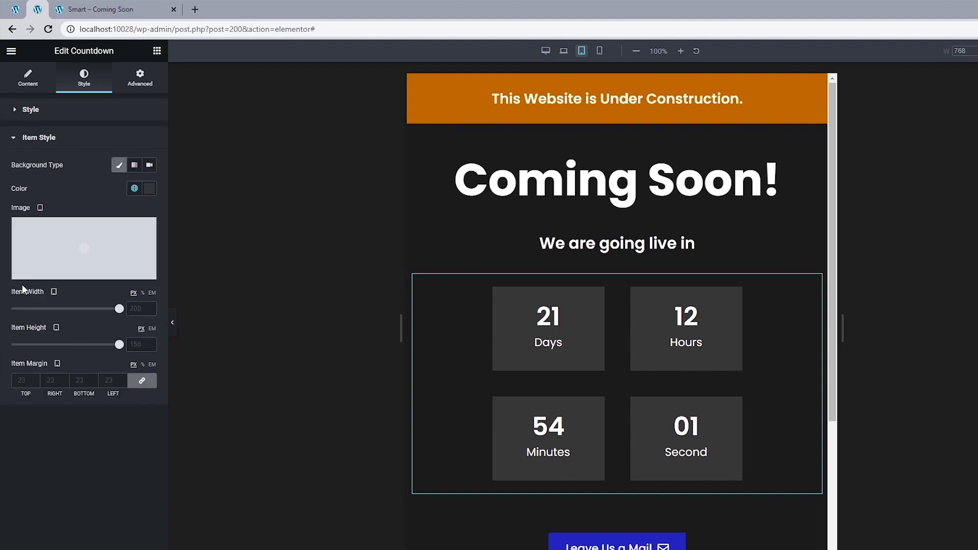
{"action": "left_click", "coordinate": [142, 307]}
{"action": "type", "text": "17"}
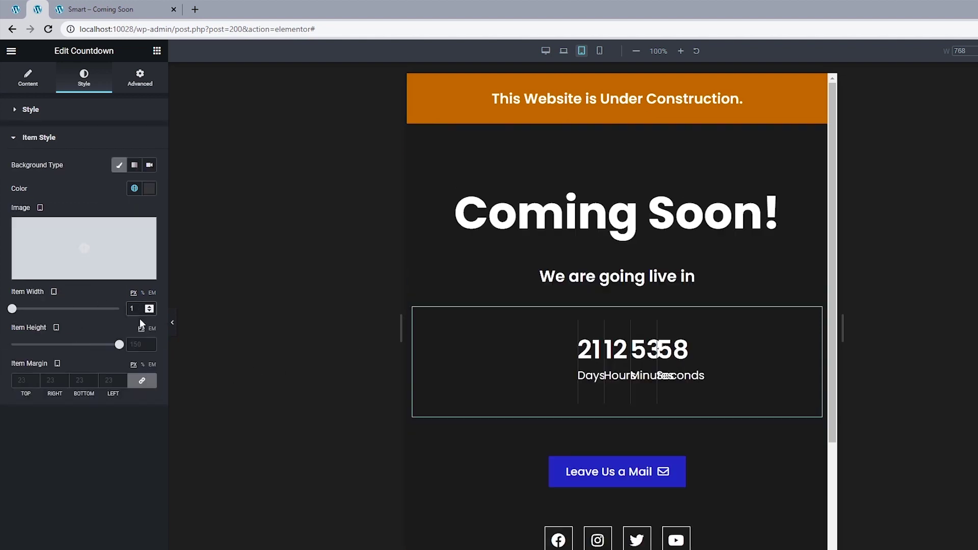
{"action": "type", "text": "0"}
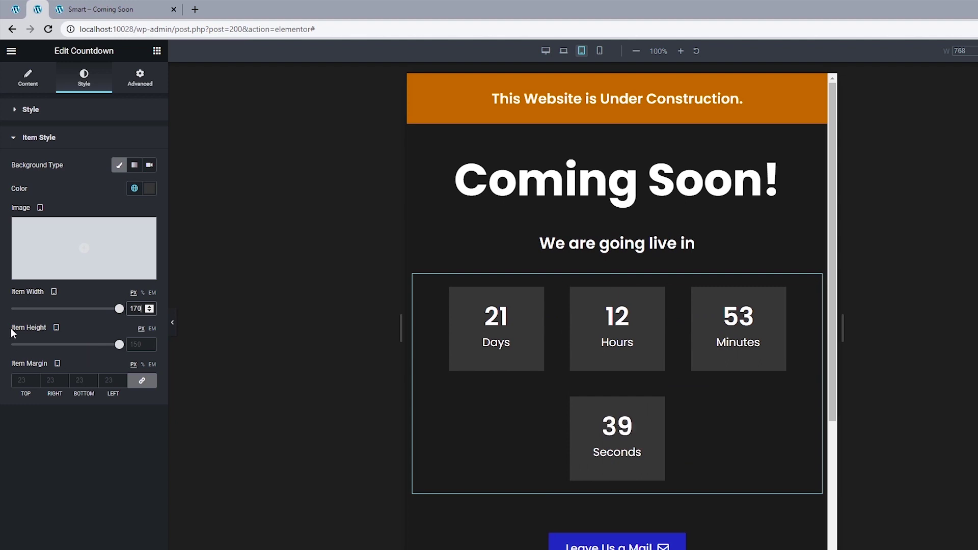
{"action": "left_click", "coordinate": [22, 380]}
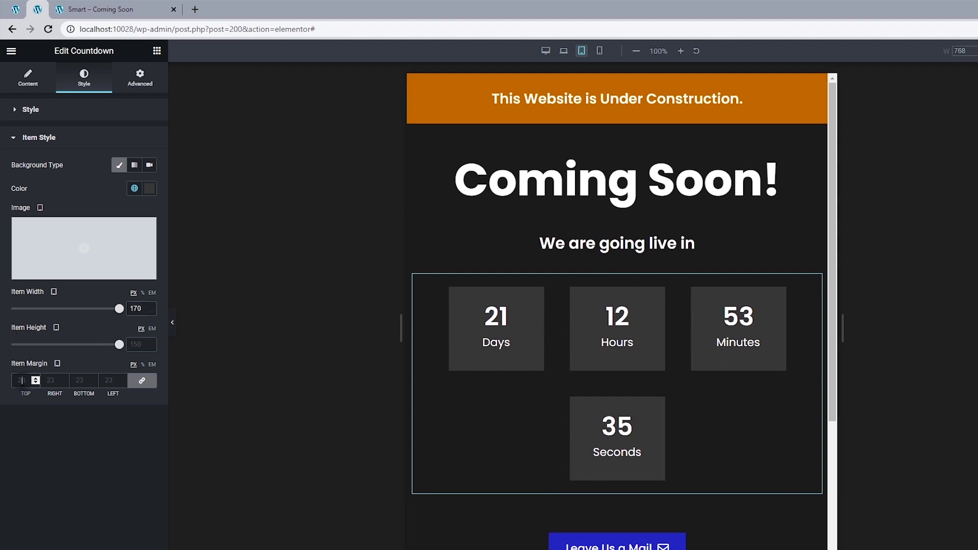
{"action": "type", "text": "5"}
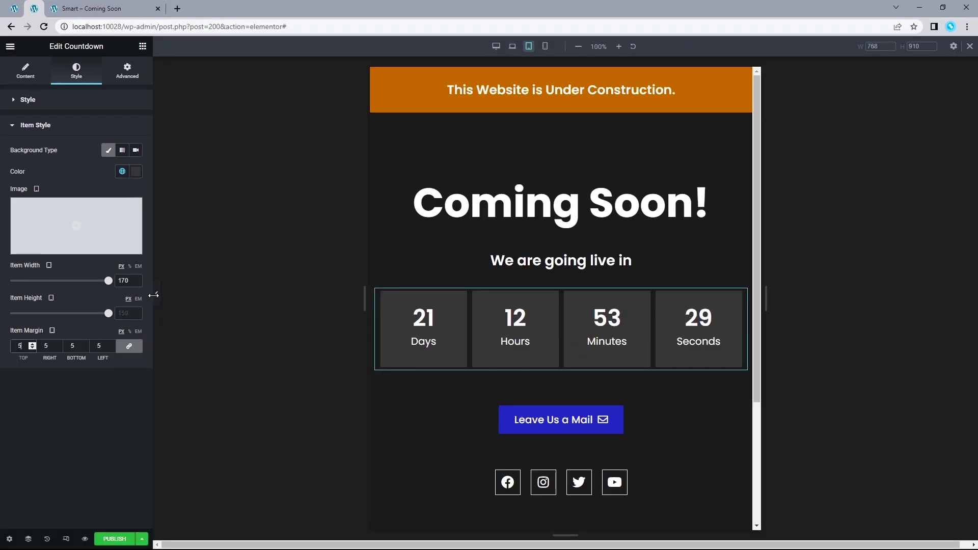
- Preview the tablet layout without the editing panel, then switch to the mobile view and set the "Coming Soon!" heading's font size to 40 px
{"action": "left_click", "coordinate": [159, 295]}
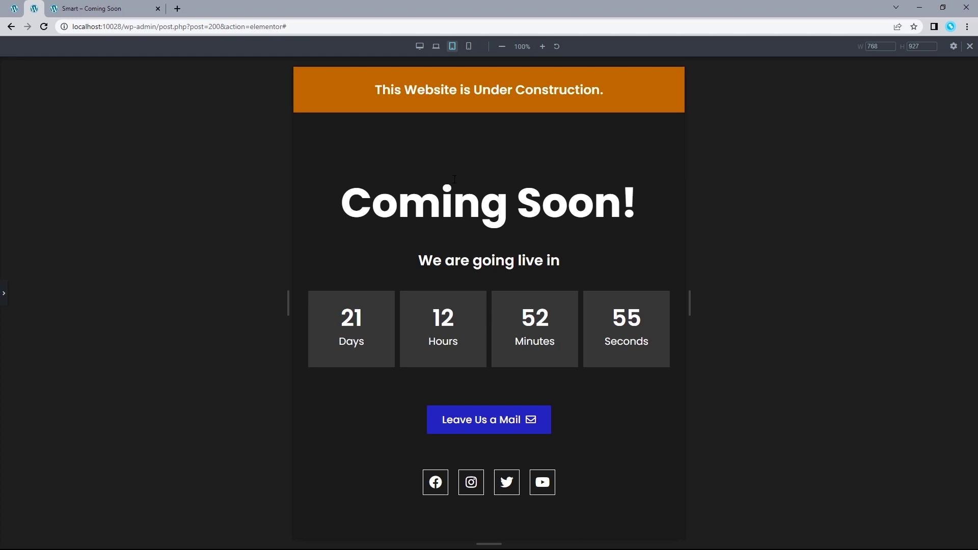
{"action": "left_click", "coordinate": [469, 47]}
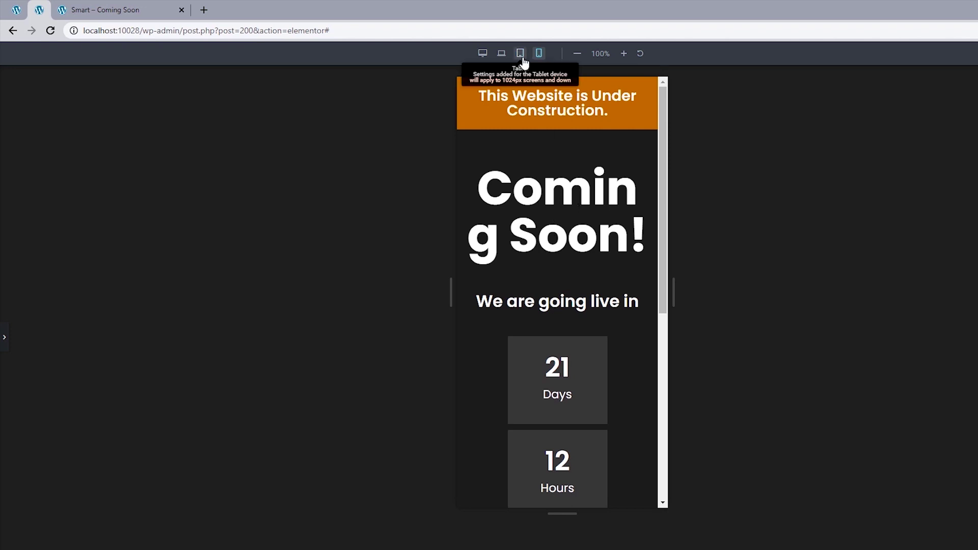
{"action": "left_click", "coordinate": [4, 337]}
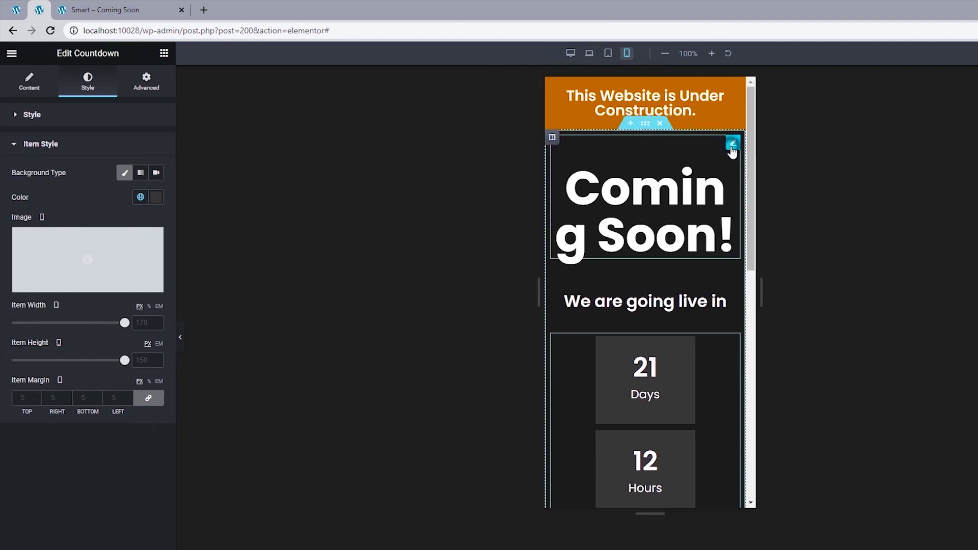
{"action": "left_click", "coordinate": [731, 145]}
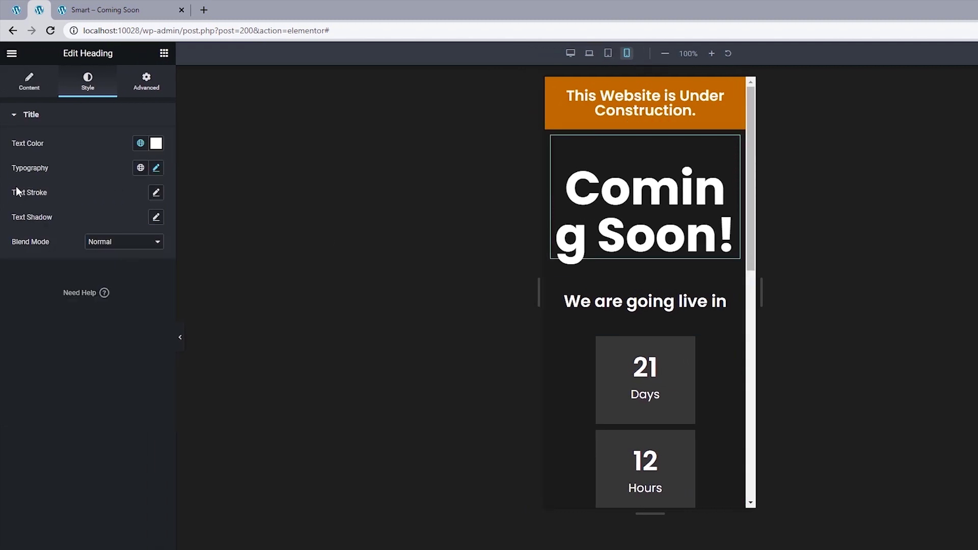
{"action": "left_click", "coordinate": [158, 171]}
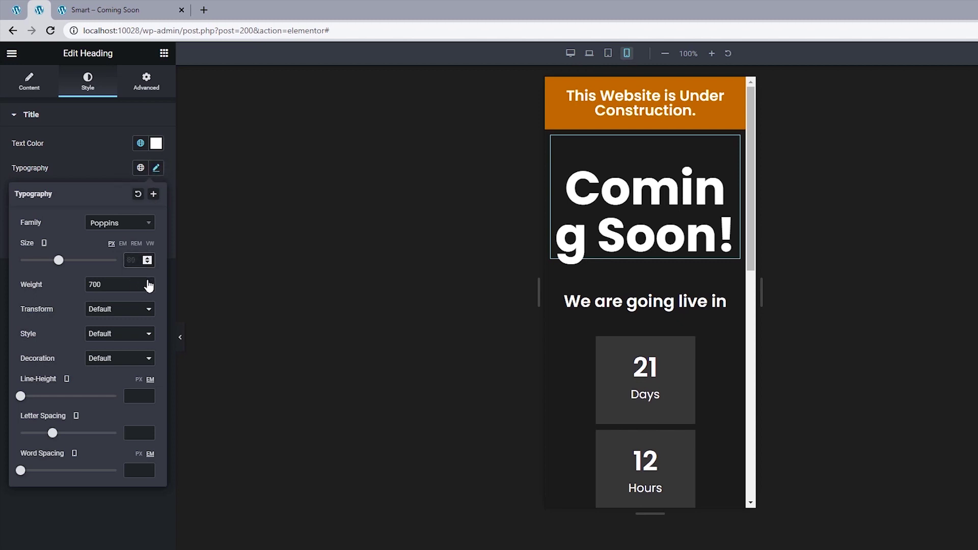
{"action": "type", "text": "40"}
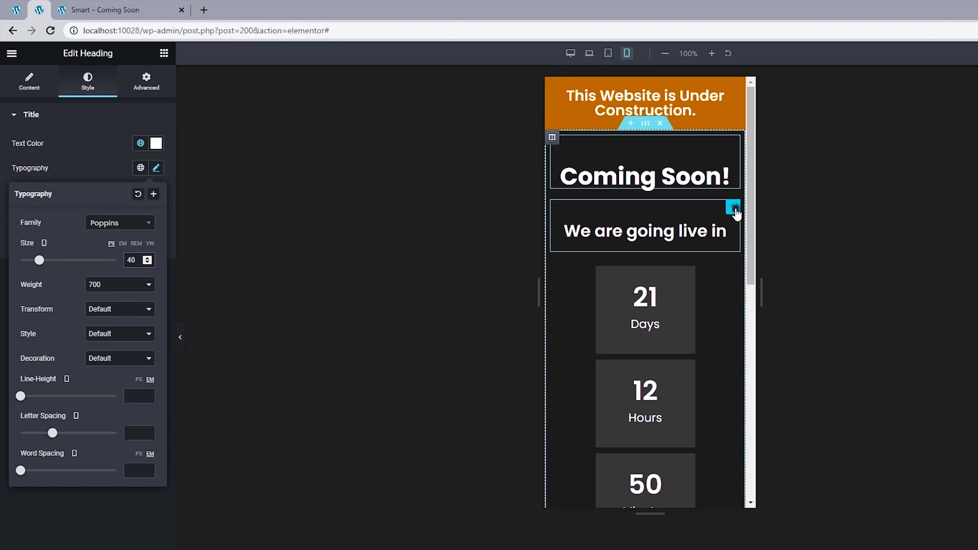
- Set the font size of the "We are going live in" heading to 22 px for the mobile view
{"action": "left_click", "coordinate": [733, 208]}
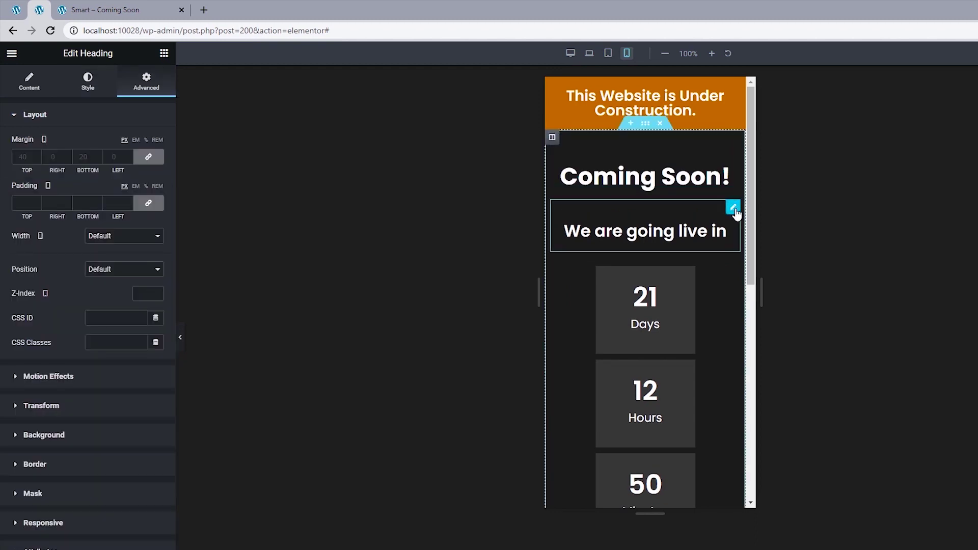
{"action": "left_click", "coordinate": [108, 92]}
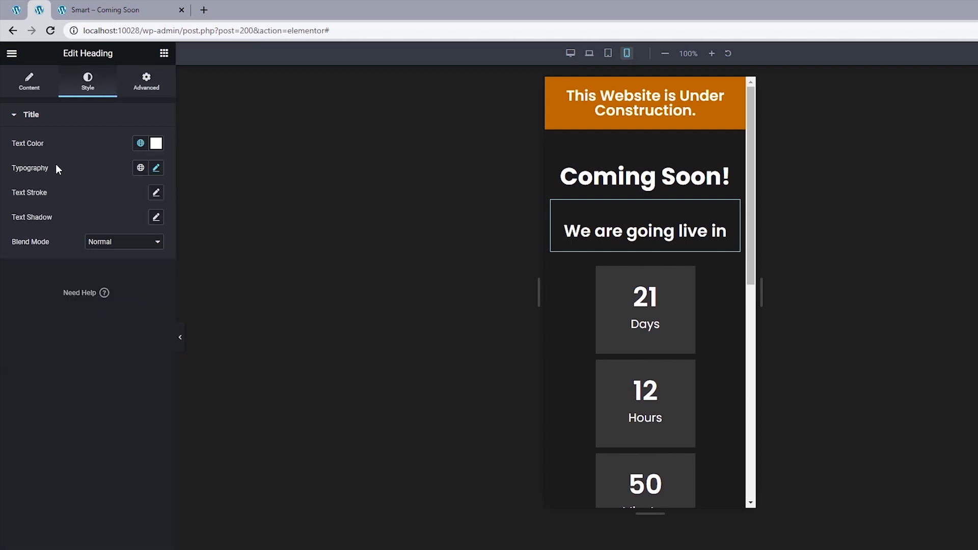
{"action": "left_click", "coordinate": [157, 169]}
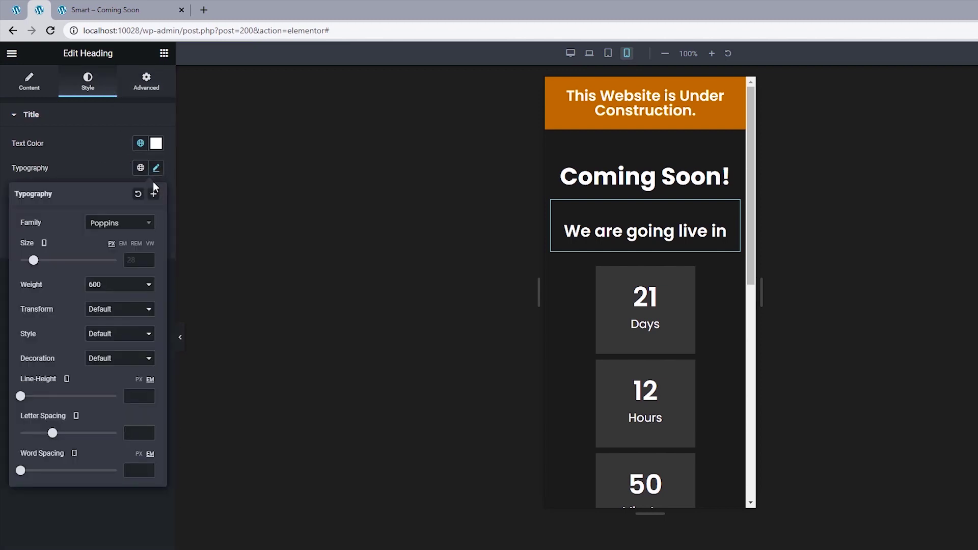
{"action": "left_click", "coordinate": [131, 260]}
{"action": "type", "text": "22"}
{"action": "scroll", "coordinate": [716, 304], "scroll_direction": "down", "scroll_amount": 3}
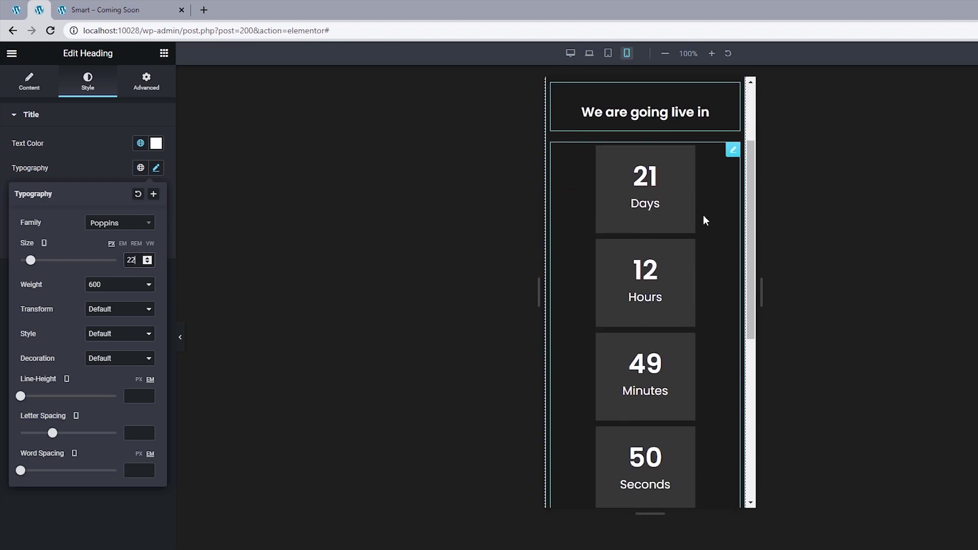
- Set the font size of the countdown's digits to 22 px for the mobile view
{"action": "left_click", "coordinate": [733, 151]}
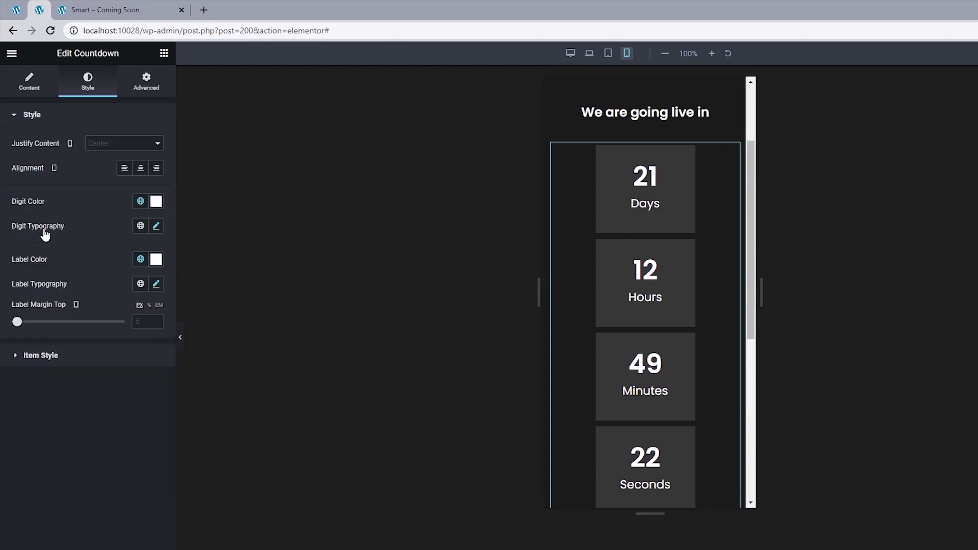
{"action": "left_click", "coordinate": [156, 226]}
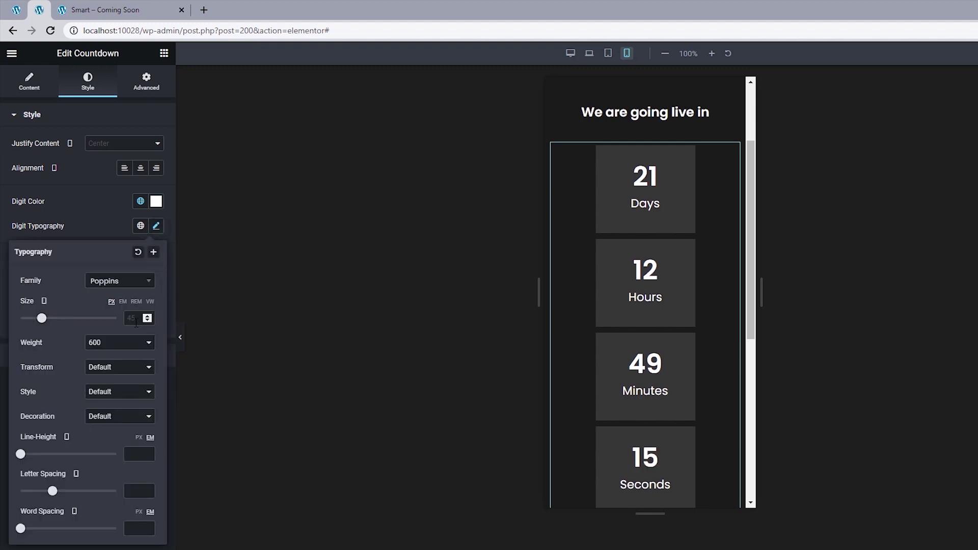
{"action": "left_click", "coordinate": [134, 319]}
{"action": "type", "text": "22"}
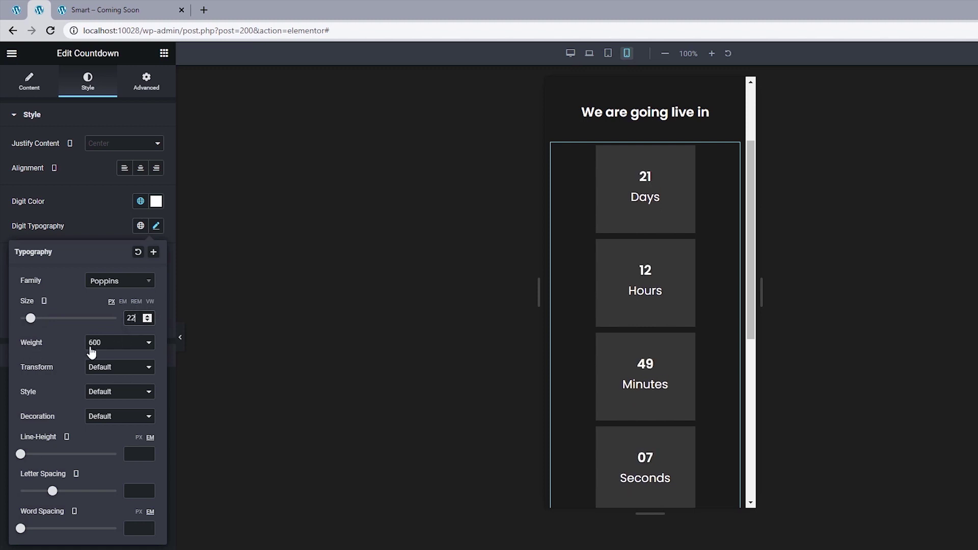
{"action": "left_click", "coordinate": [4, 223]}
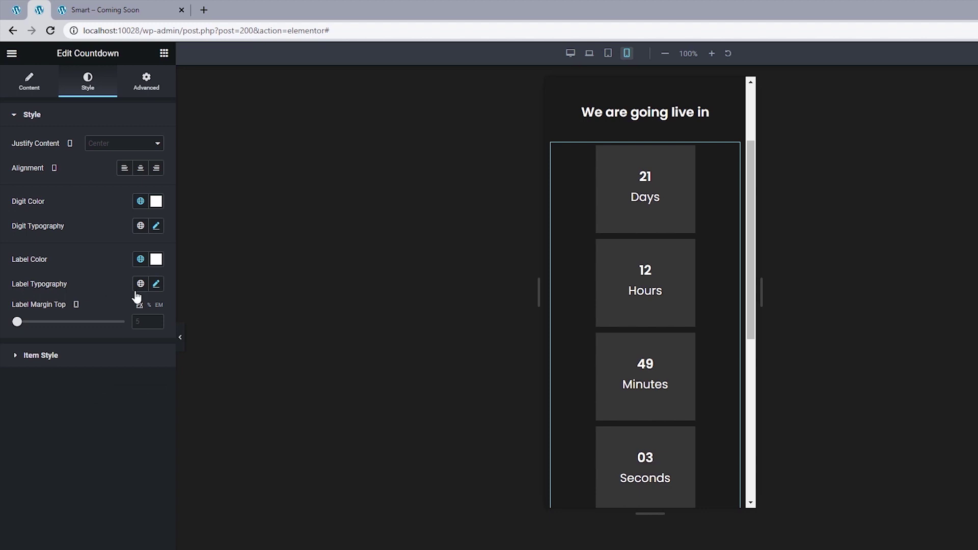
- Set the font size of the countdown's labels to 14 px for the mobile view
{"action": "left_click", "coordinate": [156, 283]}
{"action": "left_click", "coordinate": [137, 377]}
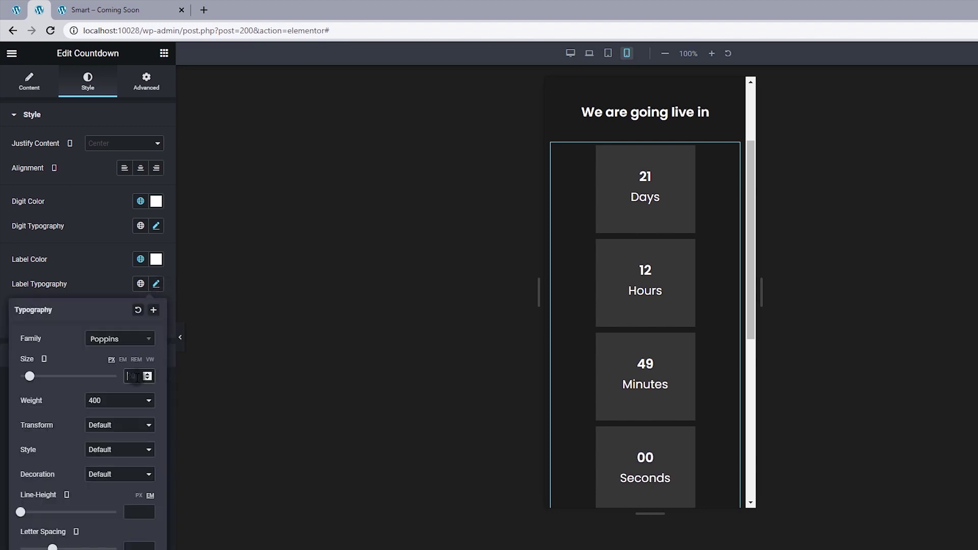
{"action": "type", "text": "14"}
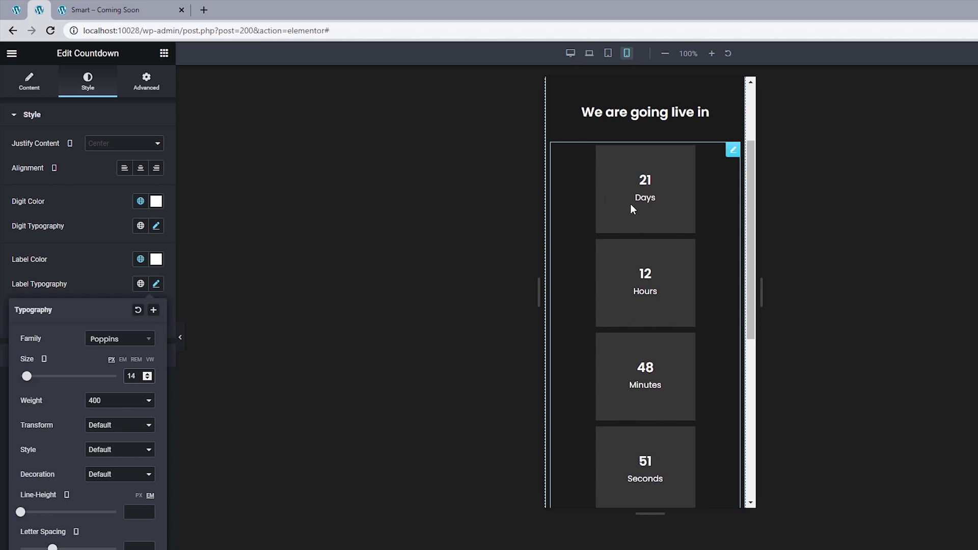
{"action": "left_click", "coordinate": [1, 260]}
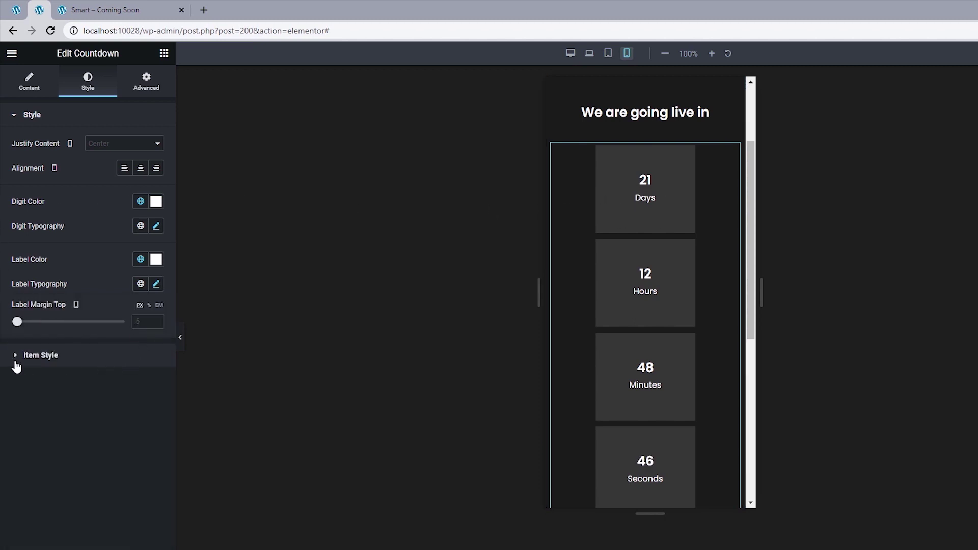
- Set the countdown's item width to 70 px and item height to 75 px for the mobile view, and preview the layout without the editing panel
{"action": "left_click", "coordinate": [57, 368]}
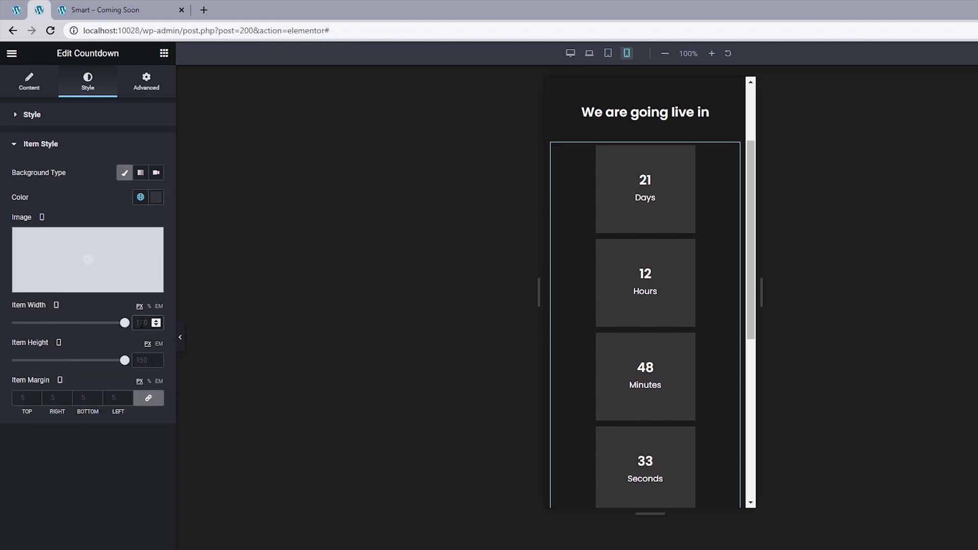
{"action": "left_click", "coordinate": [136, 323]}
{"action": "type", "text": "70"}
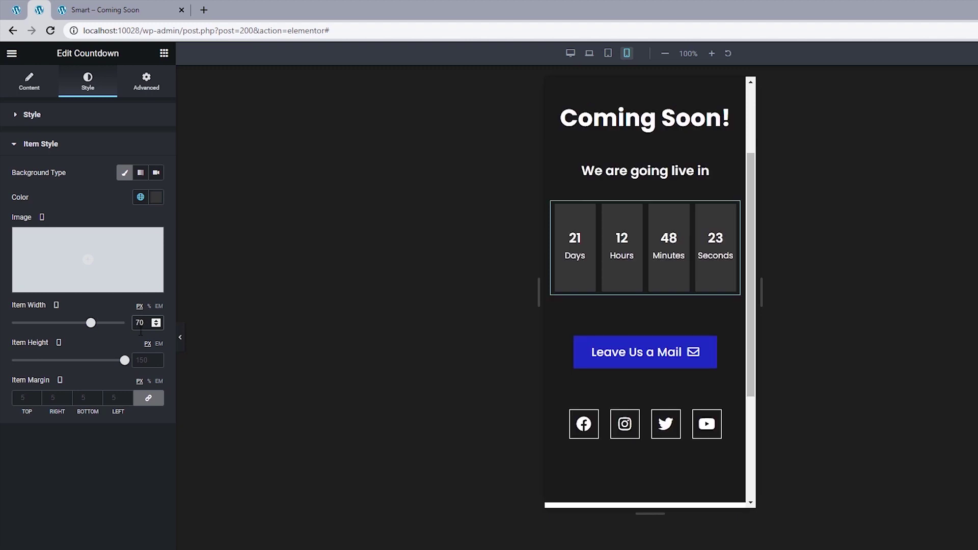
{"action": "left_click", "coordinate": [143, 363]}
{"action": "type", "text": "75"}
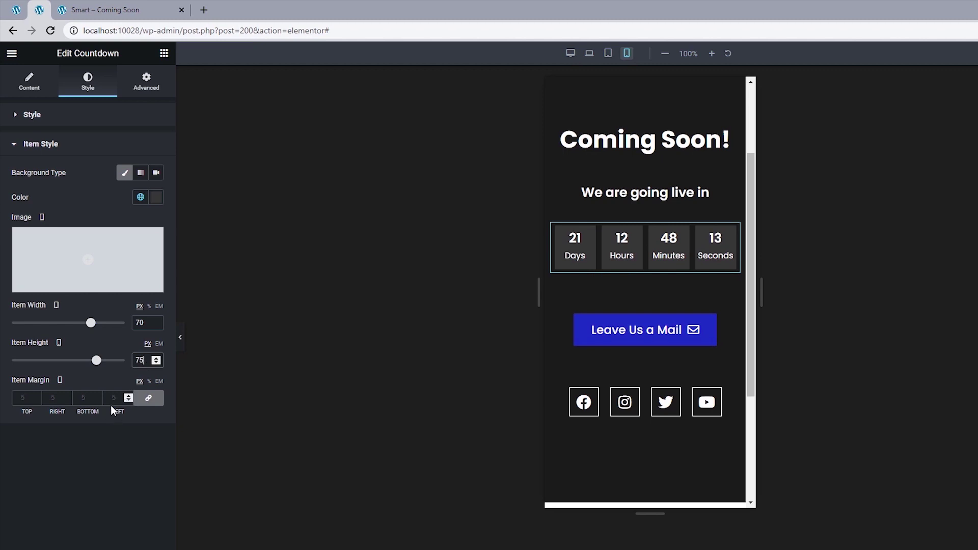
{"action": "left_click", "coordinate": [180, 338]}
{"action": "scroll", "coordinate": [574, 321], "scroll_direction": "up", "scroll_amount": 3}
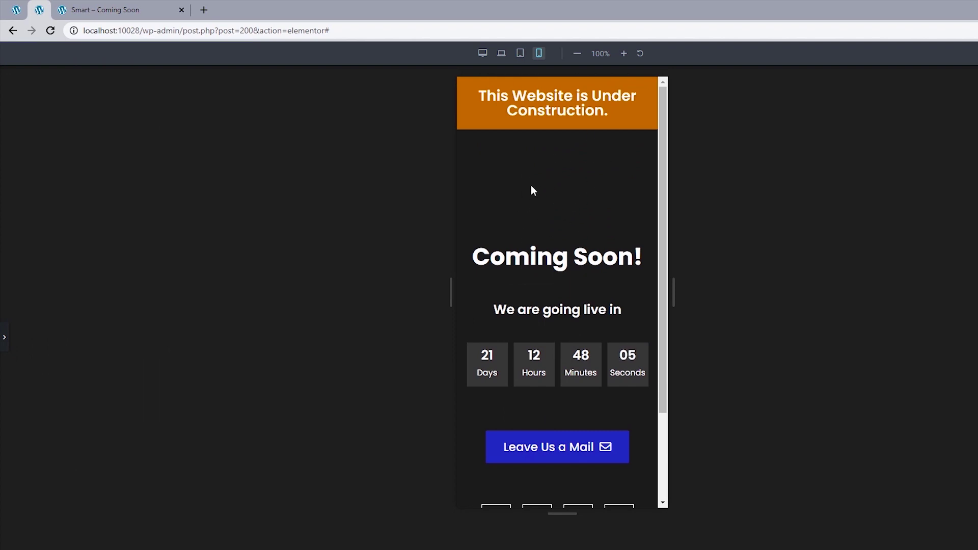
{"action": "scroll", "coordinate": [531, 192], "scroll_direction": "down", "scroll_amount": 2}
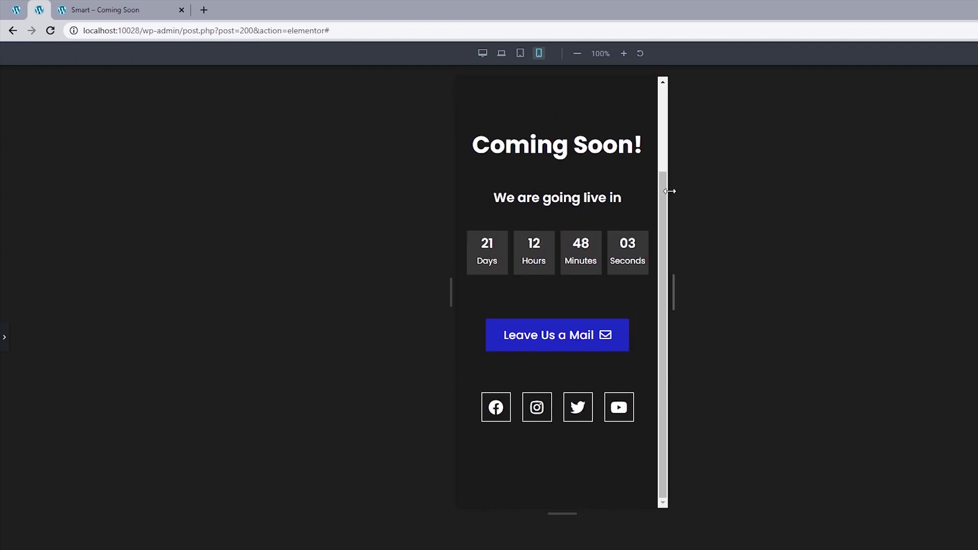
{"action": "left_click_drag", "start_coordinate": [663, 189], "coordinate": [665, 109]}
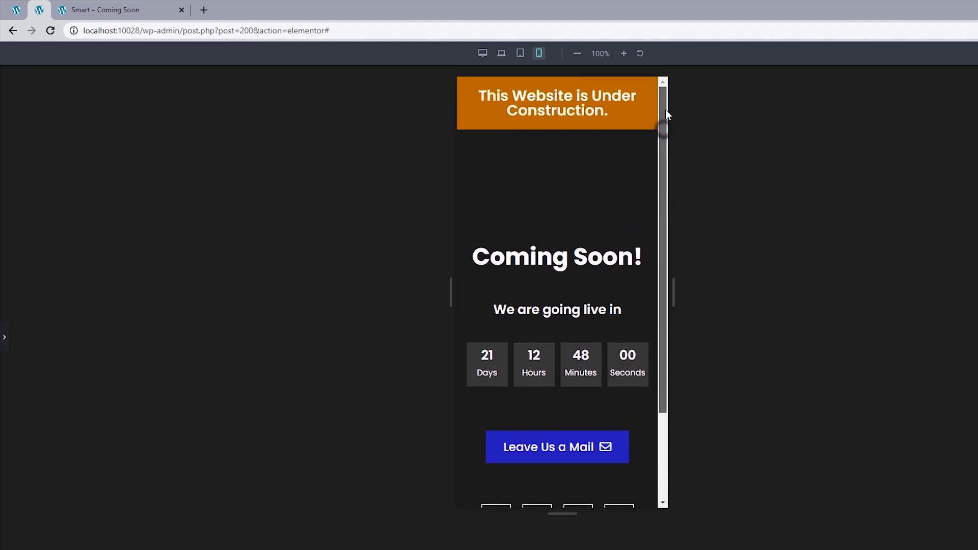
{"action": "left_click", "coordinate": [4, 338]}
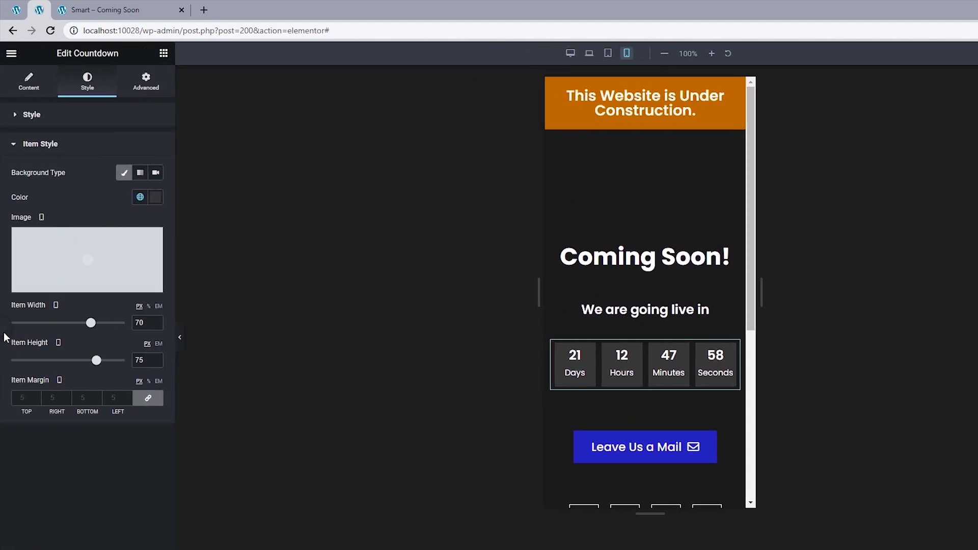
- Set the minimum height of the section containing the "Coming Soon!" heading to 646 px for the mobile view
{"action": "mouse_move", "coordinate": [626, 167]}
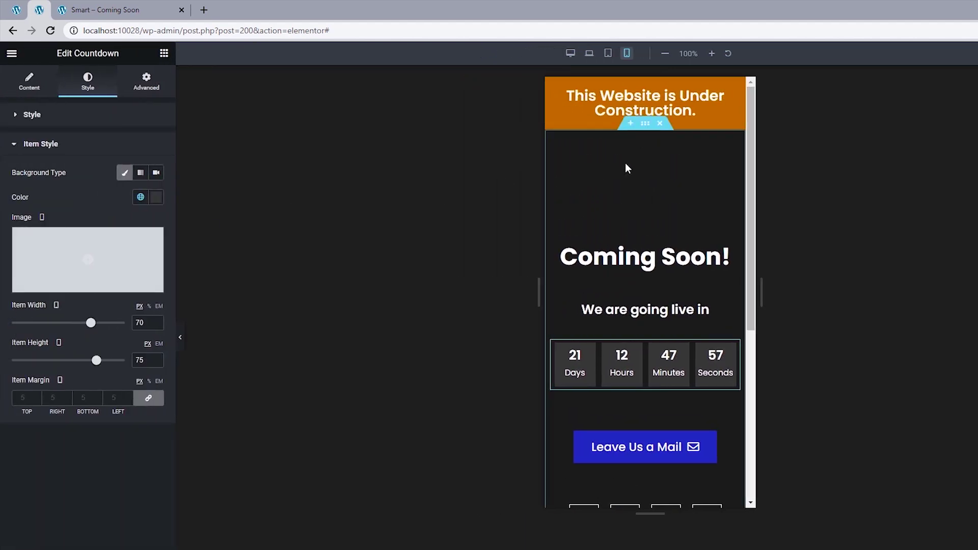
{"action": "left_click", "coordinate": [646, 128]}
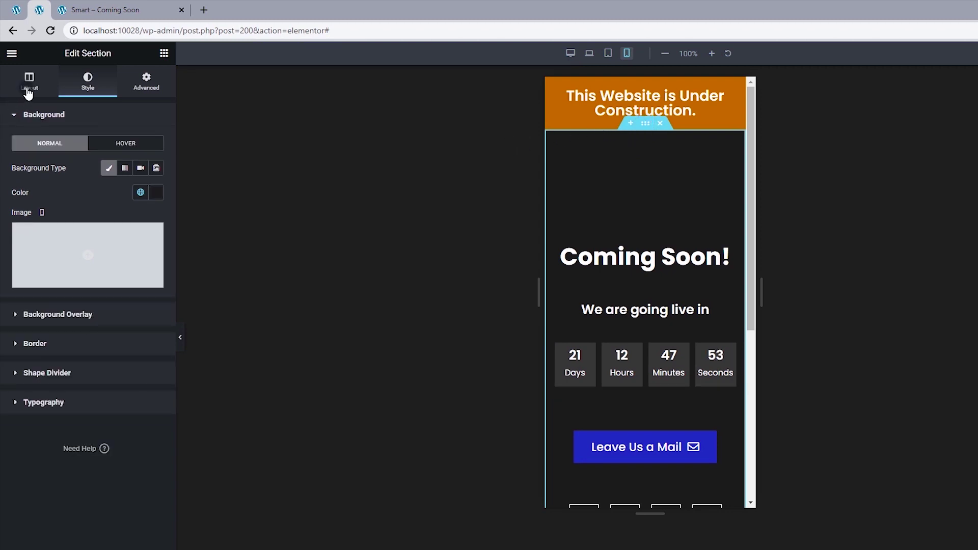
{"action": "left_click", "coordinate": [29, 89]}
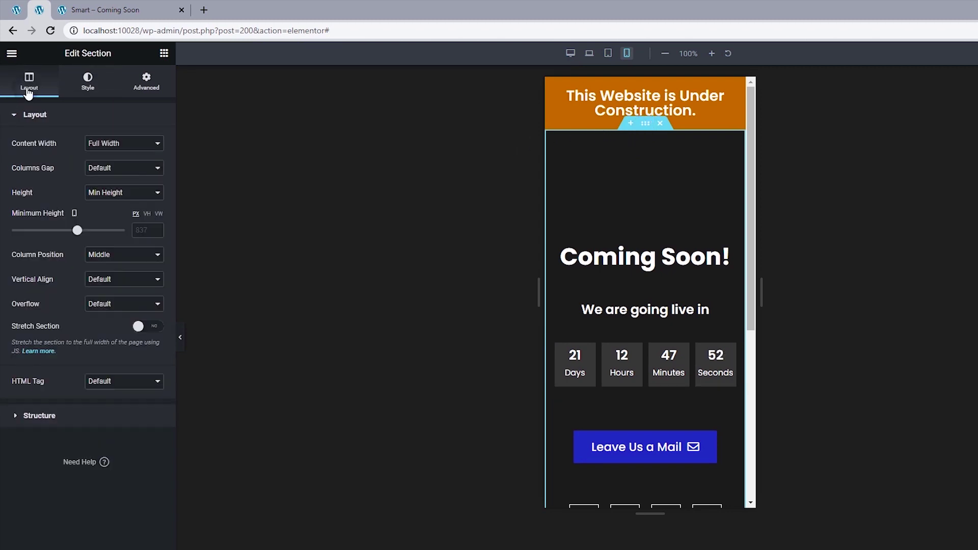
{"action": "left_click", "coordinate": [139, 230]}
{"action": "type", "text": "646"}
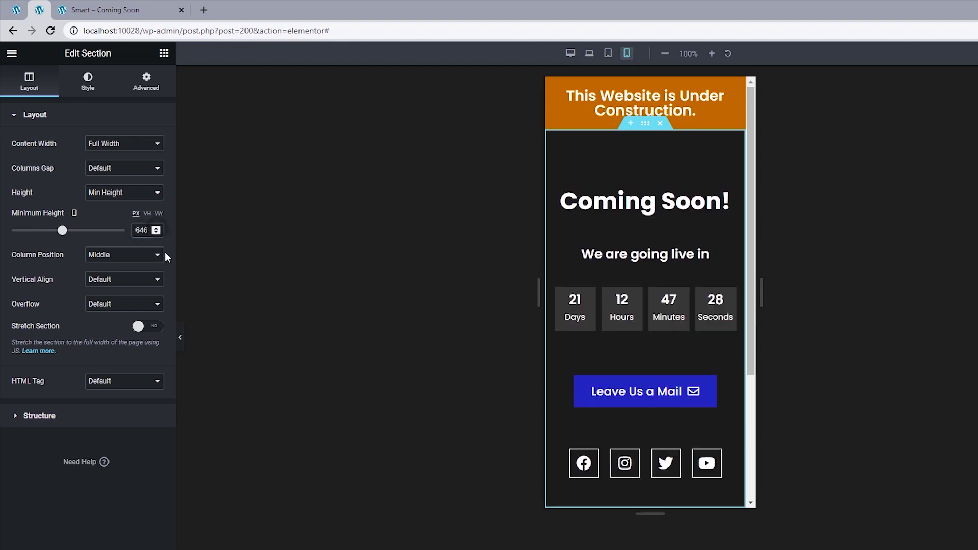
- Check the layout at a wider mobile width and in the tablet, laptop and desktop views, and publish the page
{"action": "left_click", "coordinate": [181, 337]}
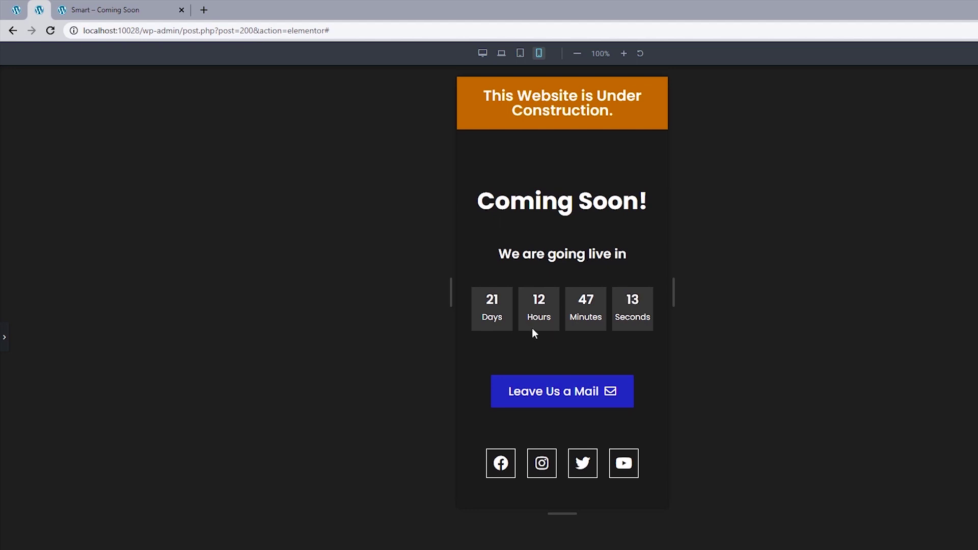
{"action": "left_click_drag", "start_coordinate": [452, 295], "coordinate": [204, 349]}
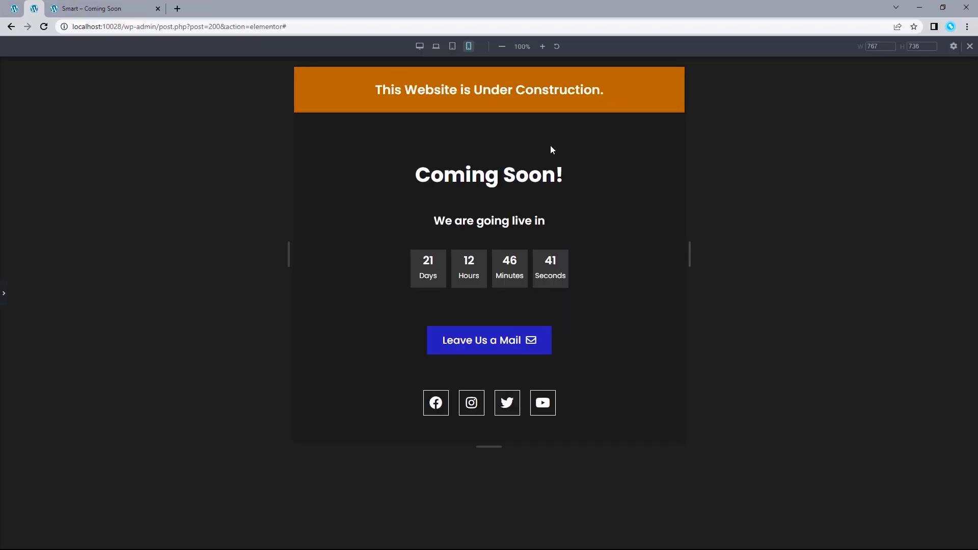
{"action": "left_click", "coordinate": [453, 46]}
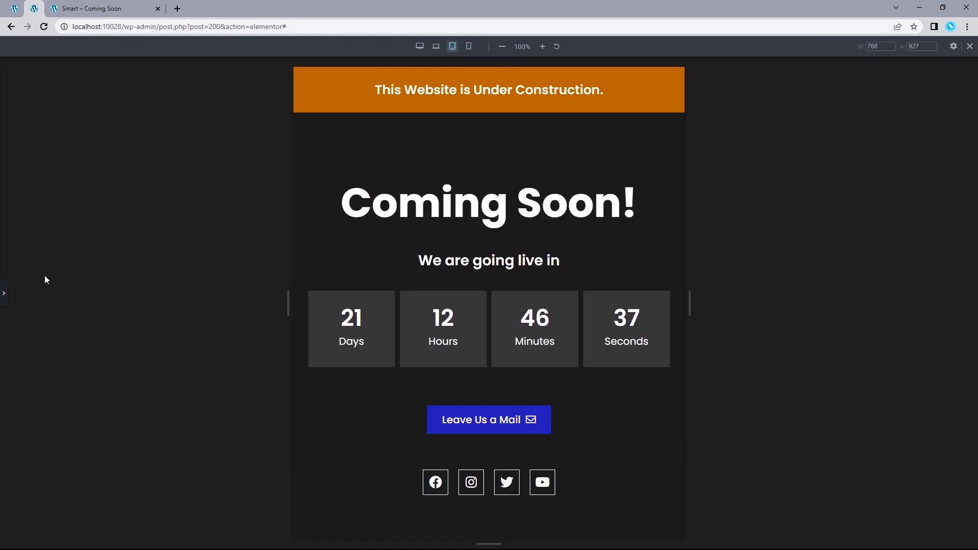
{"action": "left_click", "coordinate": [4, 293]}
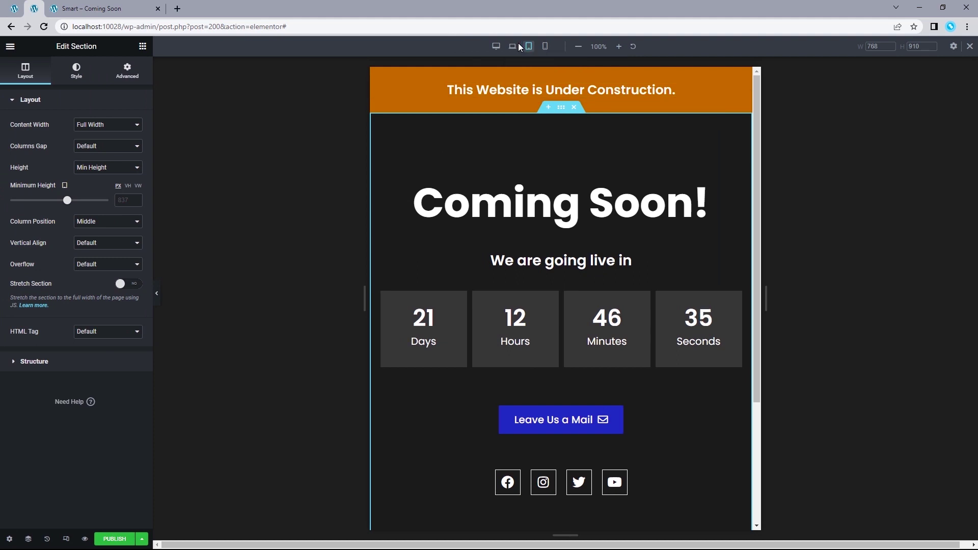
{"action": "left_click", "coordinate": [513, 46]}
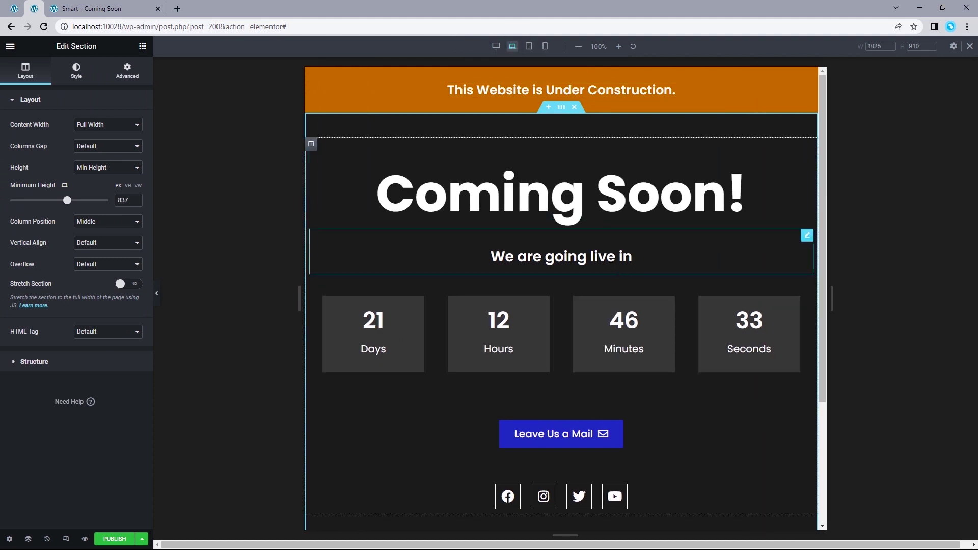
{"action": "left_click", "coordinate": [496, 46]}
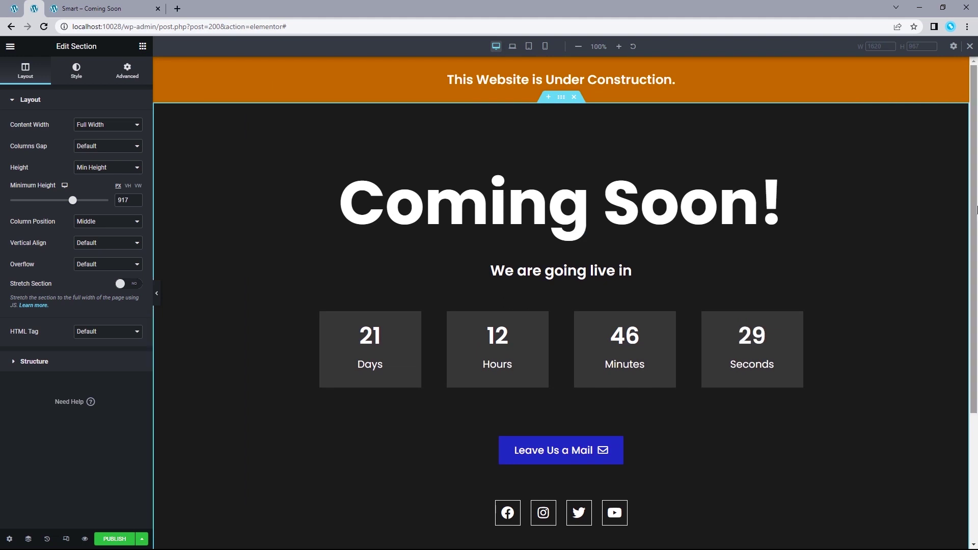
{"action": "left_click", "coordinate": [120, 540]}
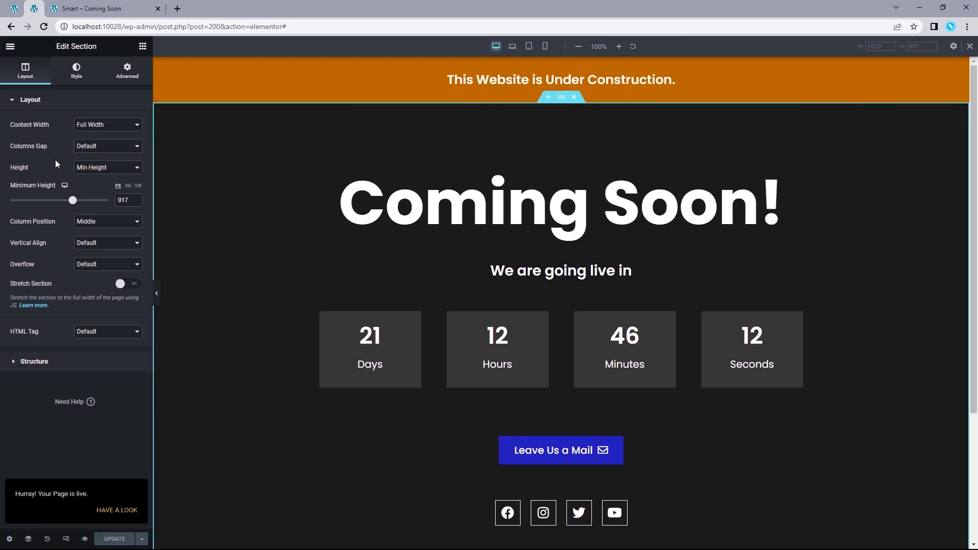
- Return to Elementor's Maintenance Mode settings and reload the page to refresh the available templates
{"action": "left_click", "coordinate": [11, 8]}
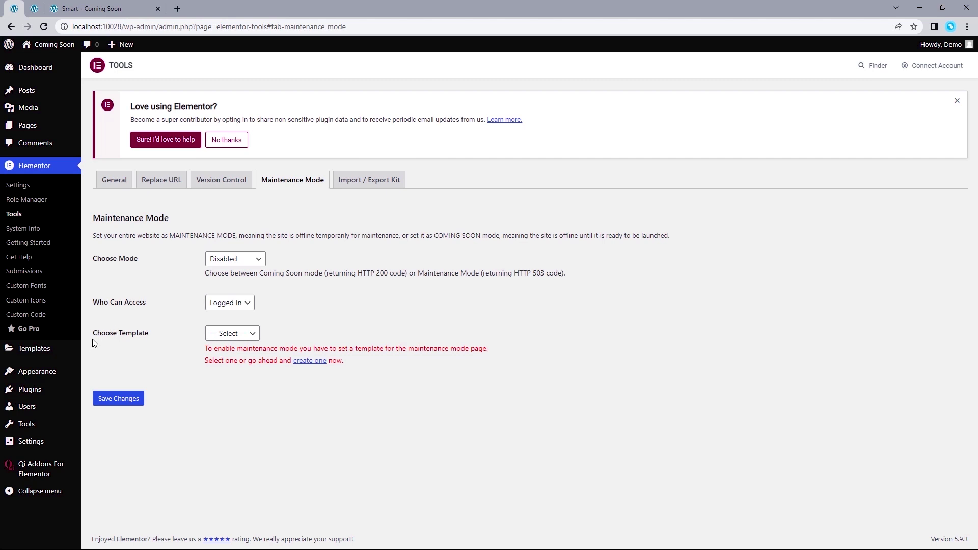
{"action": "left_click", "coordinate": [220, 335]}
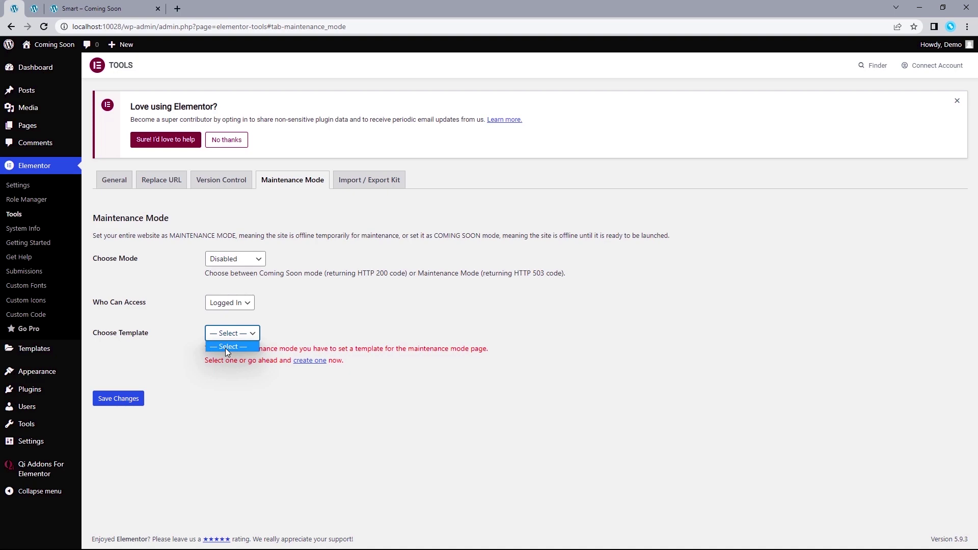
{"action": "mouse_move", "coordinate": [75, 49]}
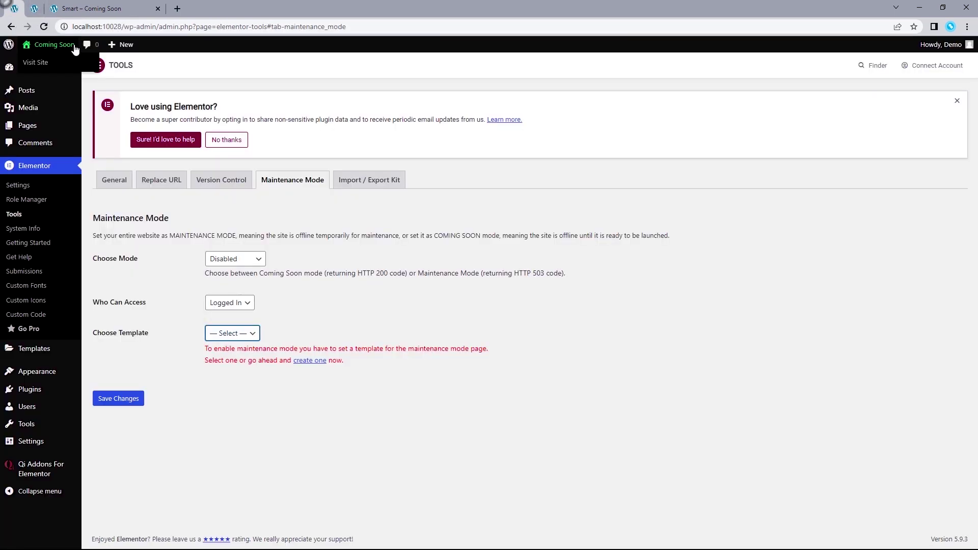
{"action": "left_click", "coordinate": [44, 25]}
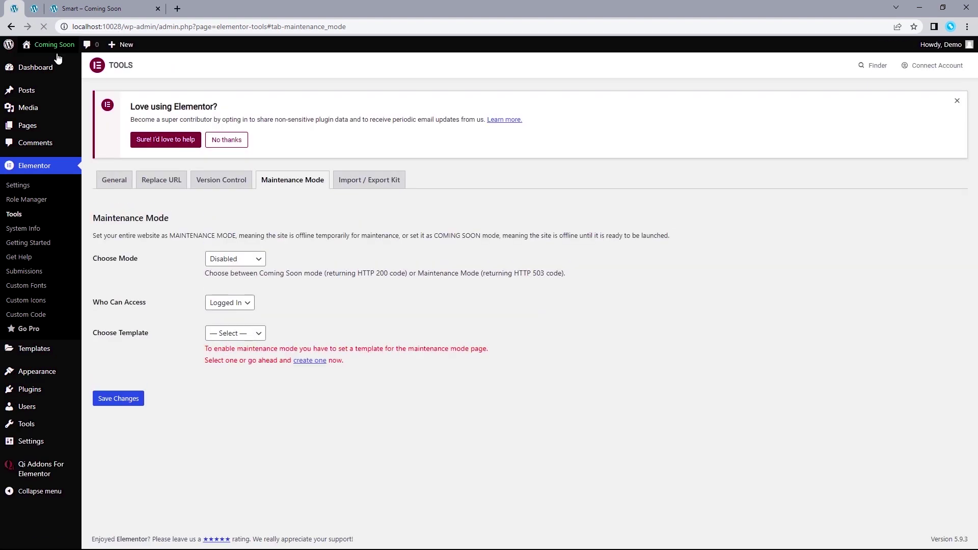
- Set the maintenance mode to Coming Soon with the "Coming Soon" template, and save the changes
{"action": "left_click", "coordinate": [249, 259]}
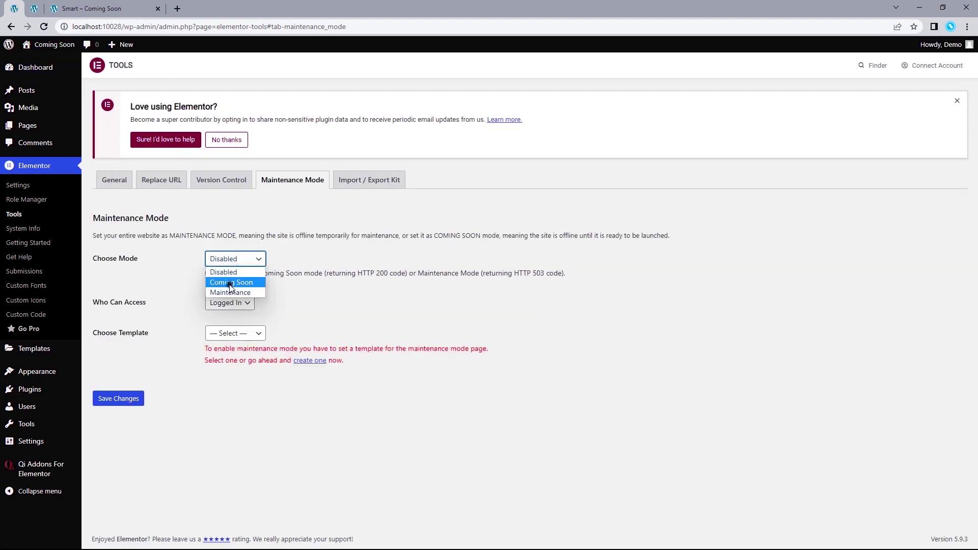
{"action": "left_click", "coordinate": [230, 283]}
{"action": "key", "text": "Tab"}
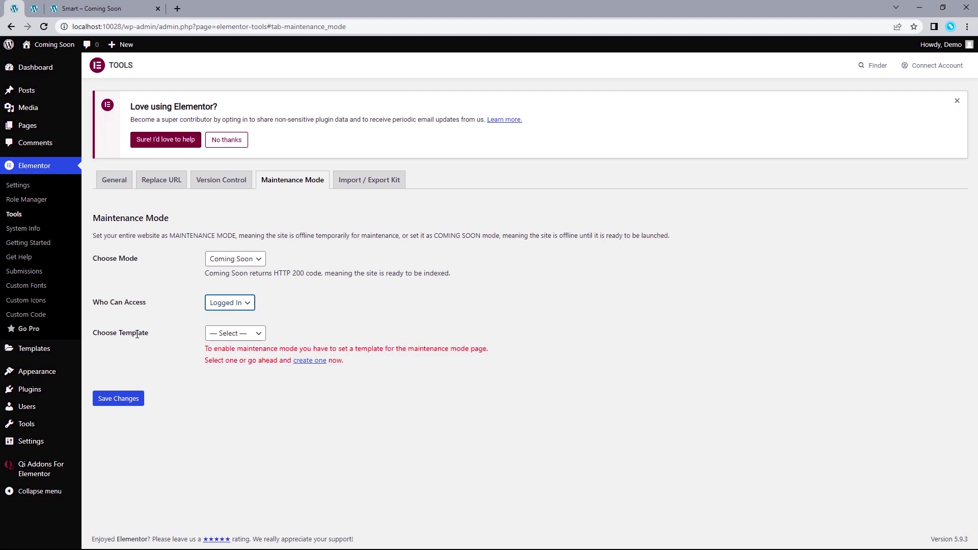
{"action": "left_click", "coordinate": [229, 334]}
{"action": "left_click", "coordinate": [237, 356]}
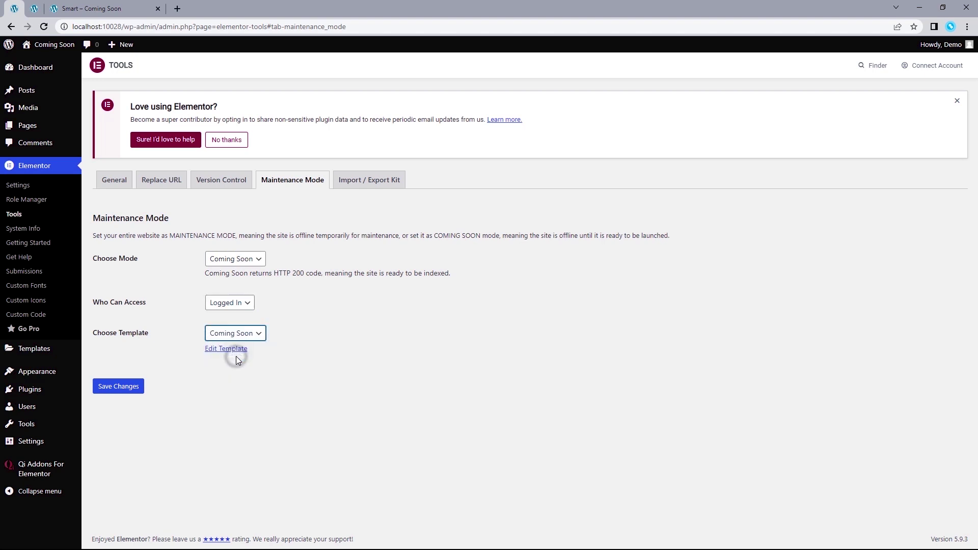
{"action": "left_click", "coordinate": [118, 392]}
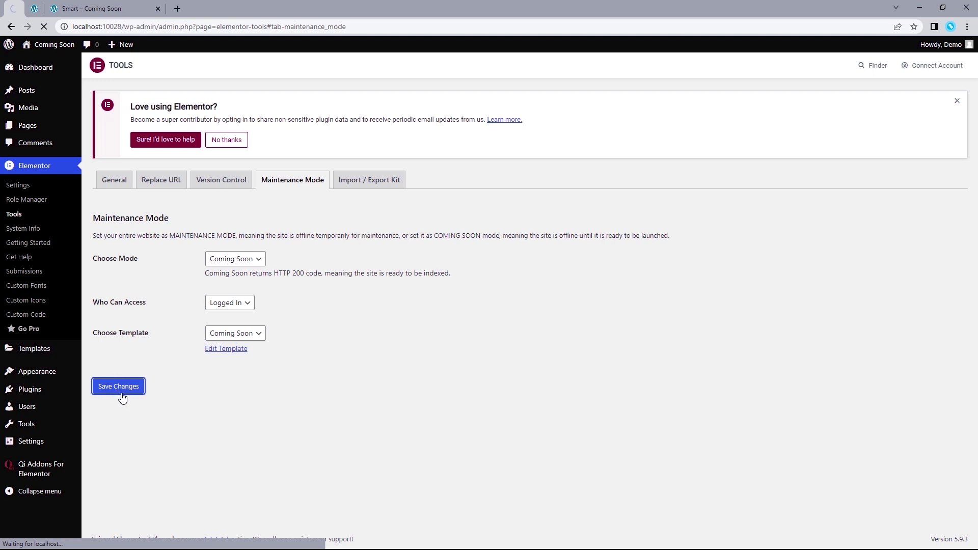
- Open the site in an incognito window, test the "Leave Us a Mail" button and dismiss the app chooser
{"action": "right_click", "coordinate": [33, 62]}
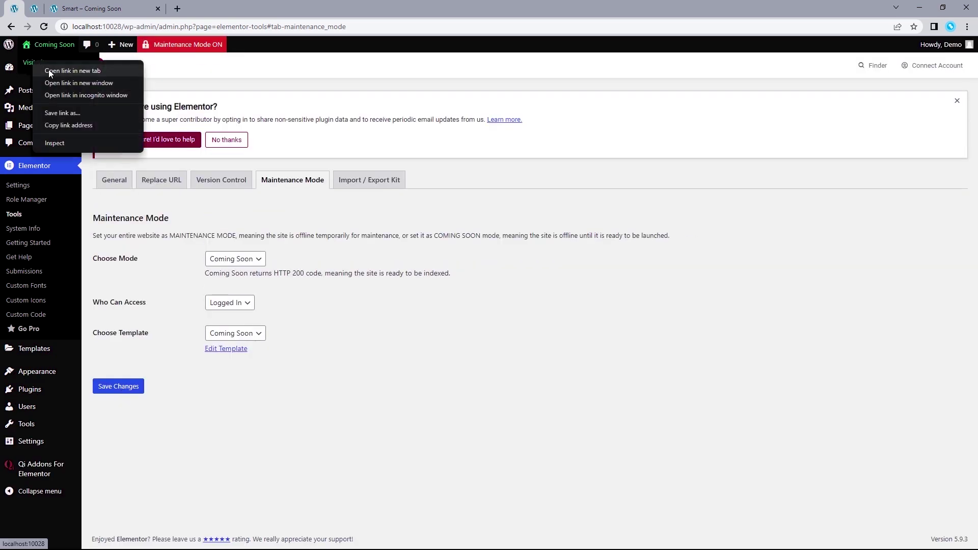
{"action": "left_click", "coordinate": [65, 95]}
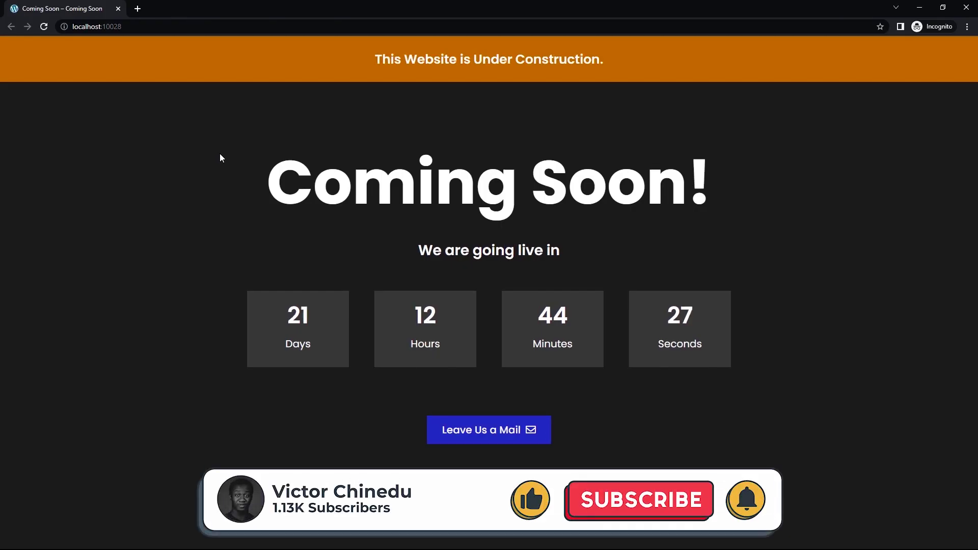
{"action": "left_click", "coordinate": [463, 443]}
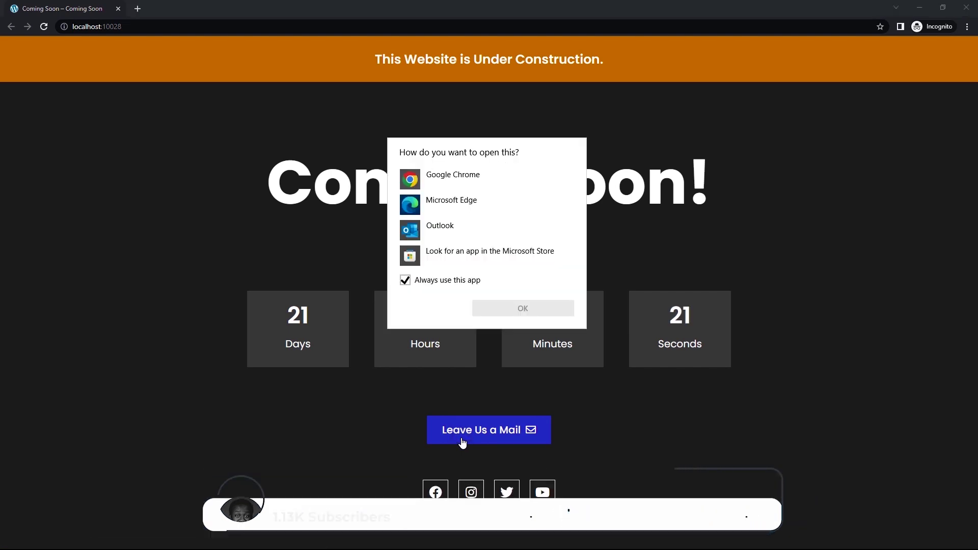
{"action": "left_click", "coordinate": [485, 412]}
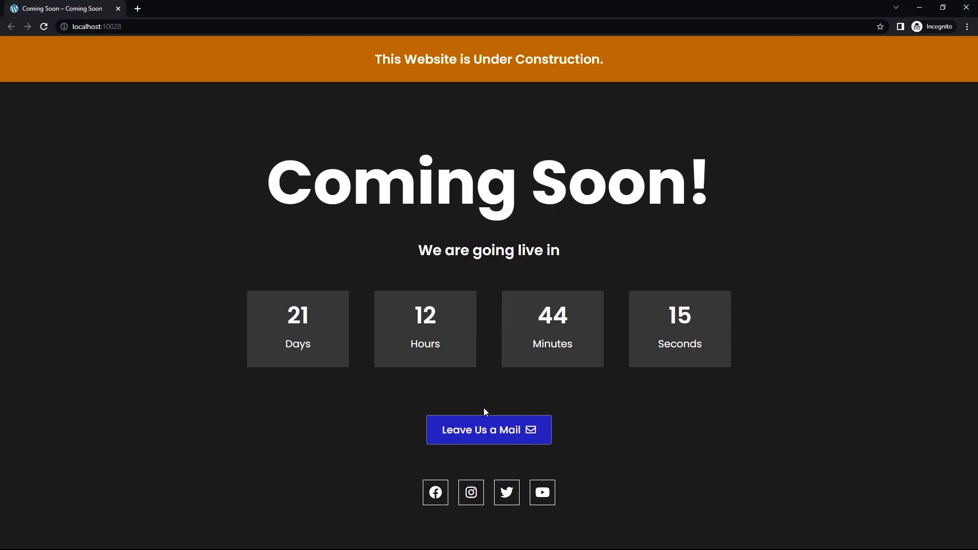